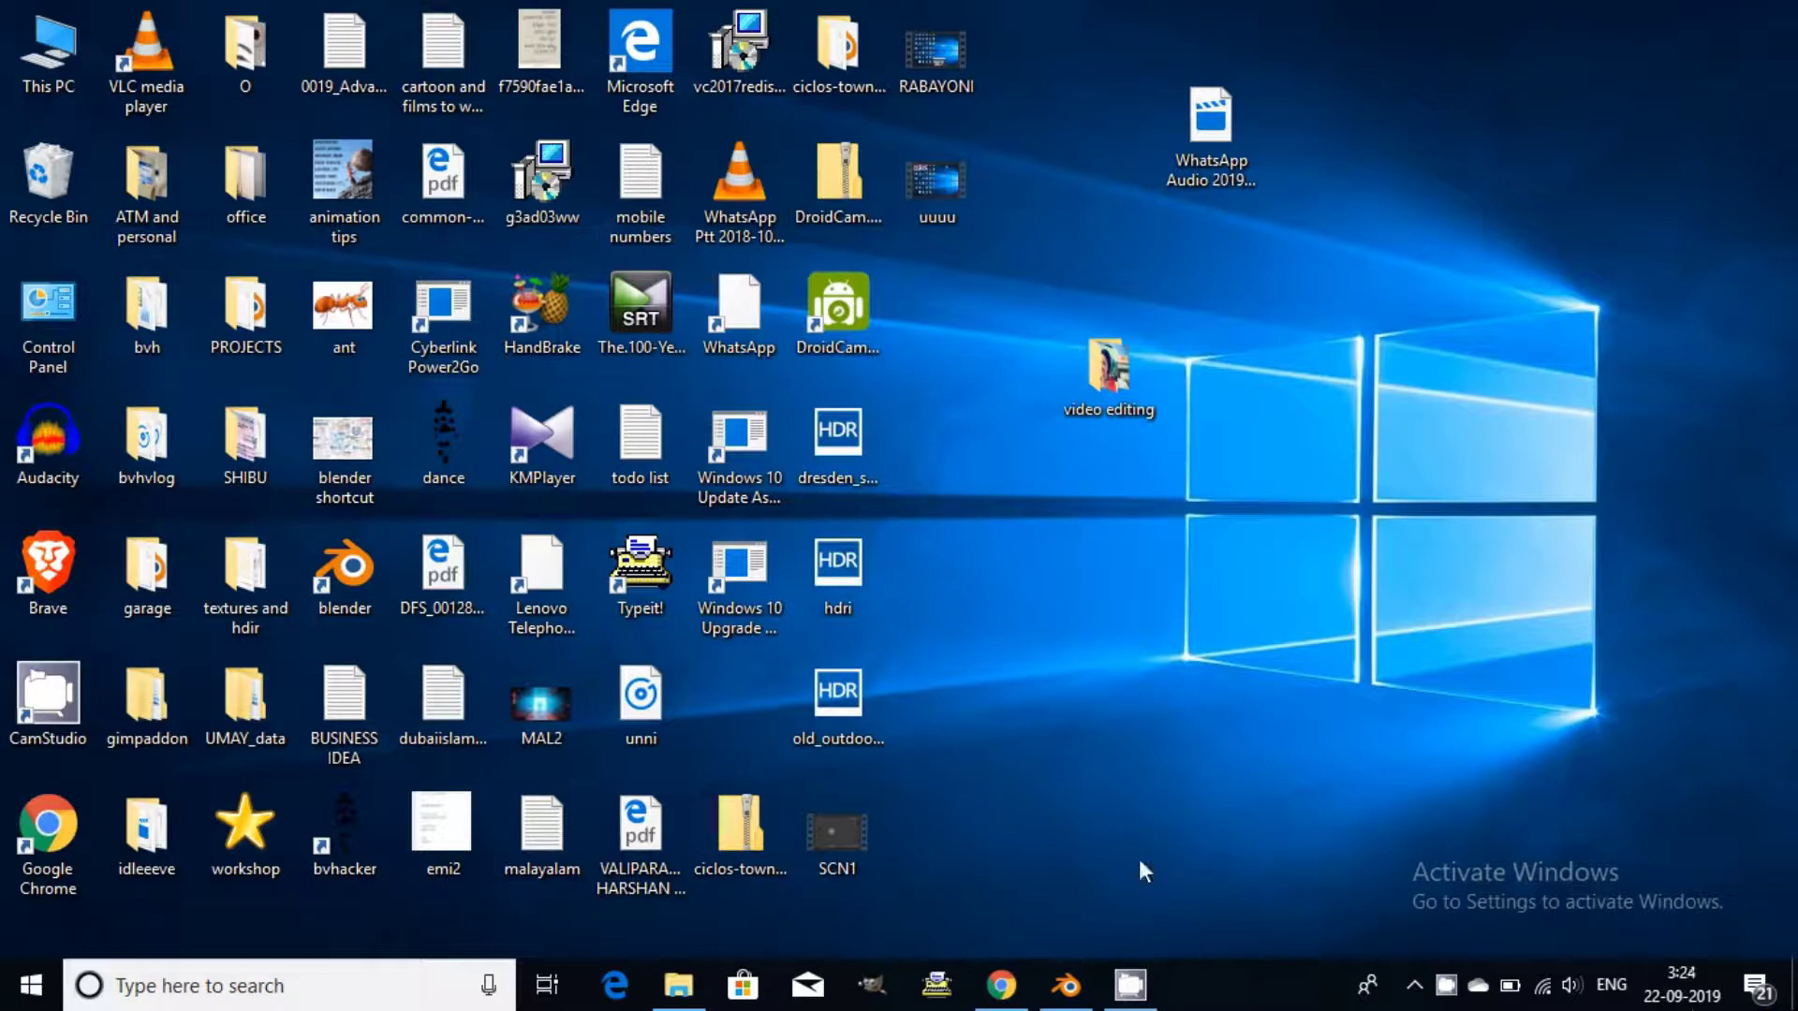
Restore the Blender window with its default cube scene from the taskbar.
click(1066, 985)
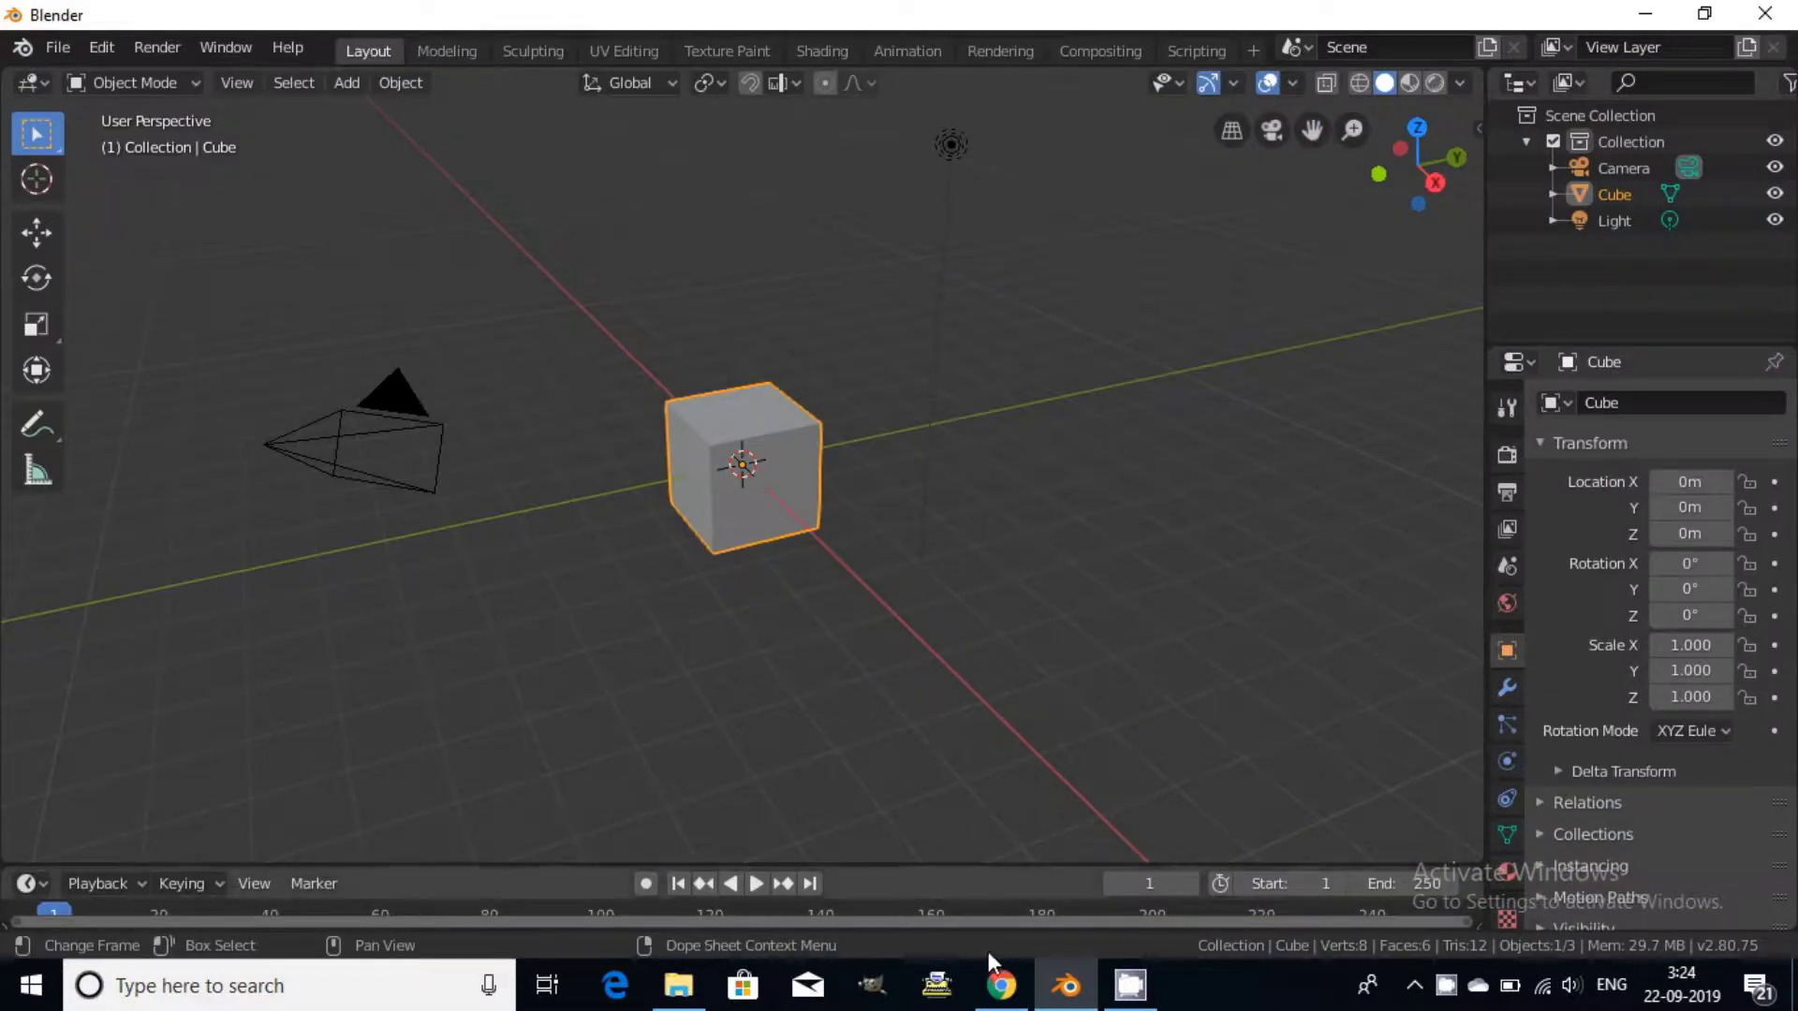
Browse the blender.org Blender 2.80 home page in Chrome, then minimize the browser.
click(999, 989)
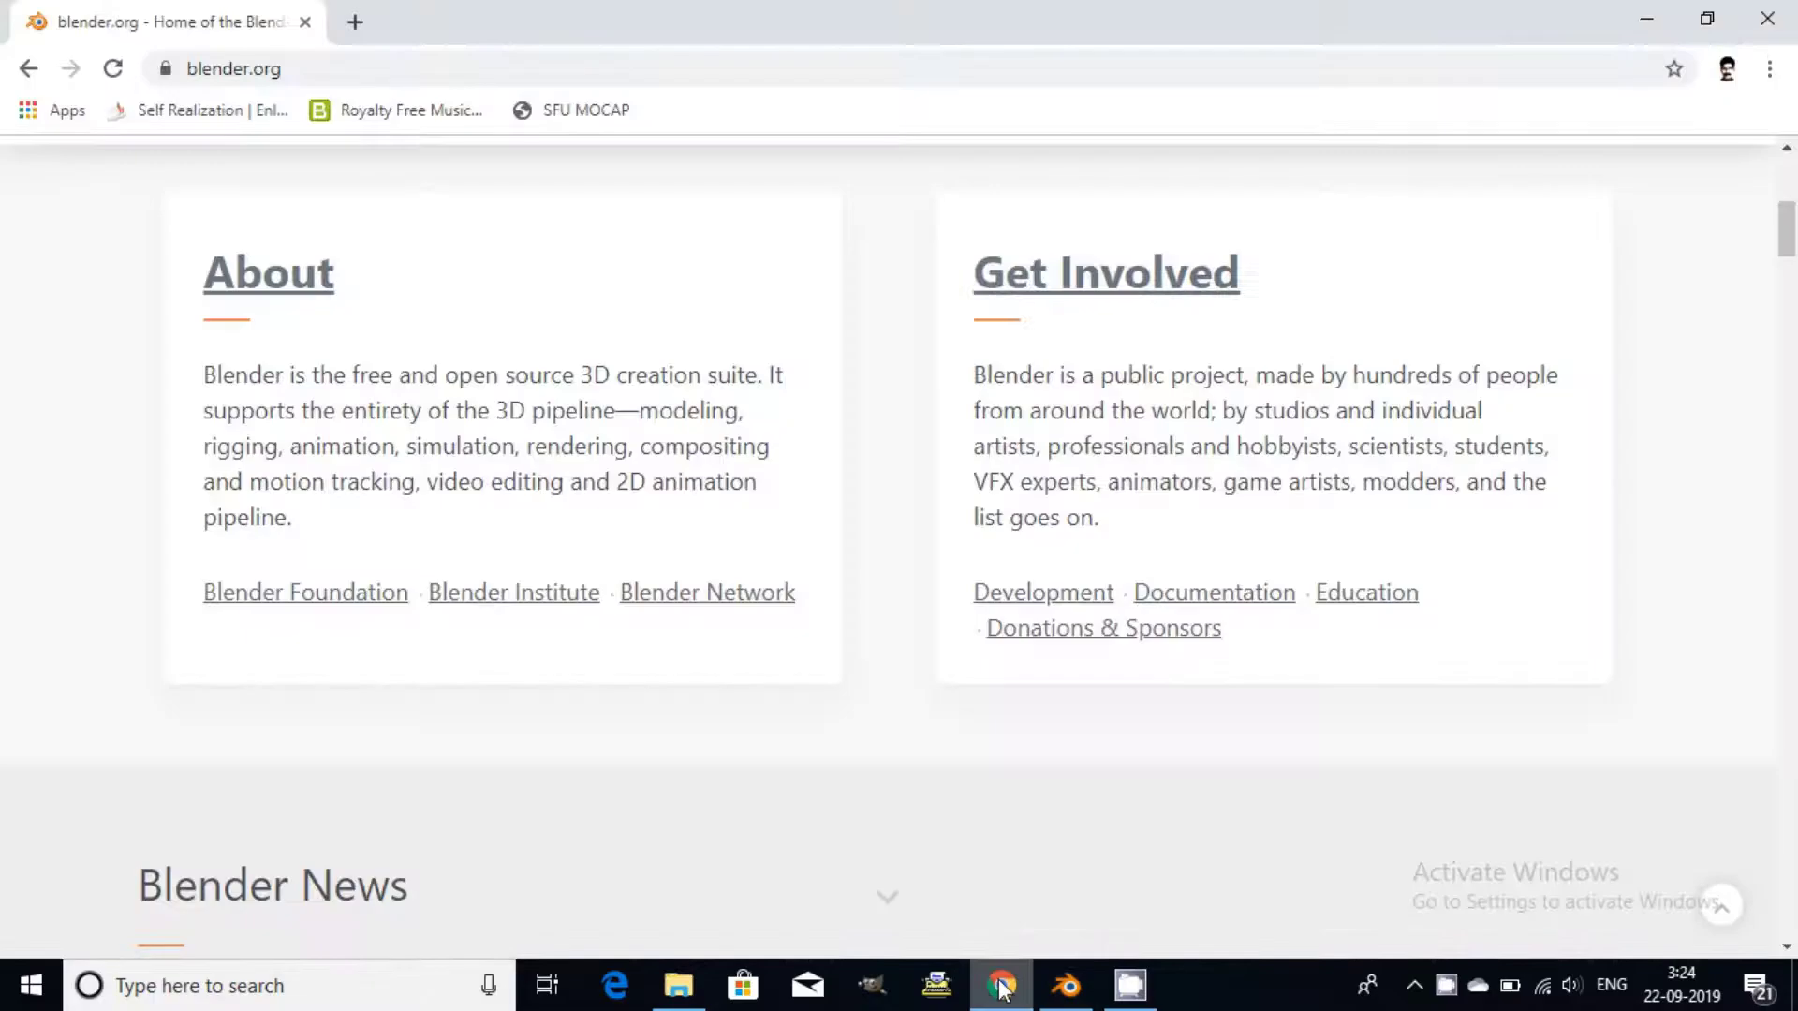
scroll(1002, 695, up, 5)
scroll(998, 685, up, 1)
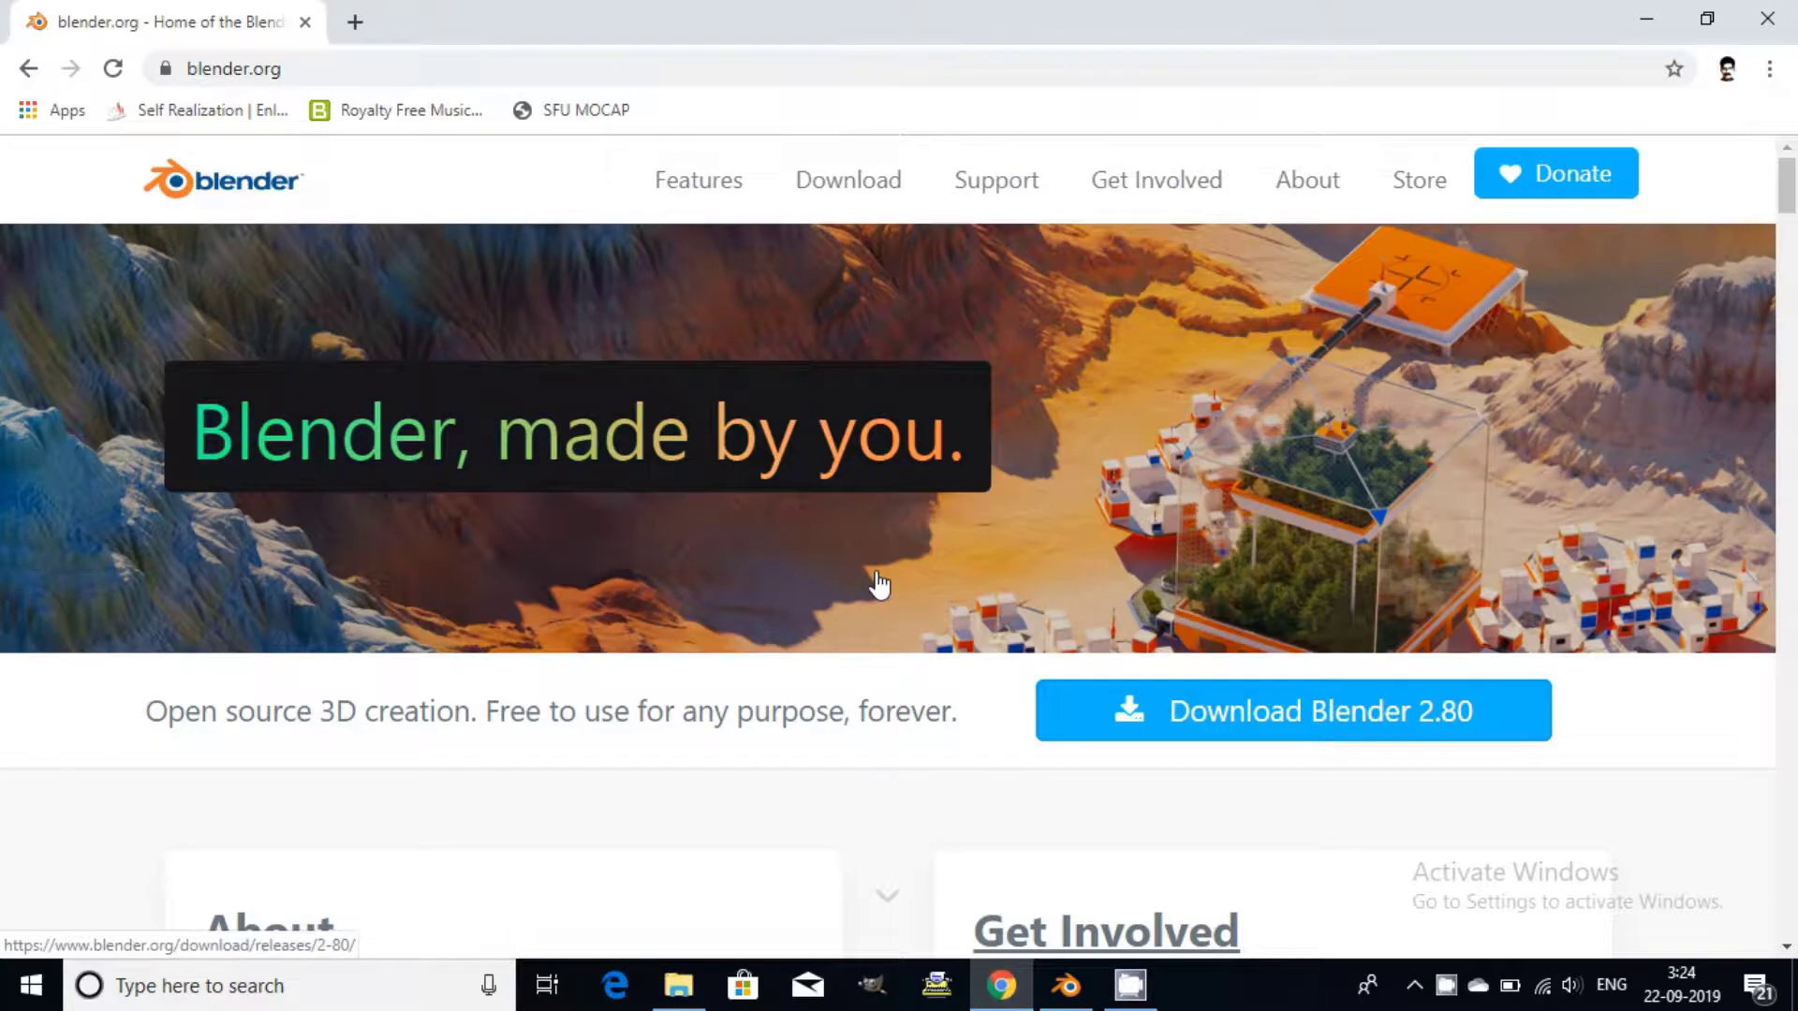
scroll(878, 585, down, 5)
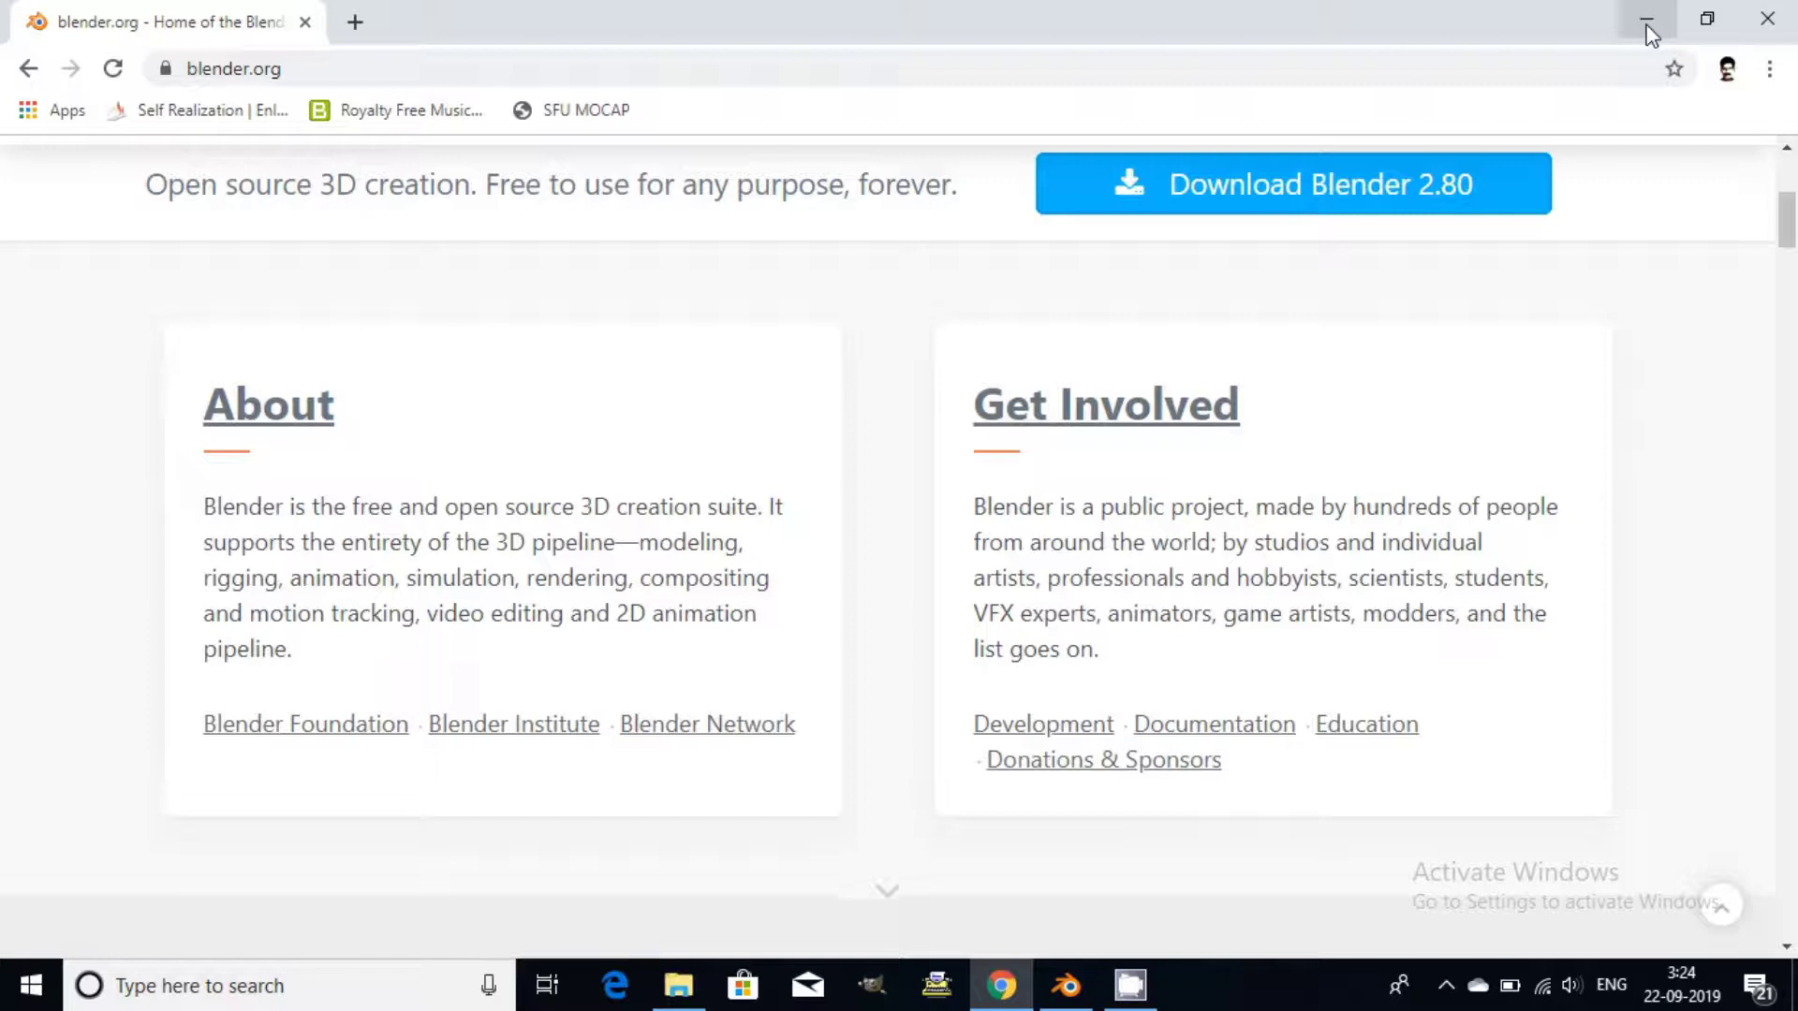
click(1646, 20)
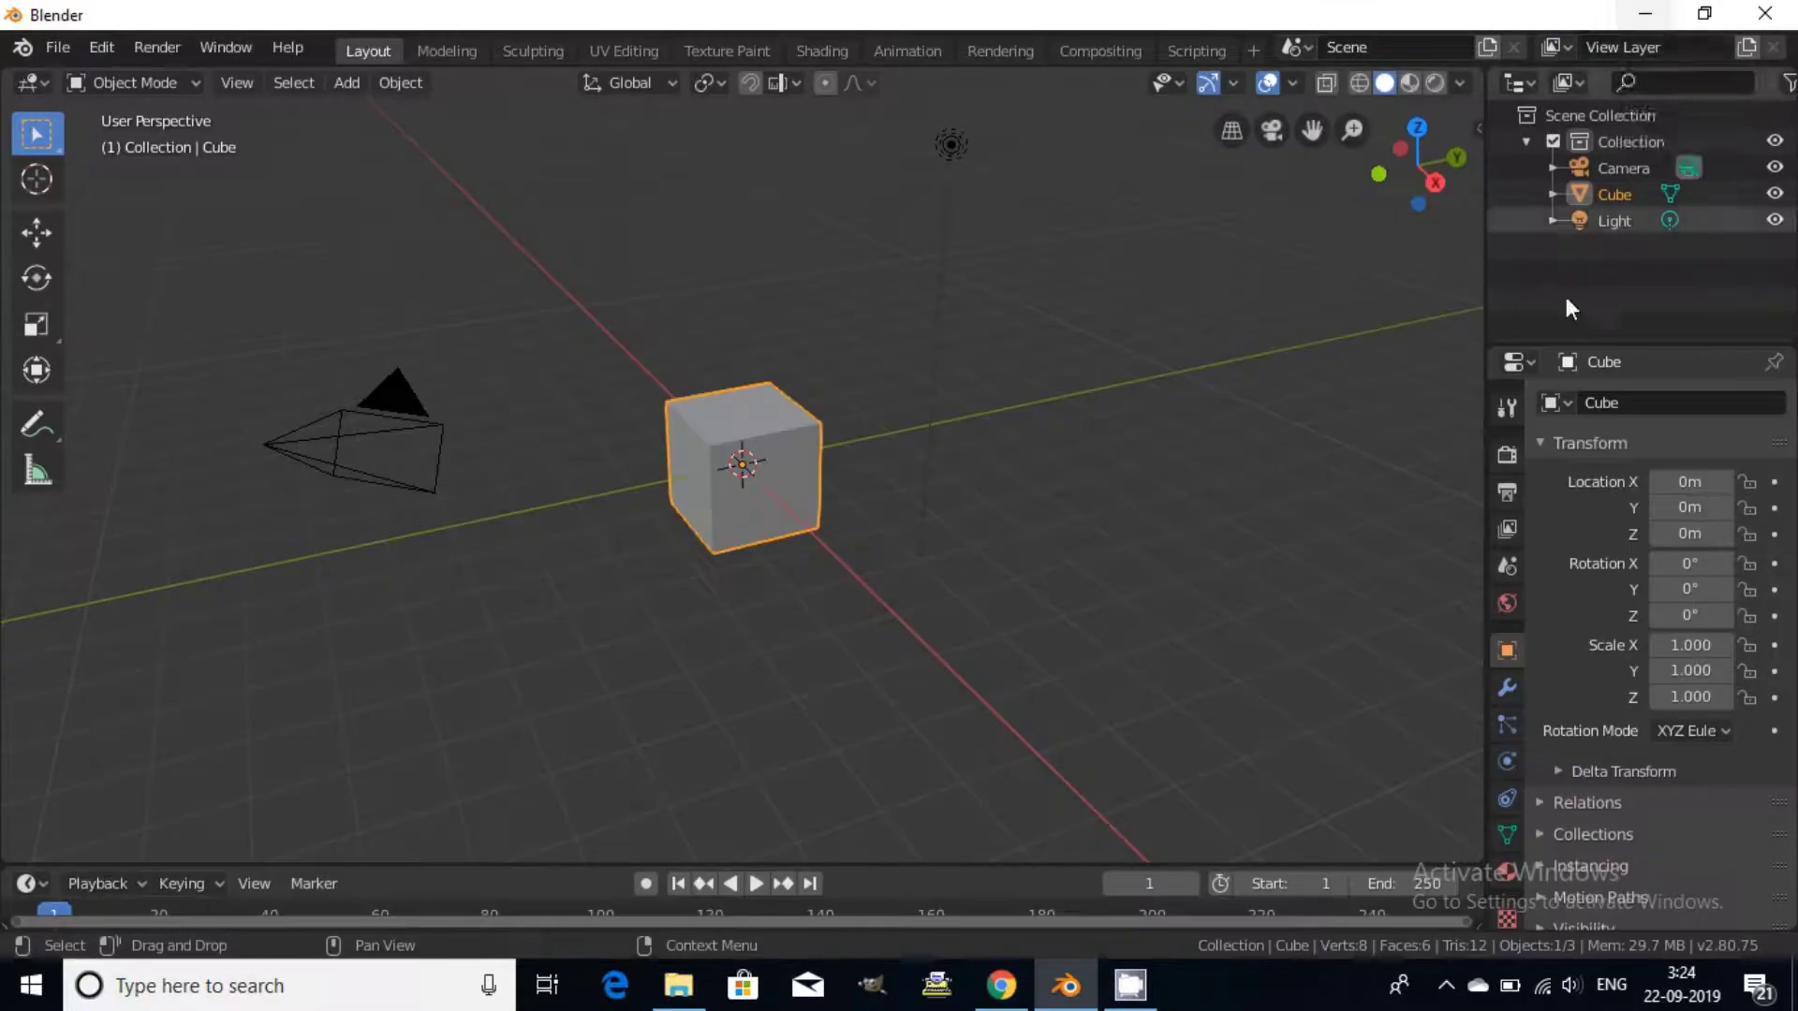
Open the 'video editing' desktop folder, select amaramedit, then return to Blender.
click(1648, 15)
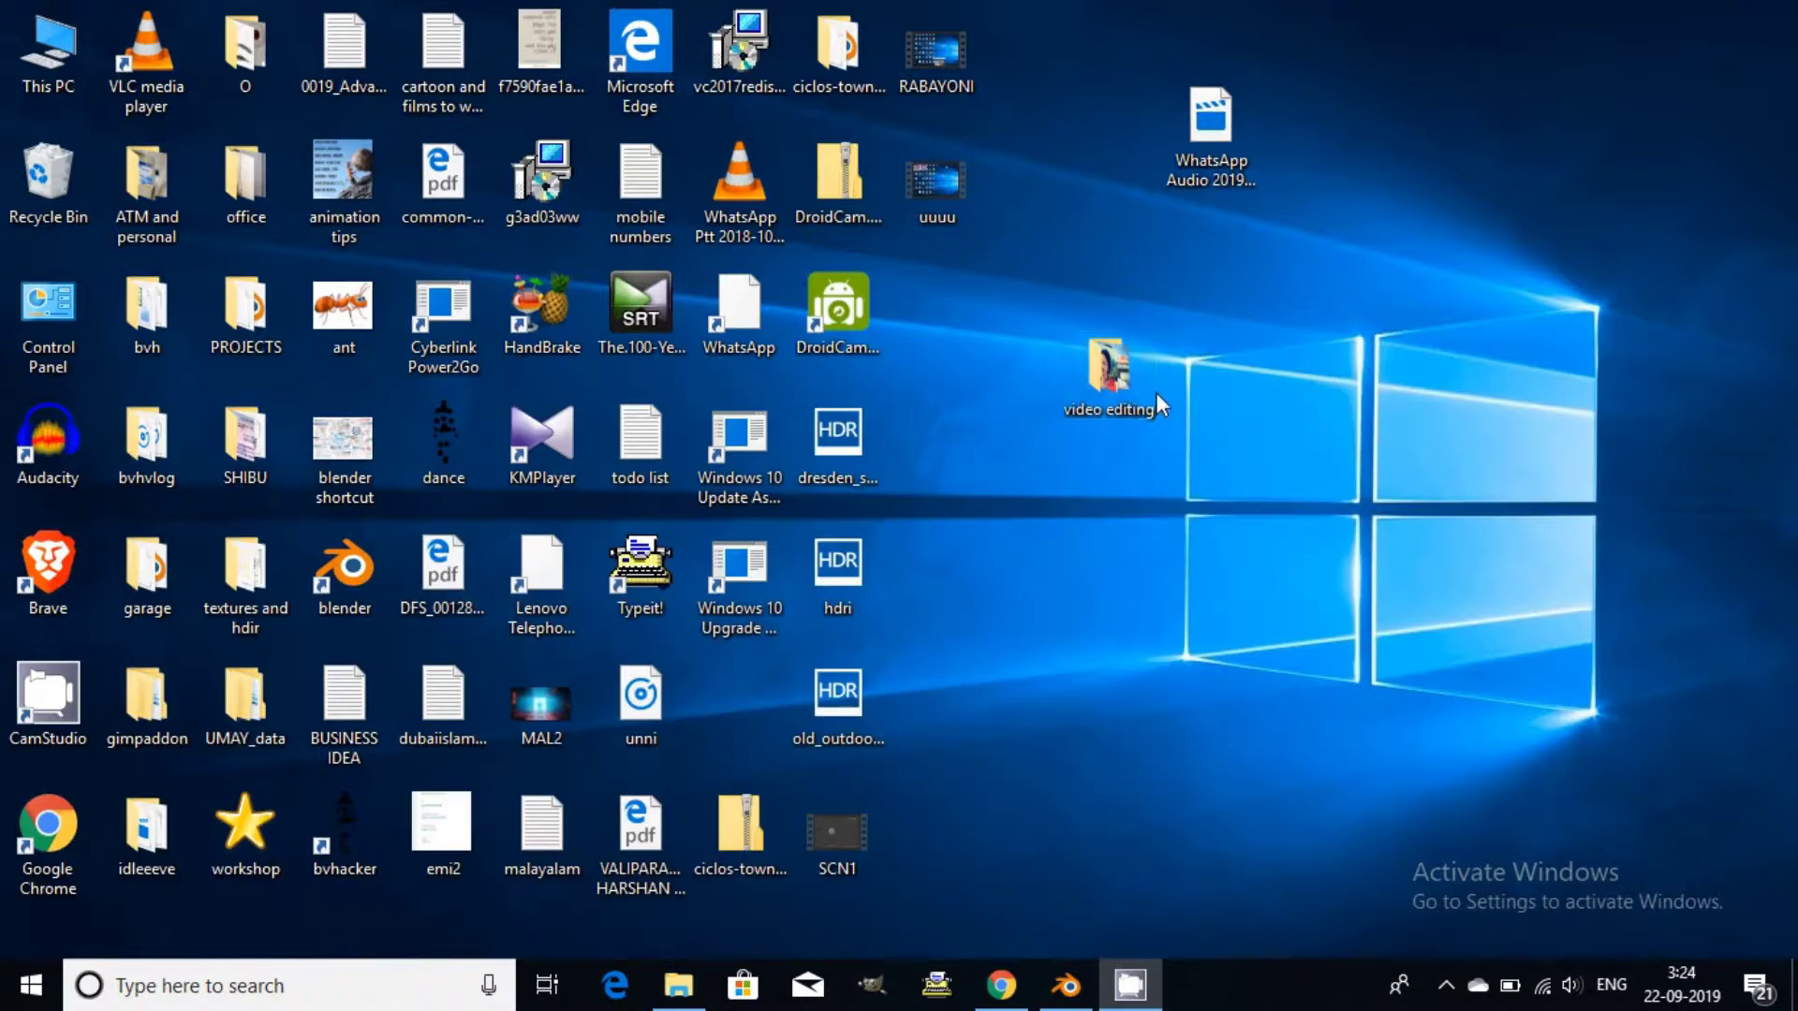
double_click(1119, 386)
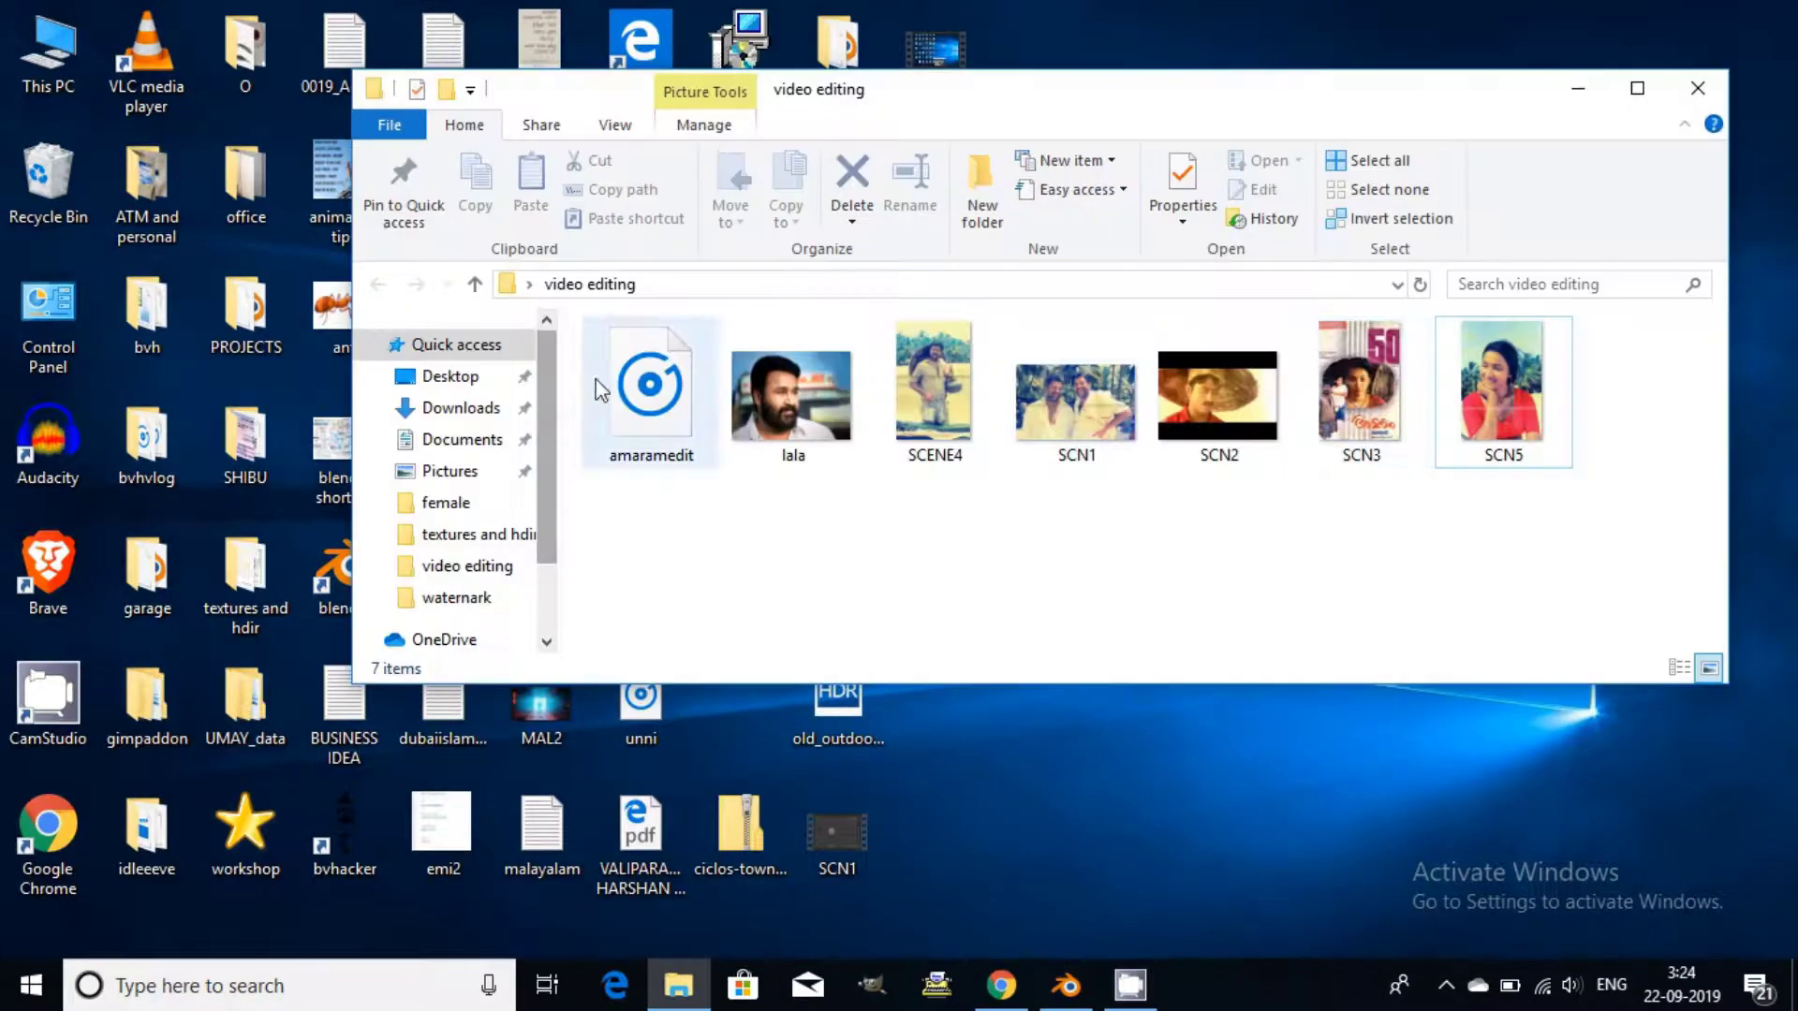
click(642, 423)
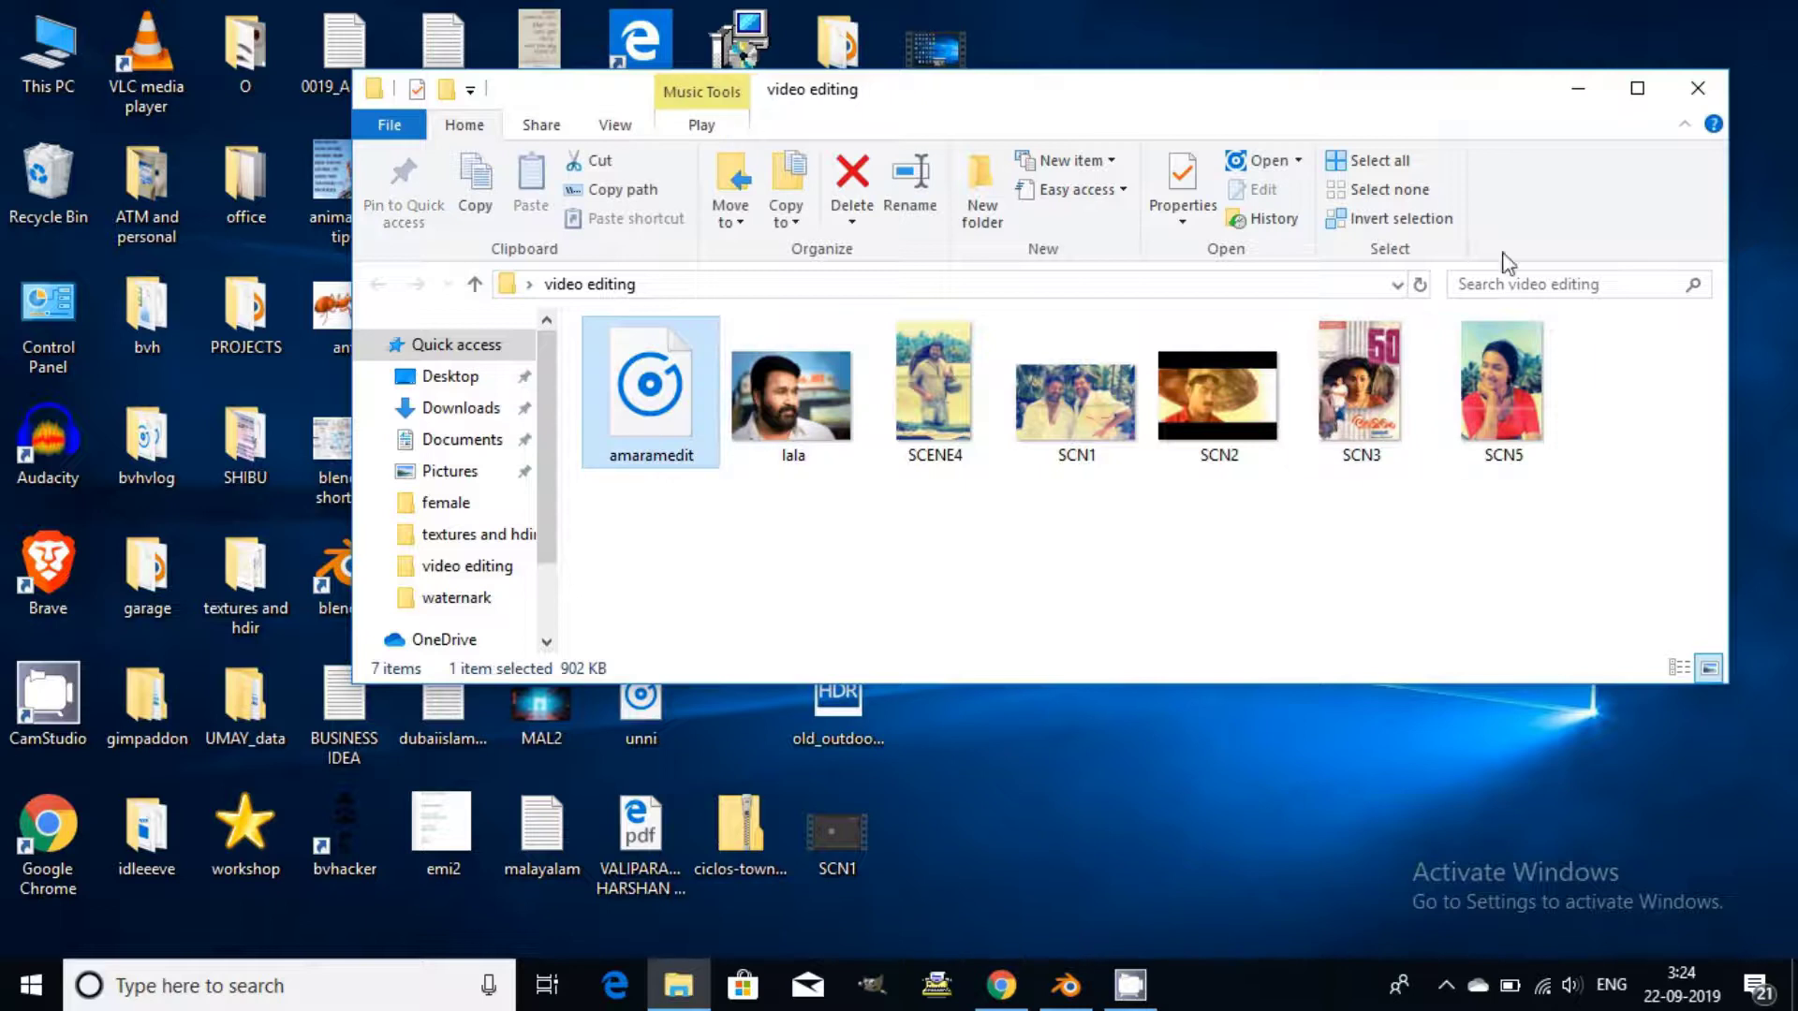
click(1577, 88)
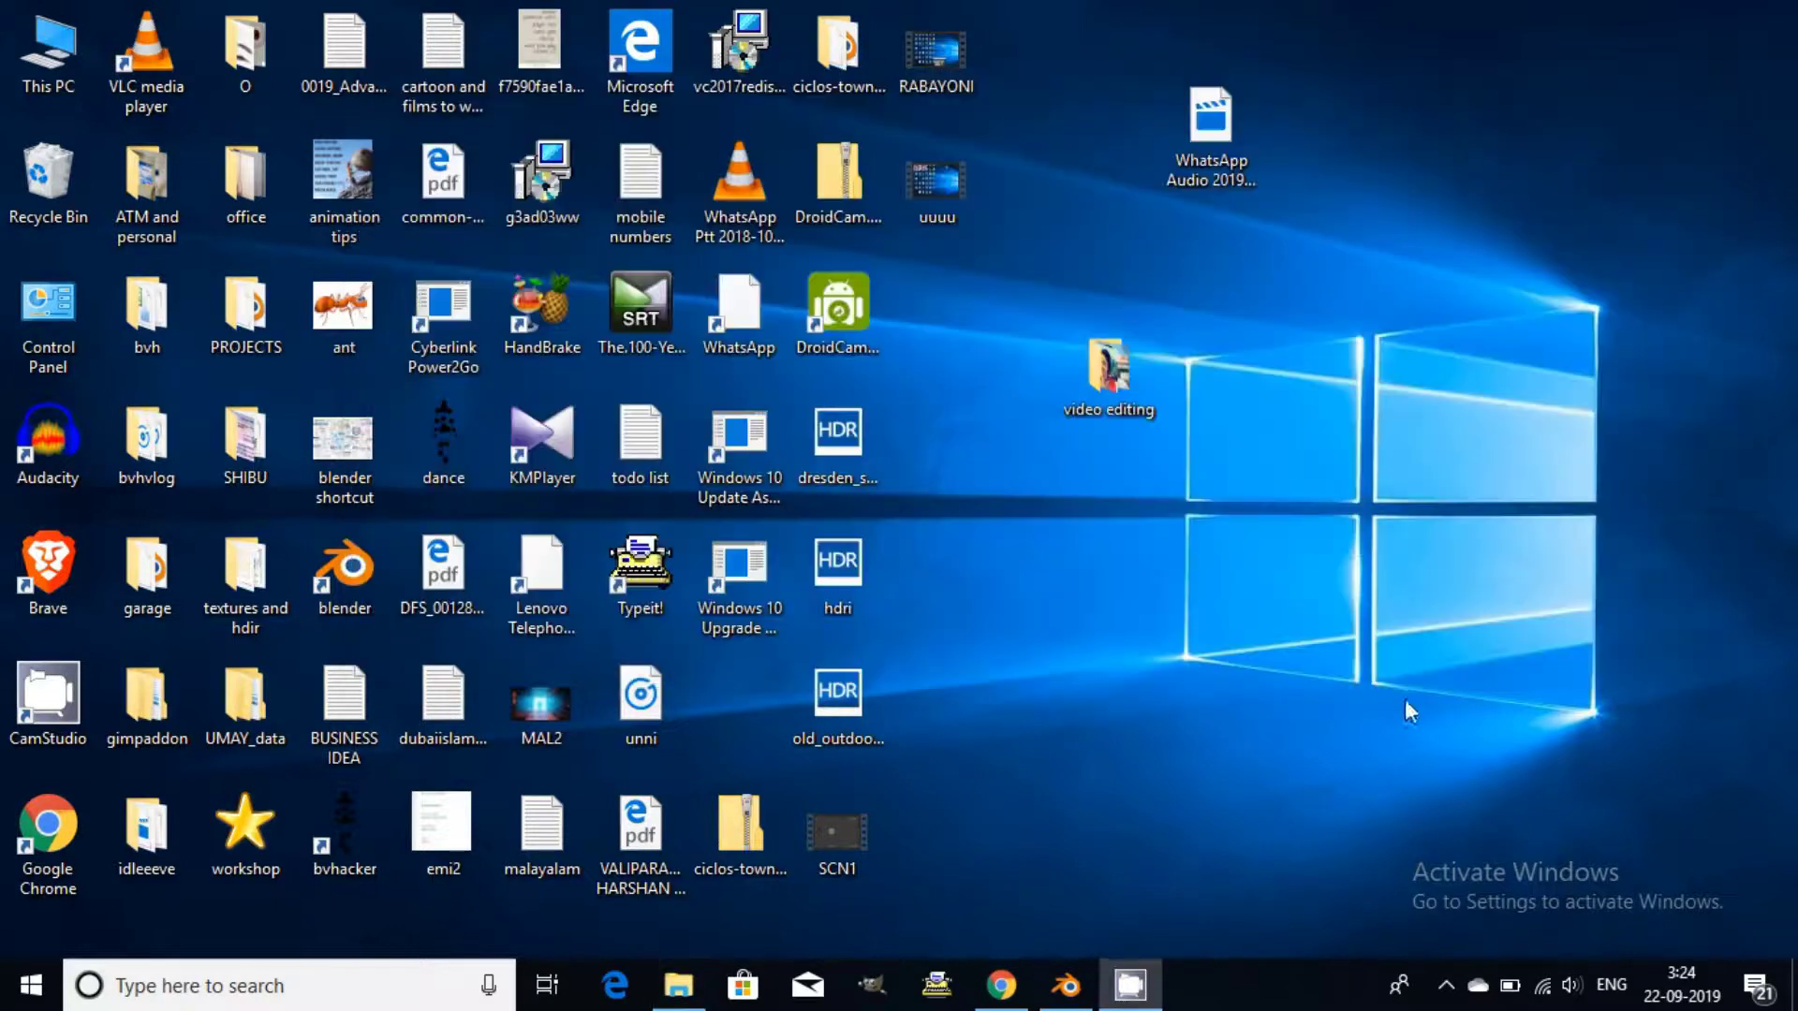
click(1065, 985)
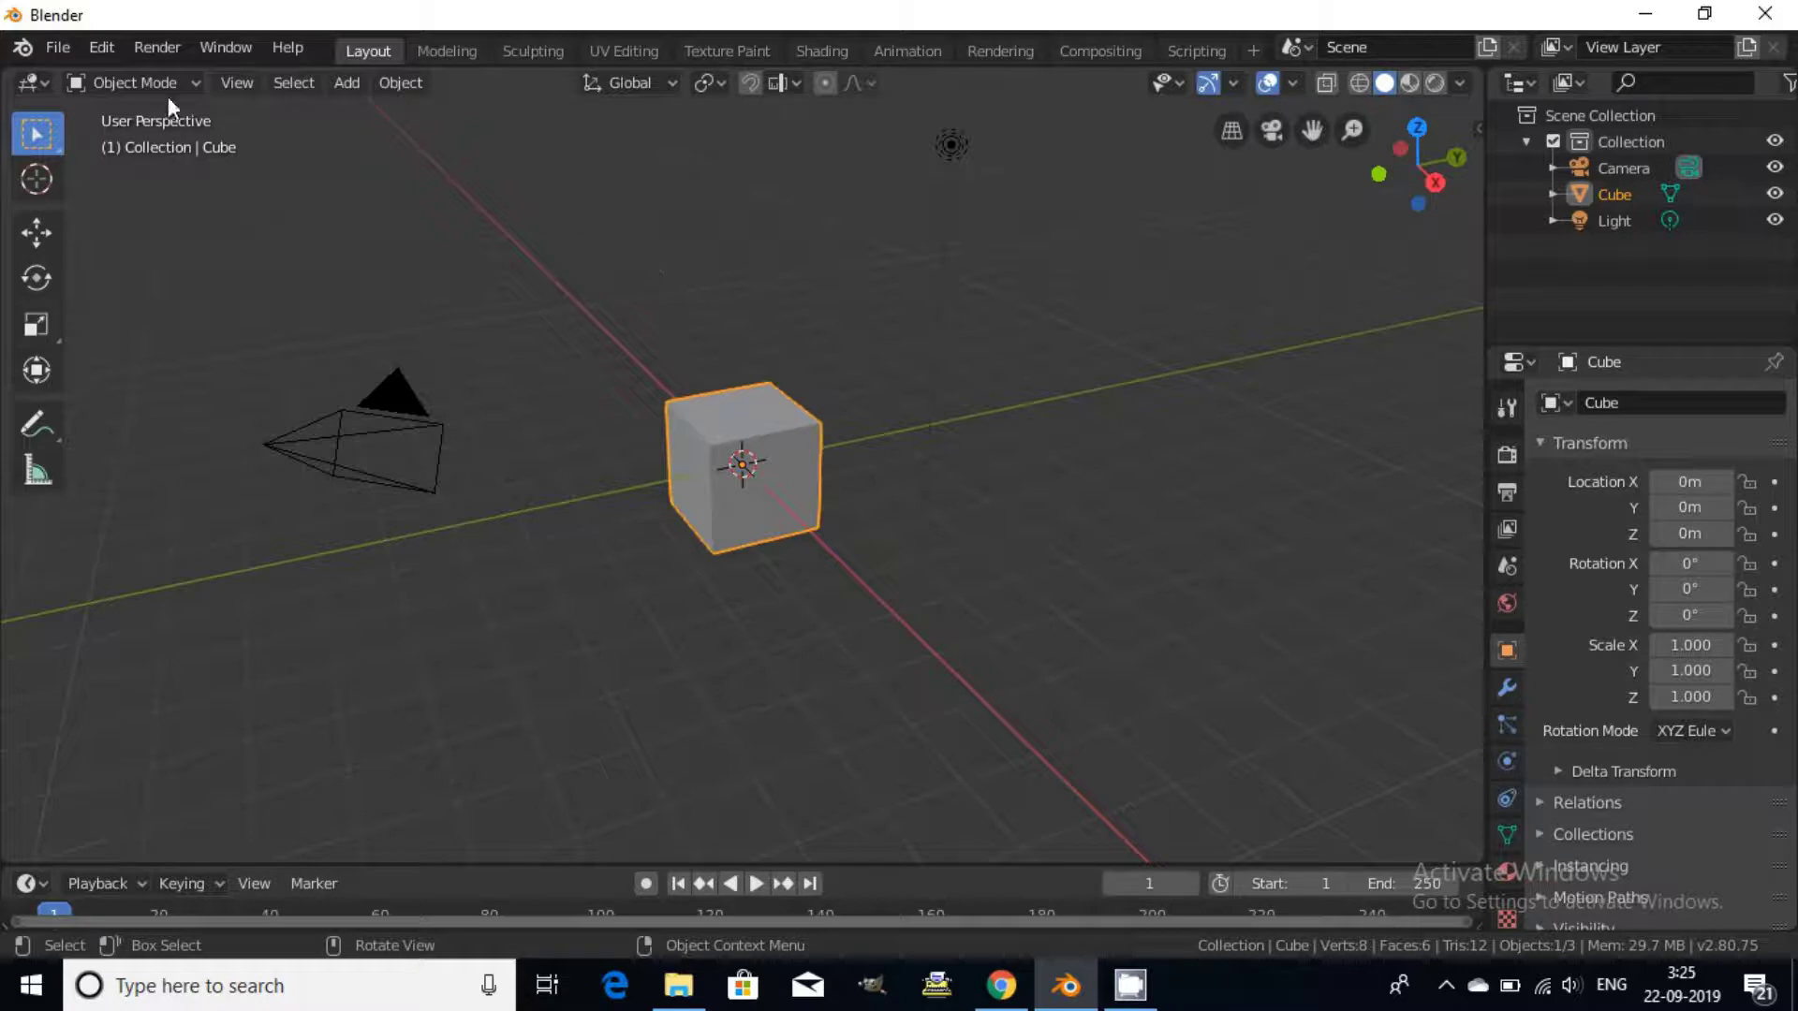
Replace the cube scene with a new File > New > Video Editing project.
click(65, 52)
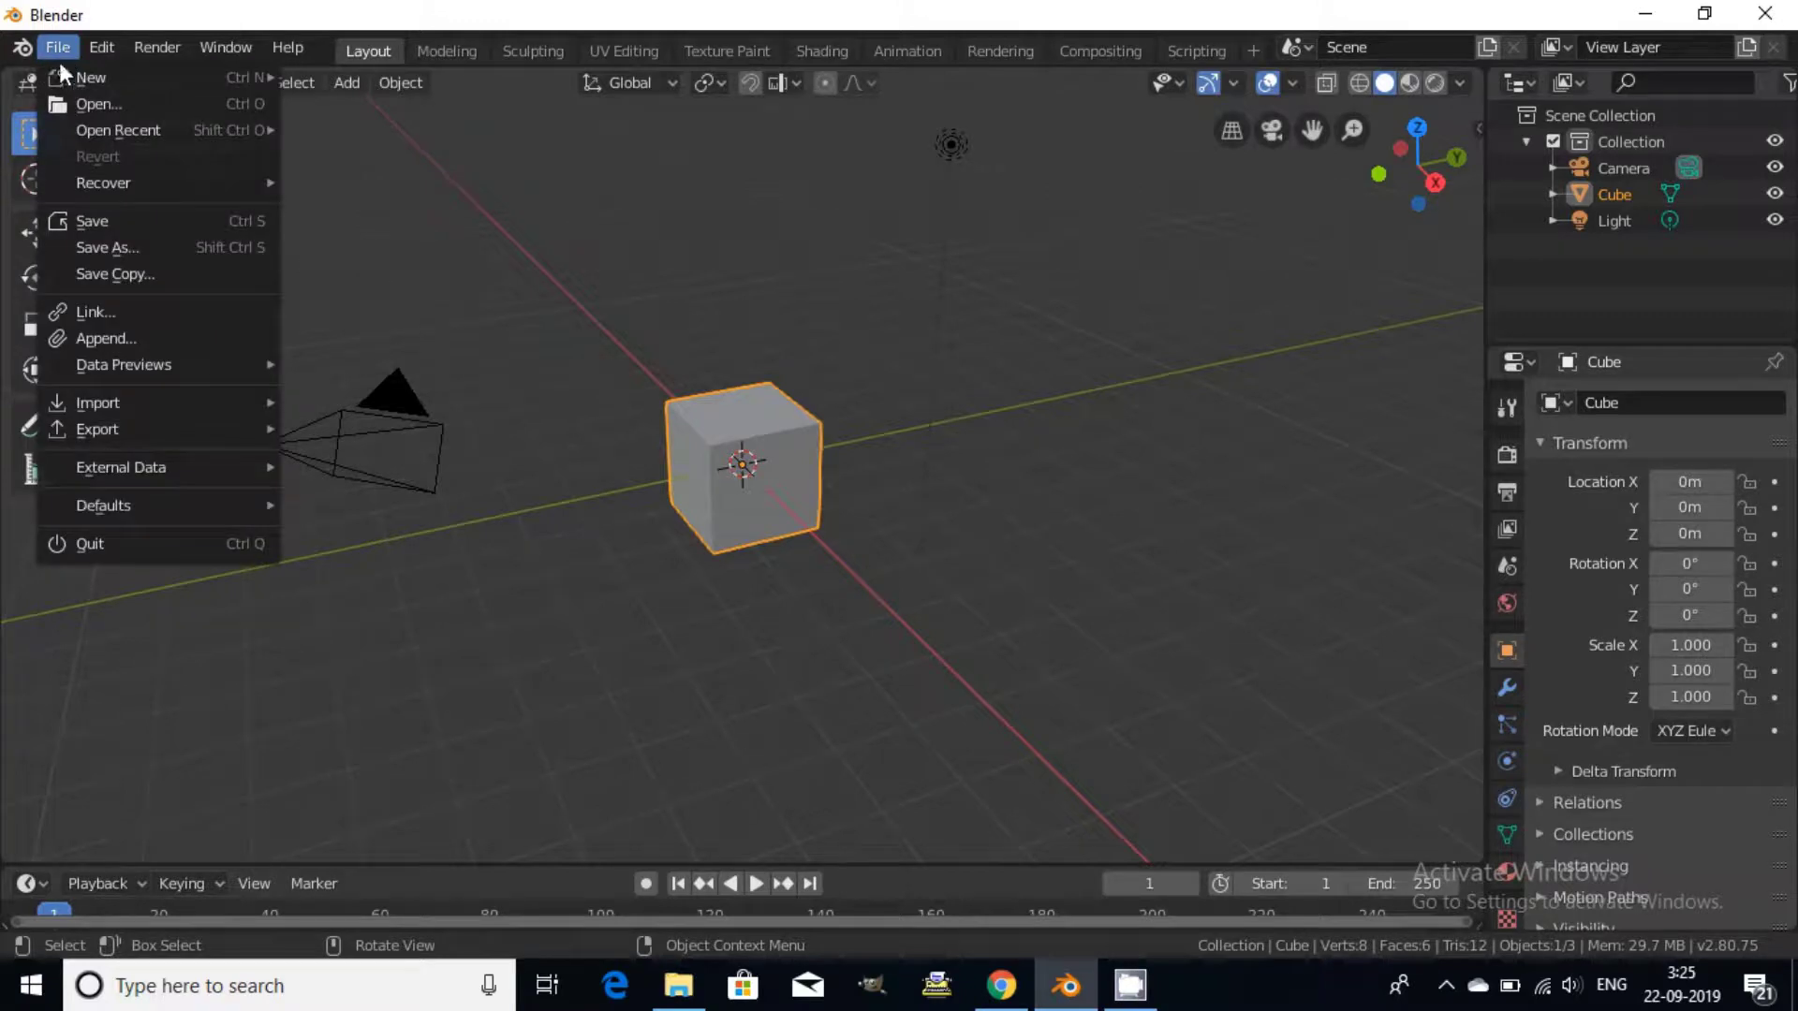
mouse_move(93, 77)
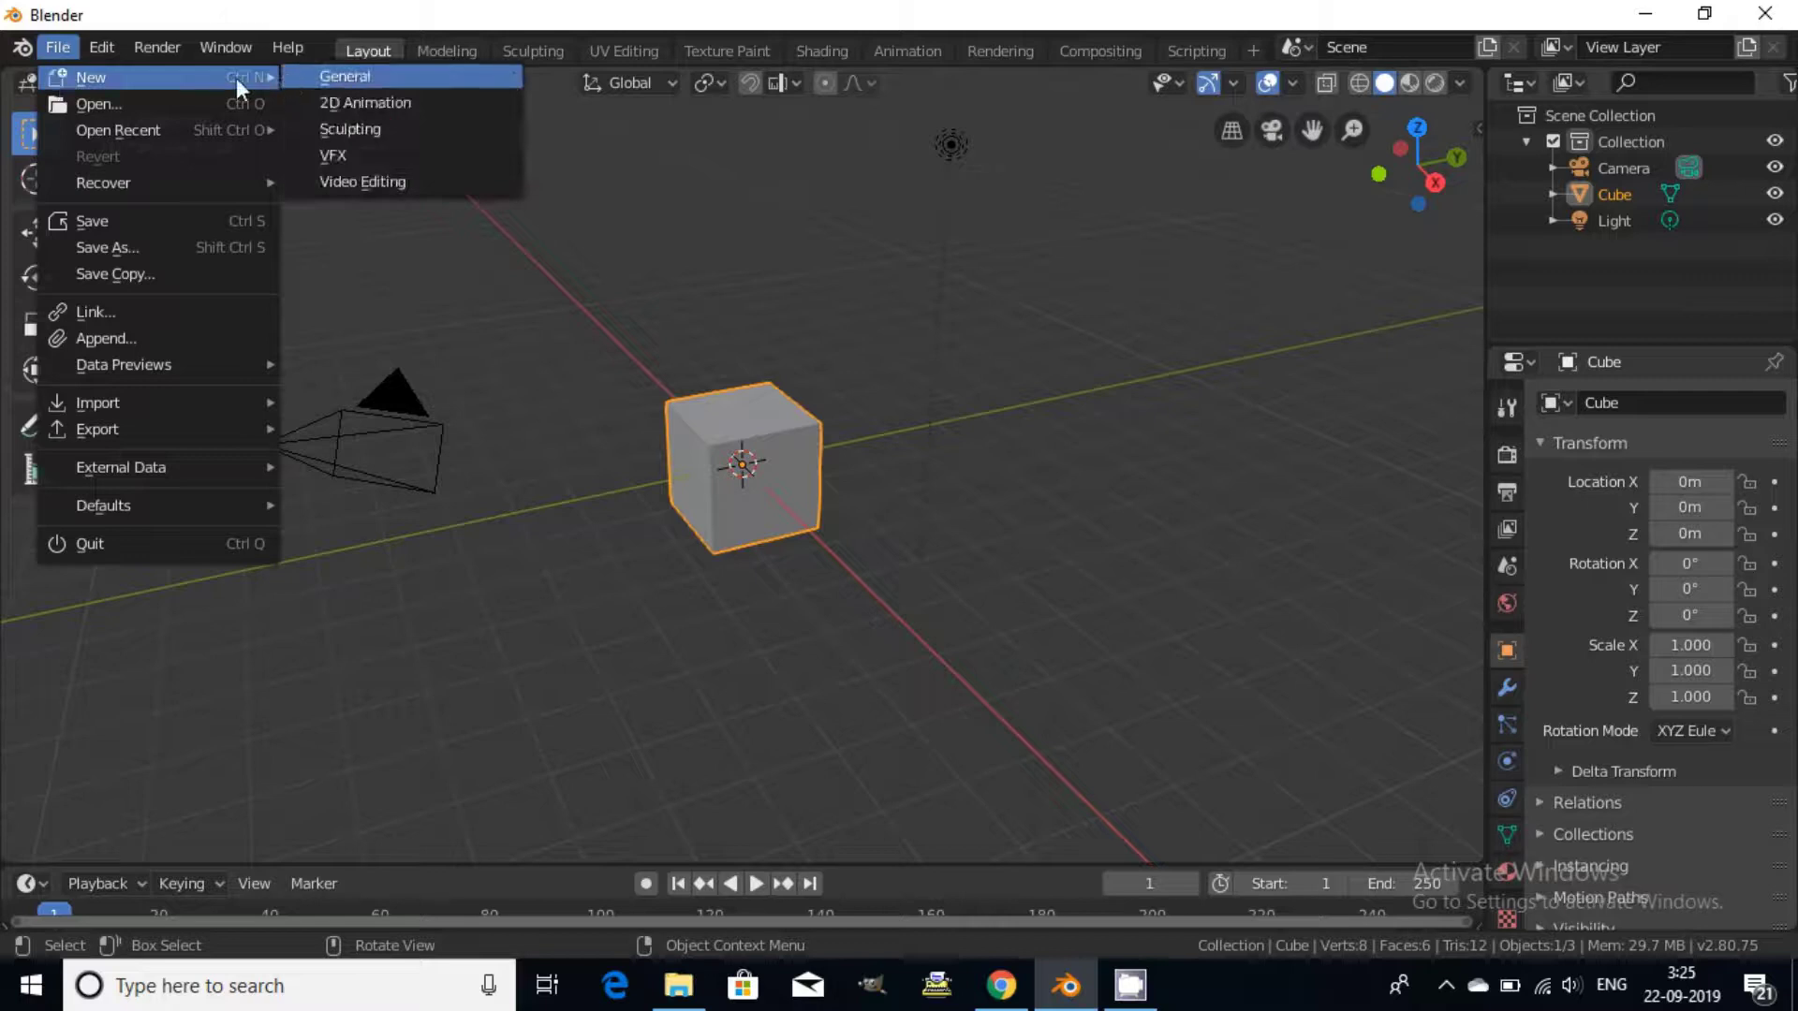
click(369, 178)
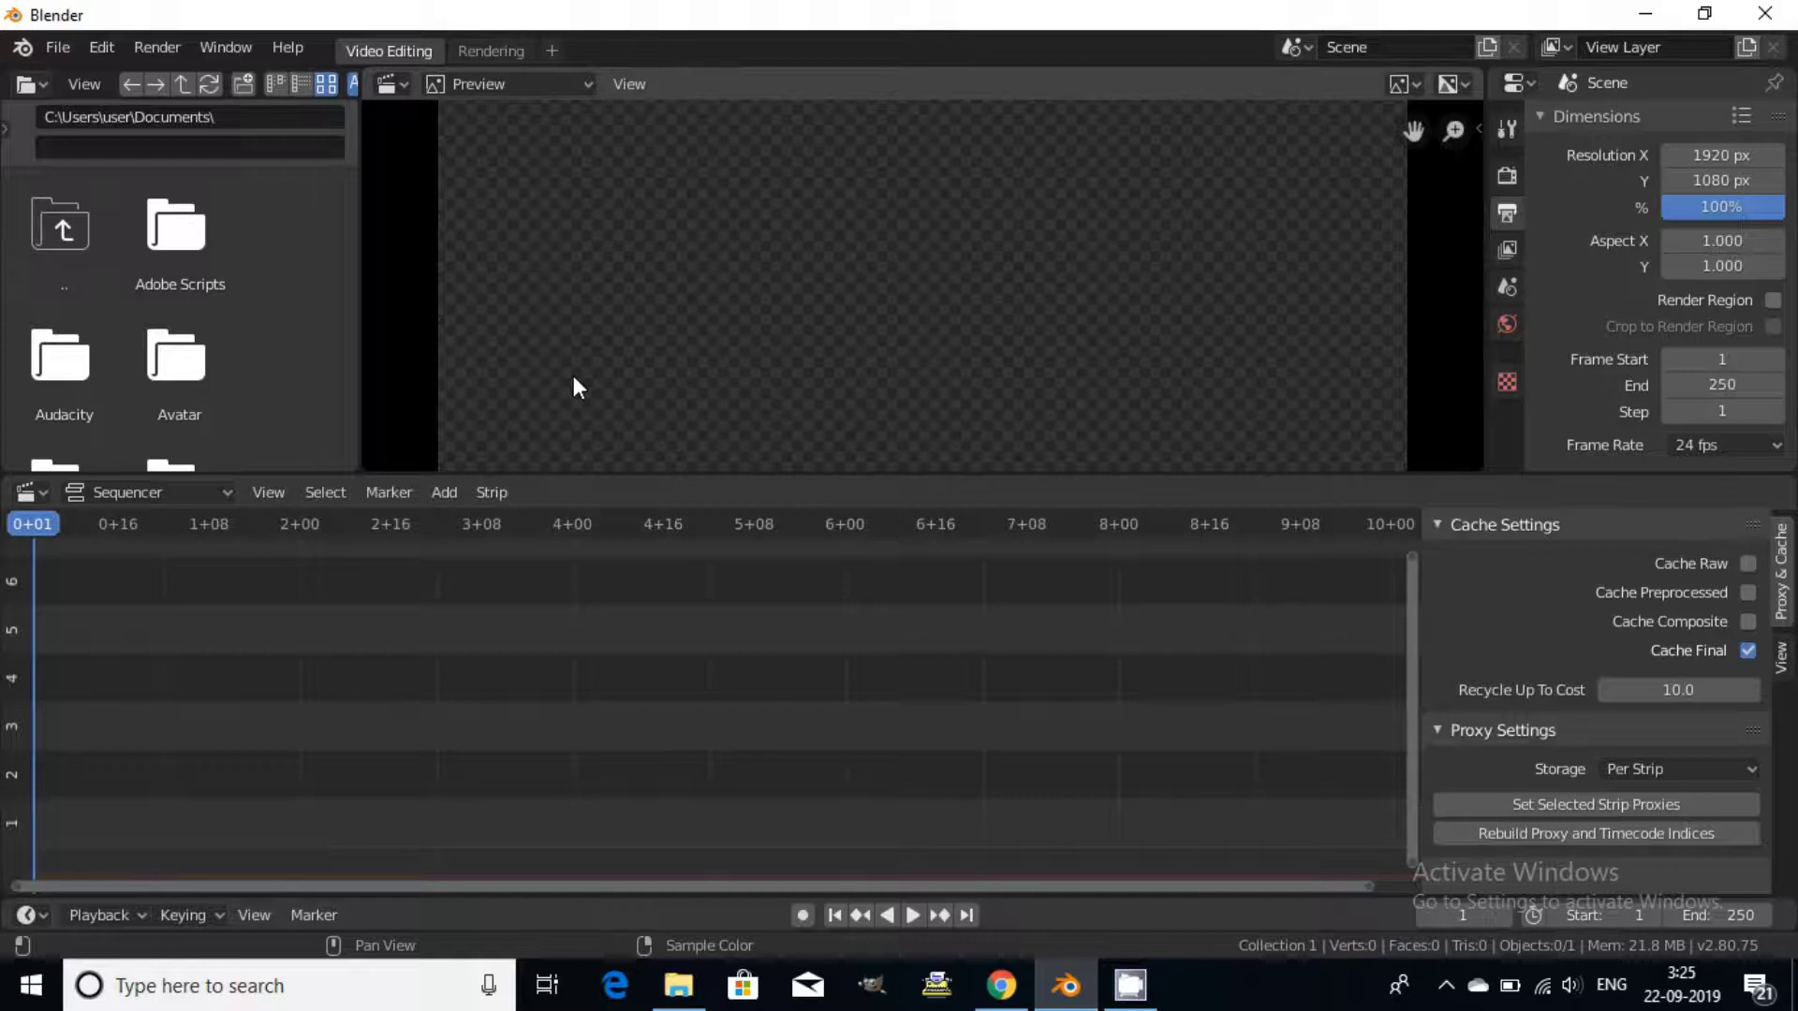
Add amaramedit.mp3 from the 'video editing' folder as a sound strip on channel 2.
click(452, 487)
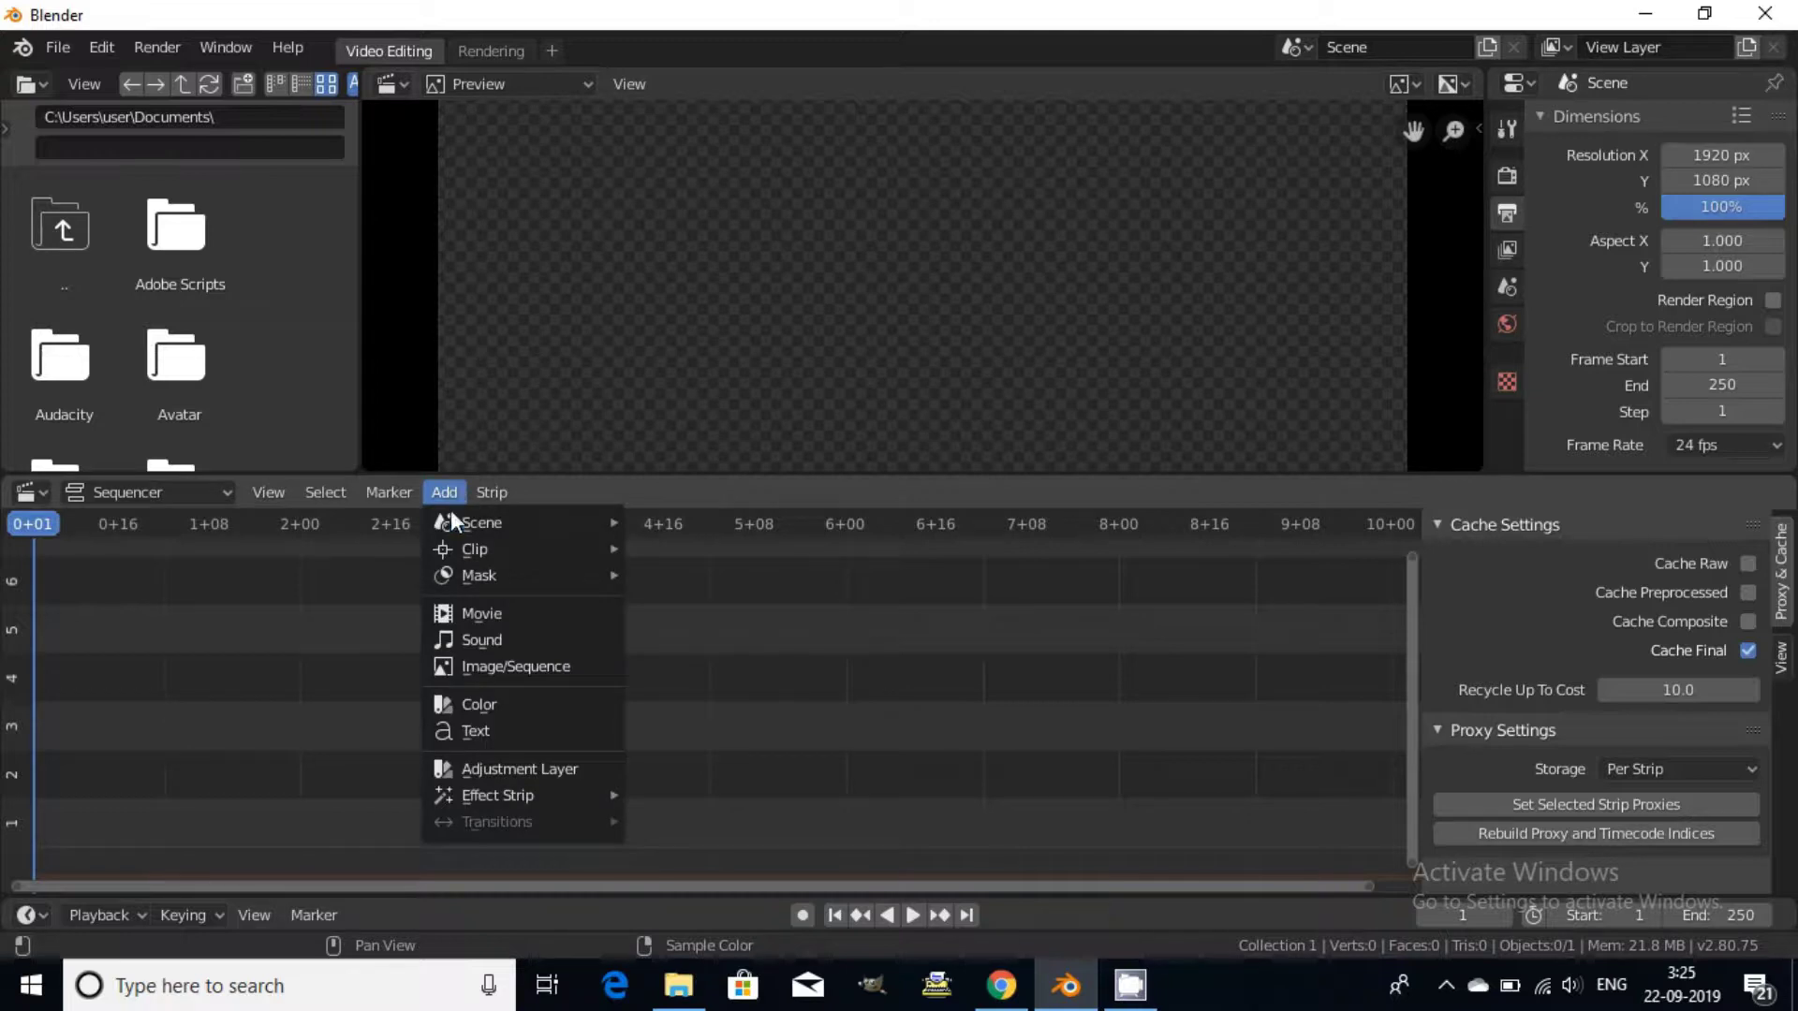
click(489, 642)
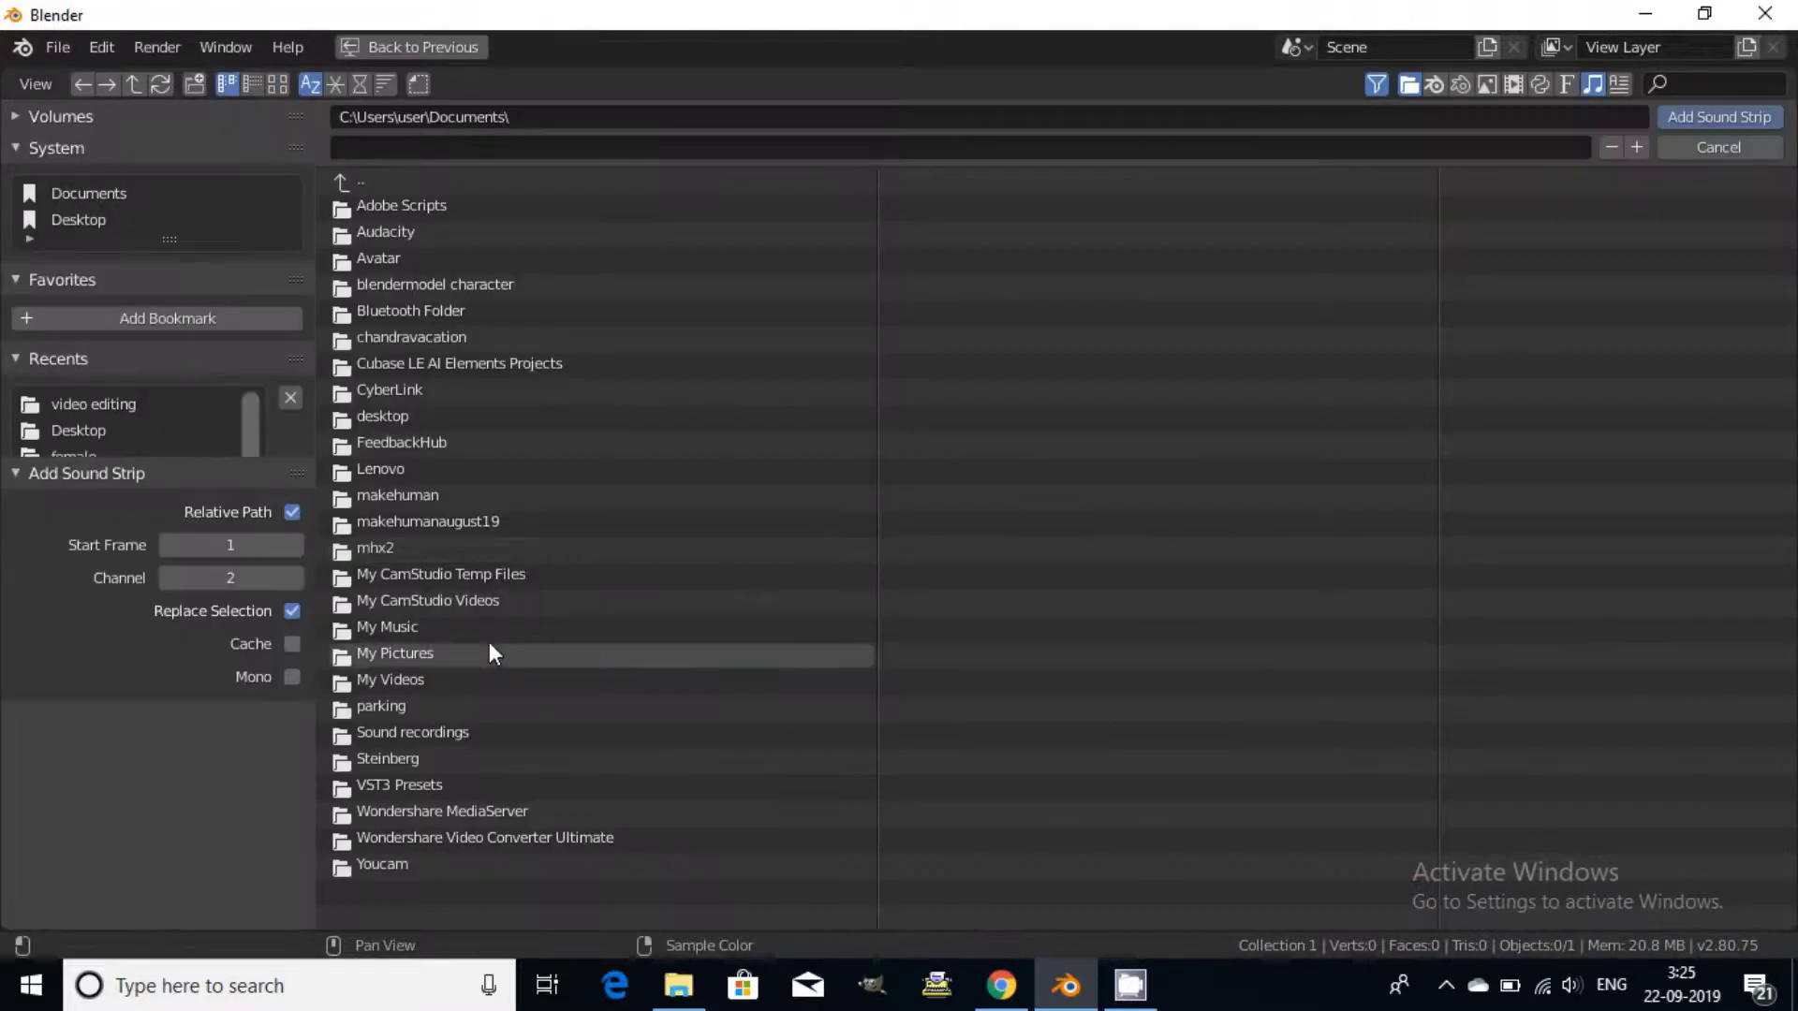
click(125, 407)
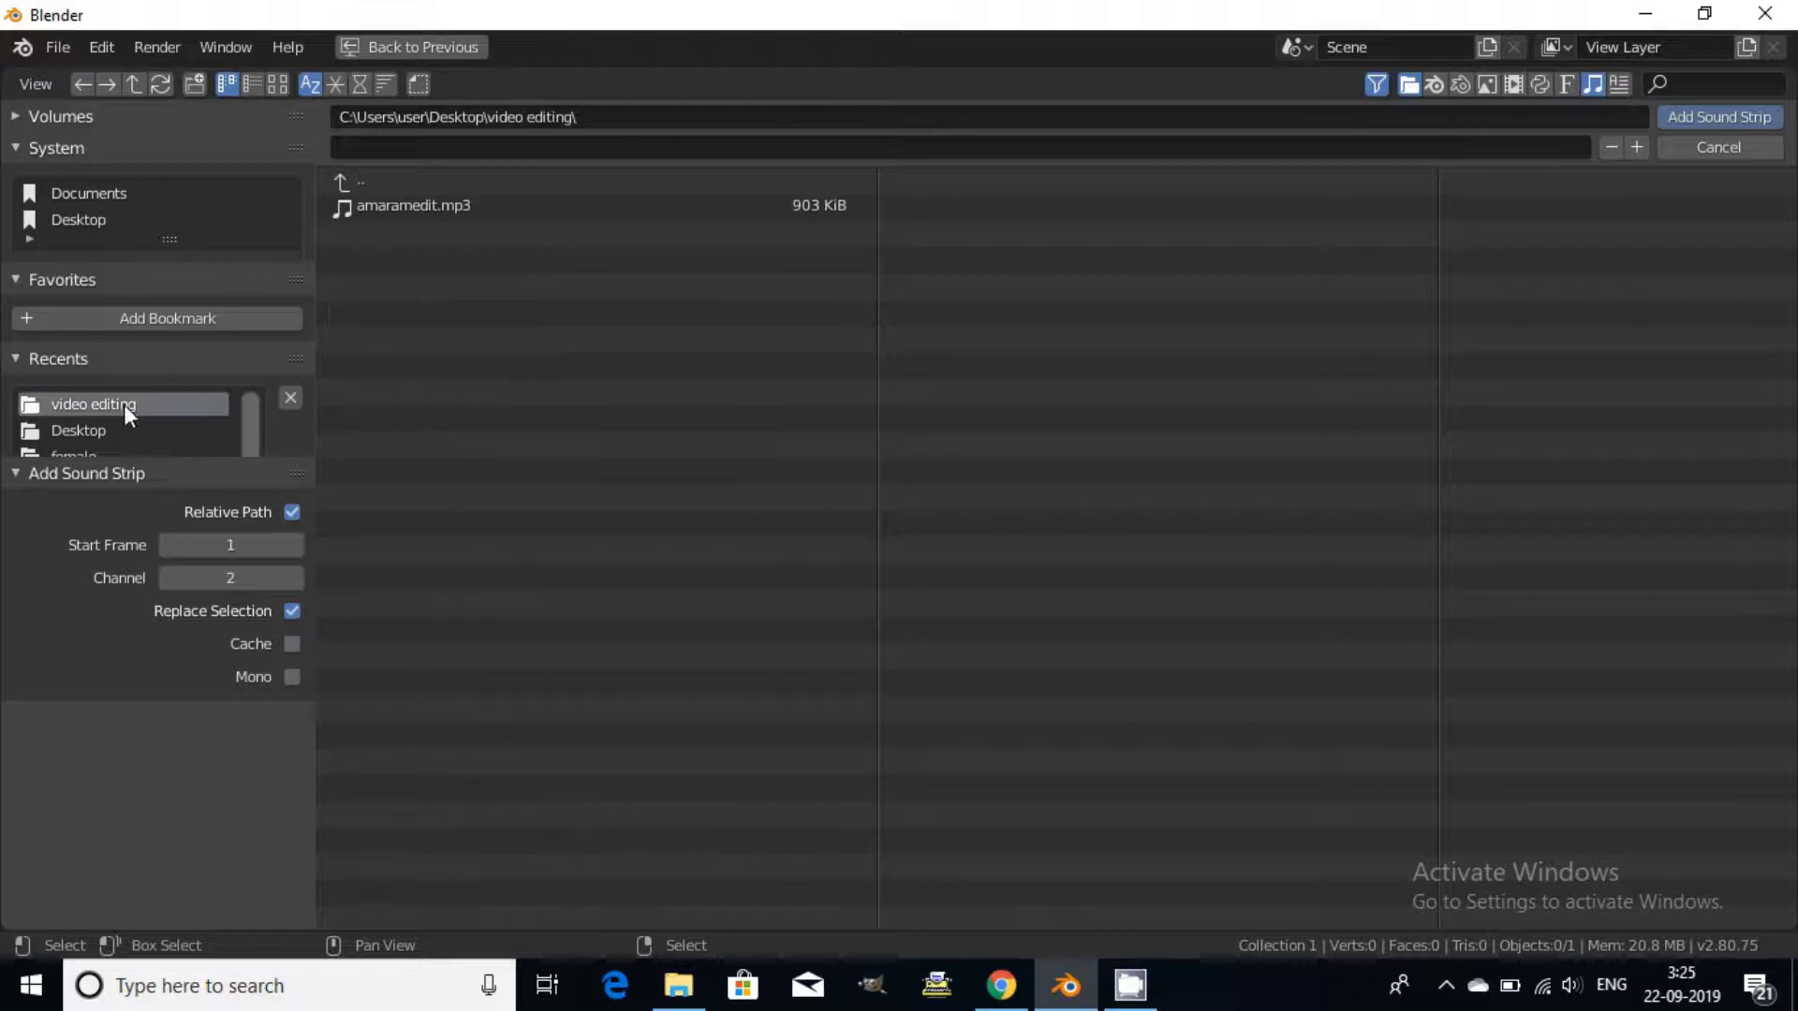
click(395, 205)
click(1722, 116)
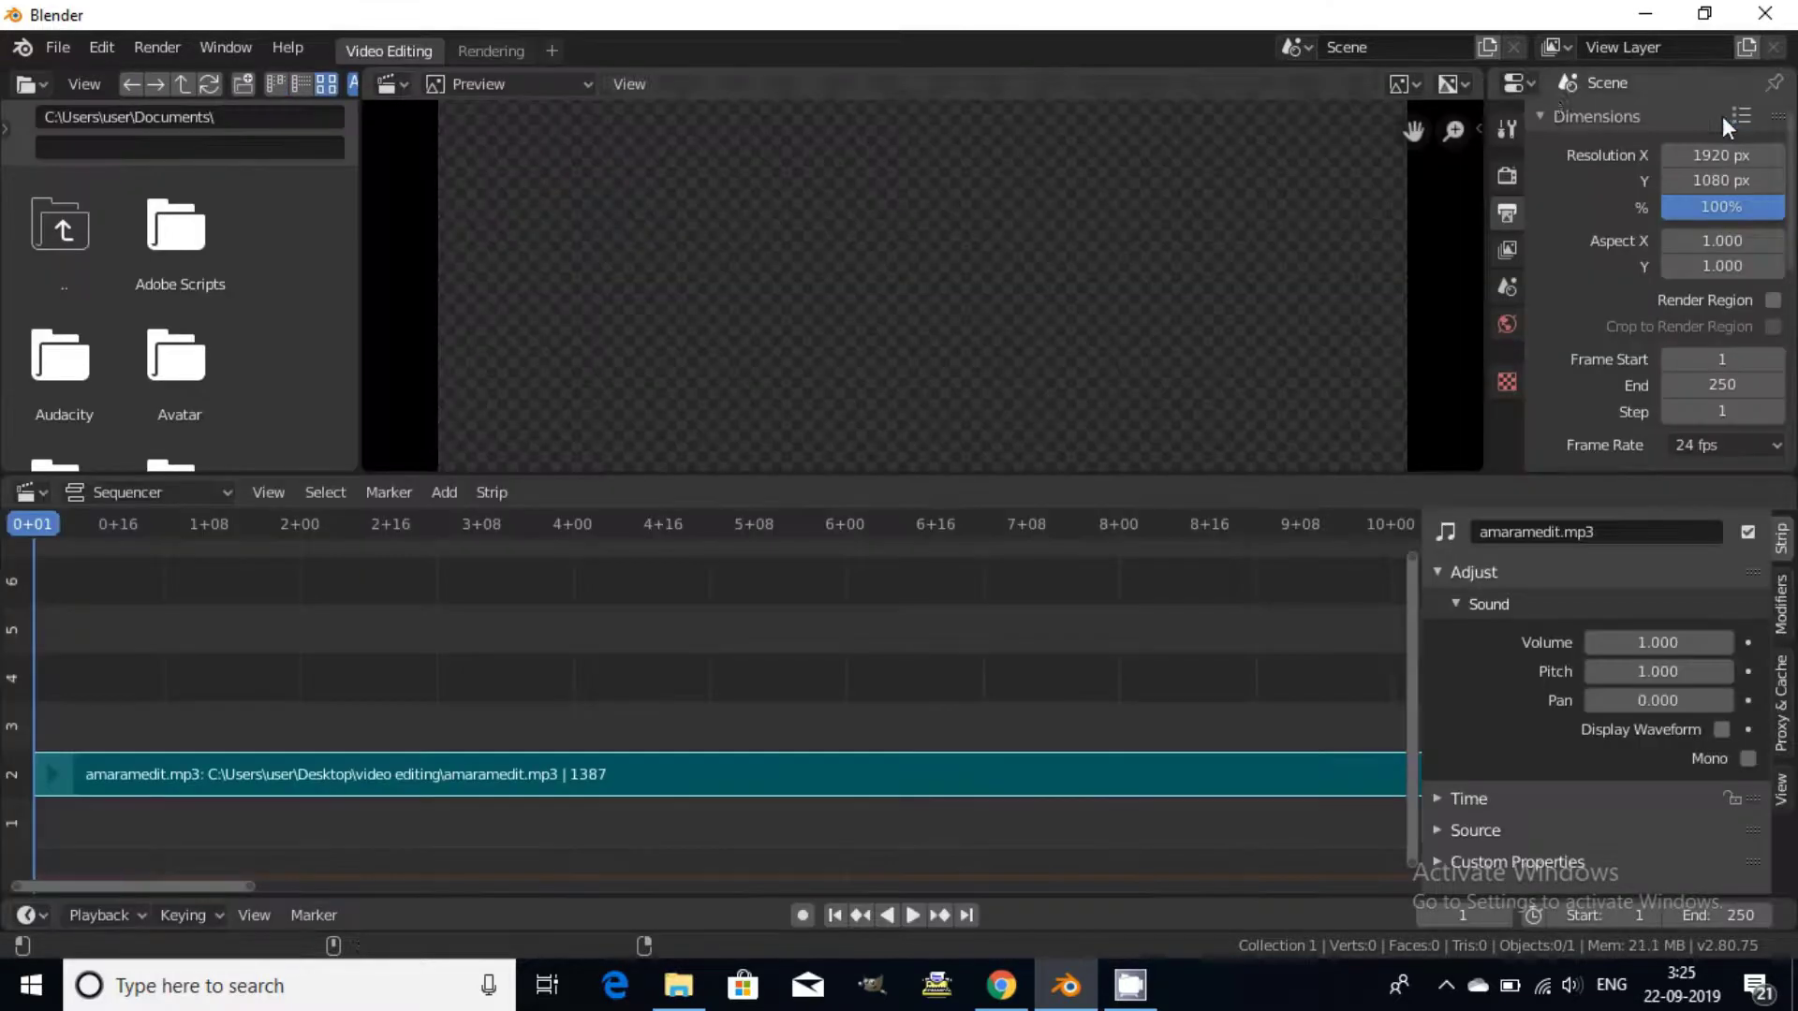
Minimize Blender and open the CamStudio recorder from the hidden notification-area icons.
click(1646, 15)
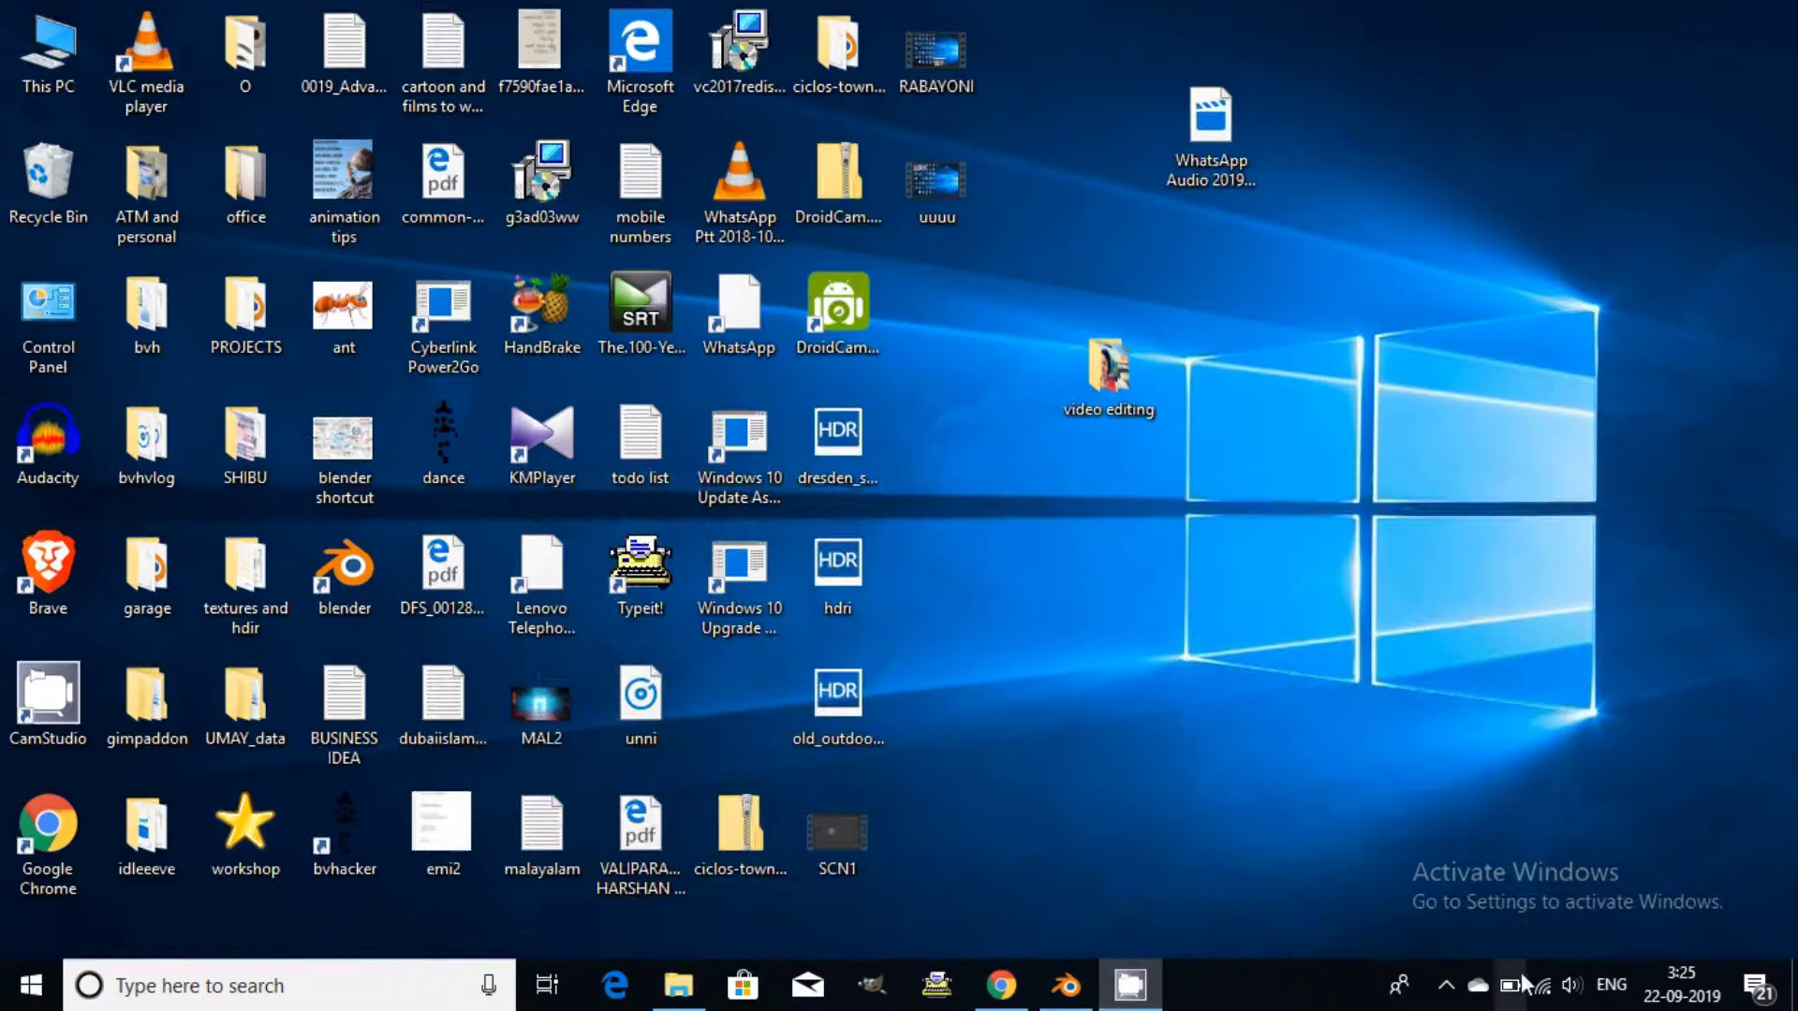
click(1450, 993)
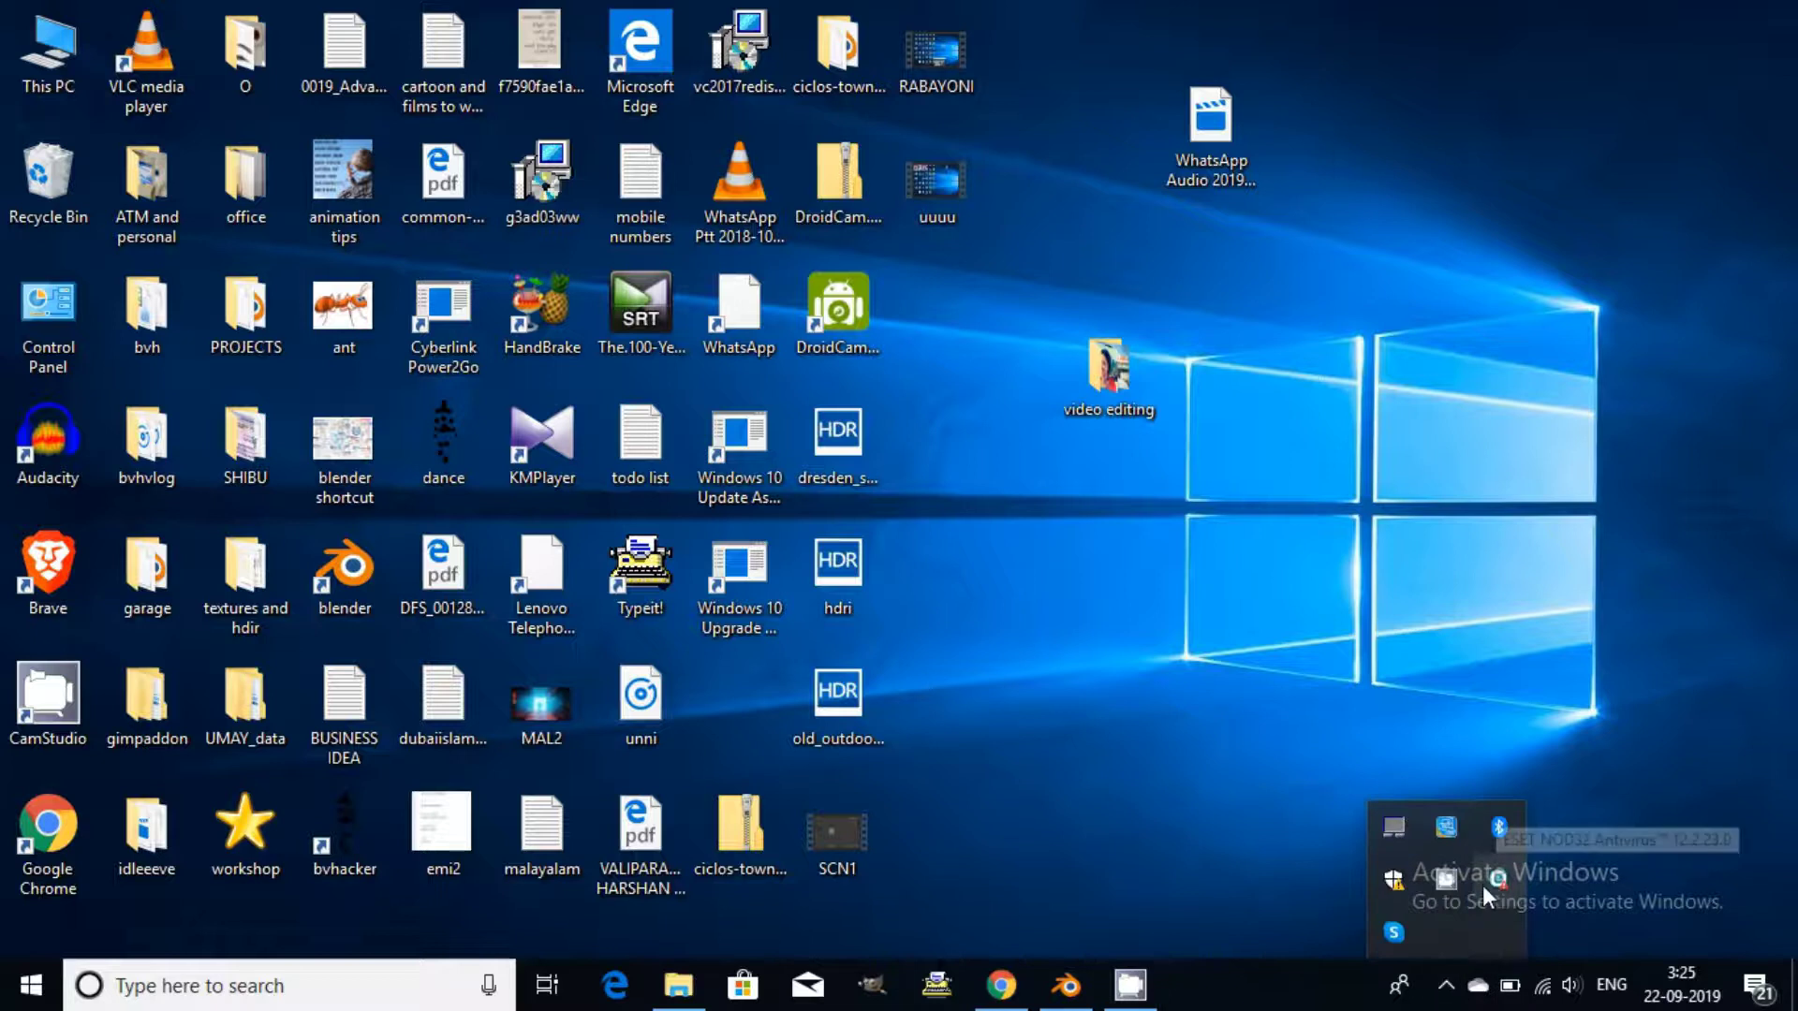
click(1447, 880)
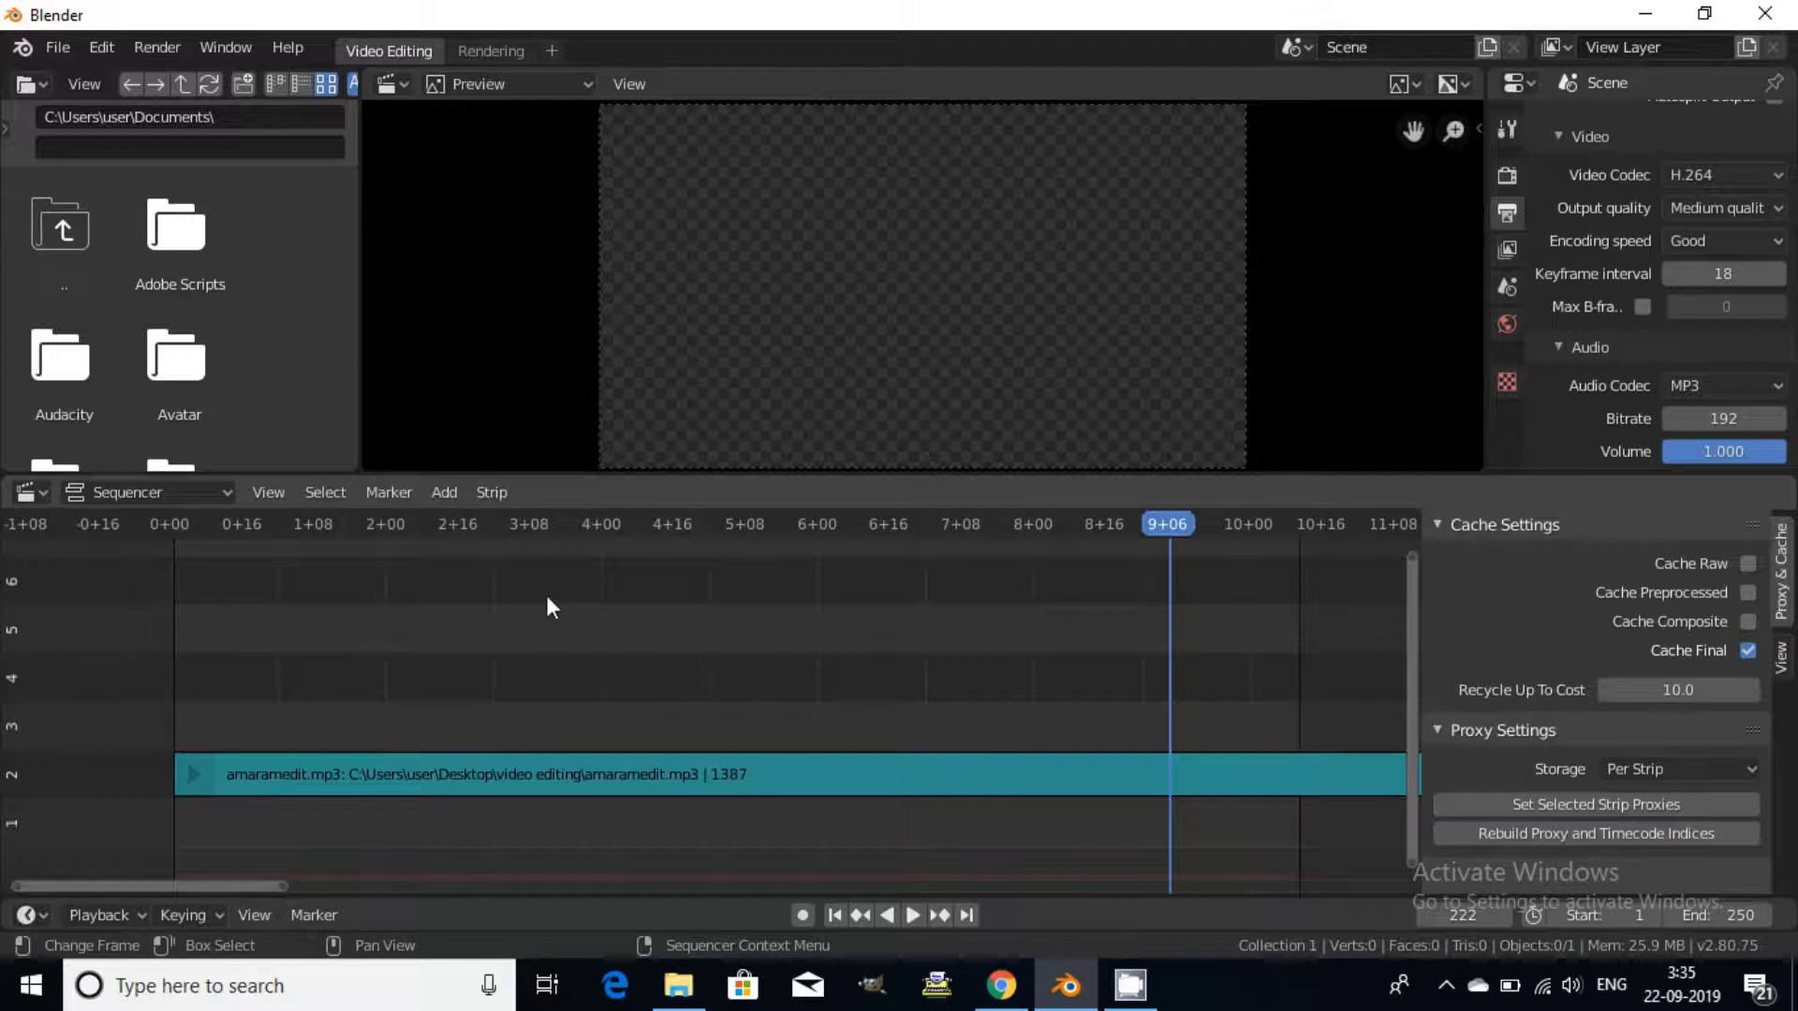
Add lala.jpg as an image strip at frame 222 on channel 3.
click(446, 494)
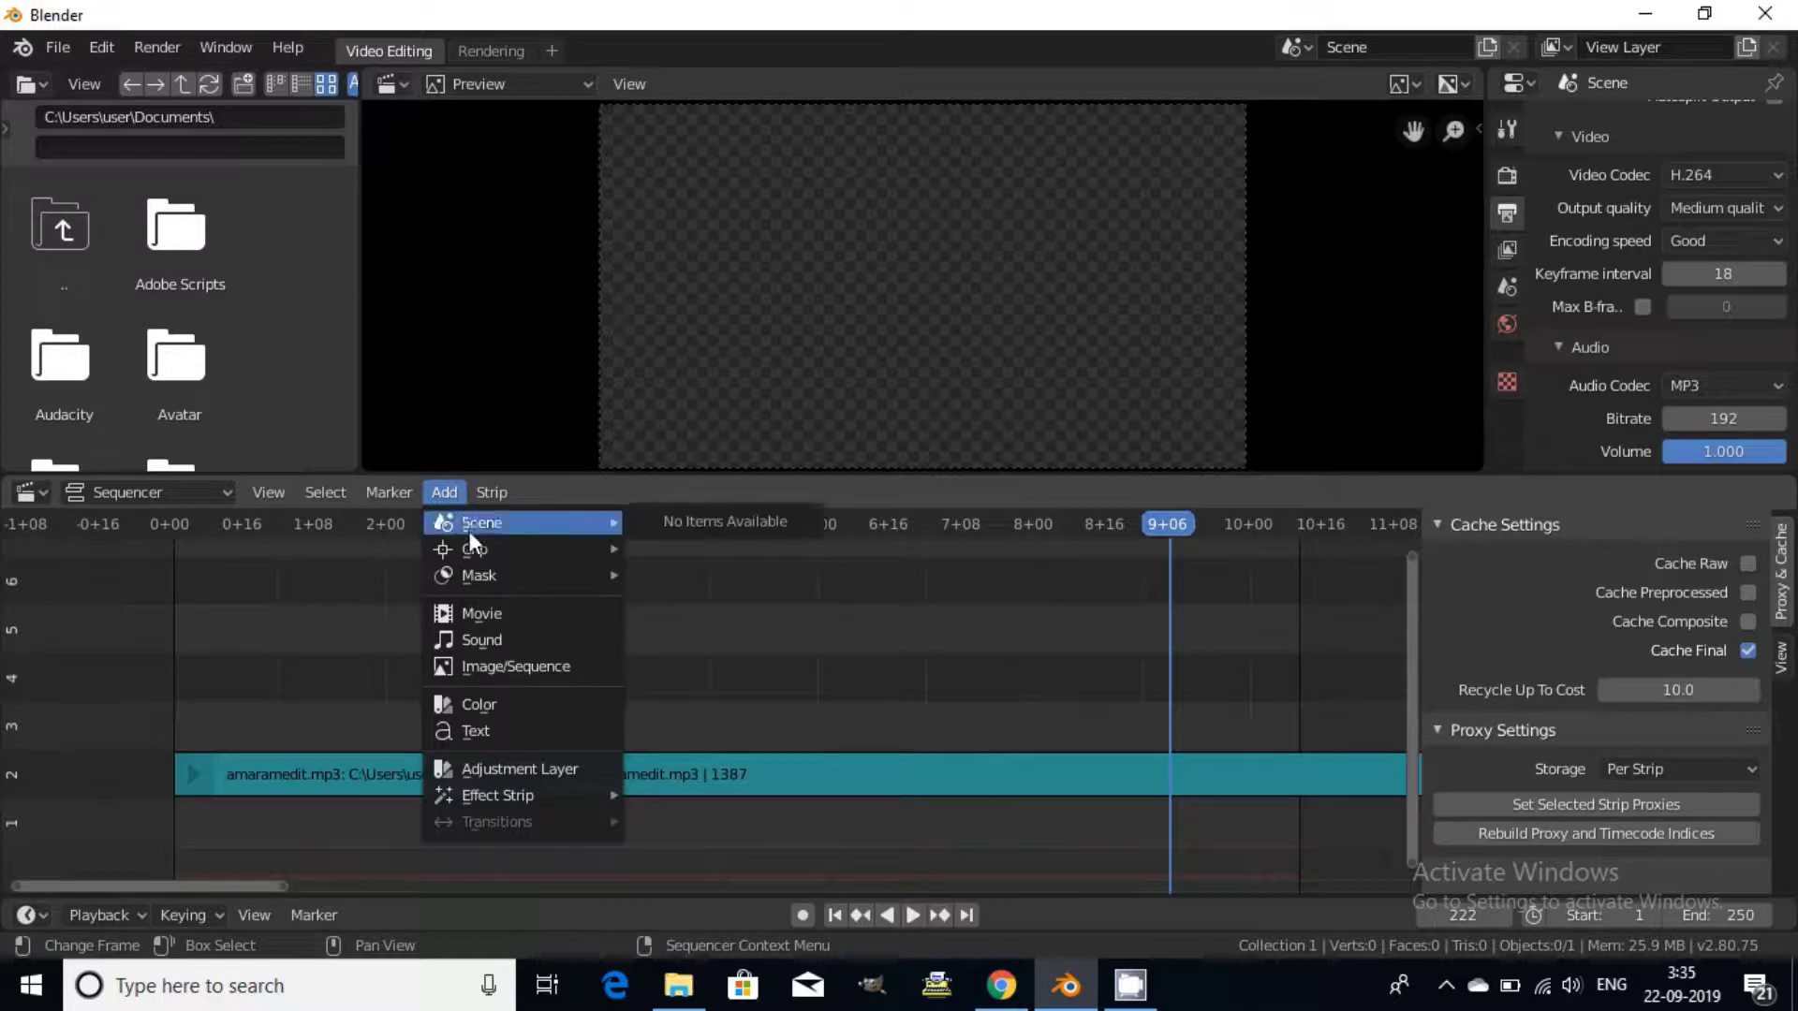
mouse_move(479, 575)
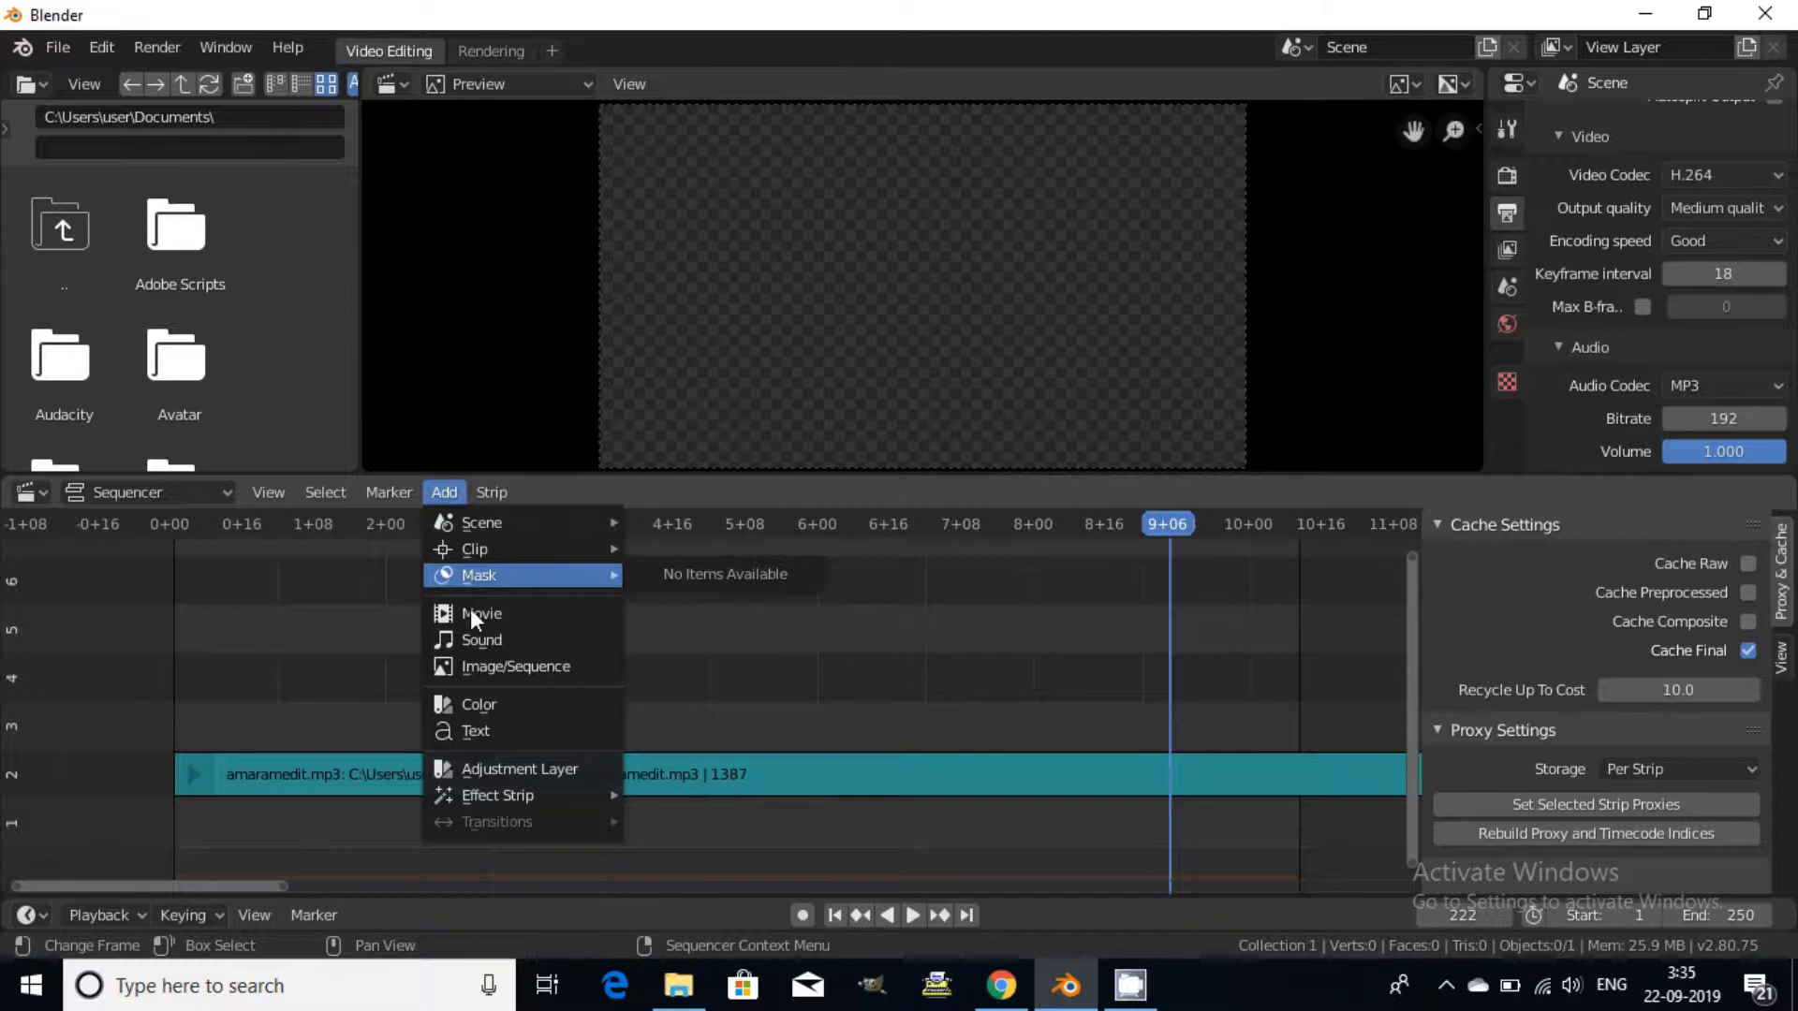
click(496, 661)
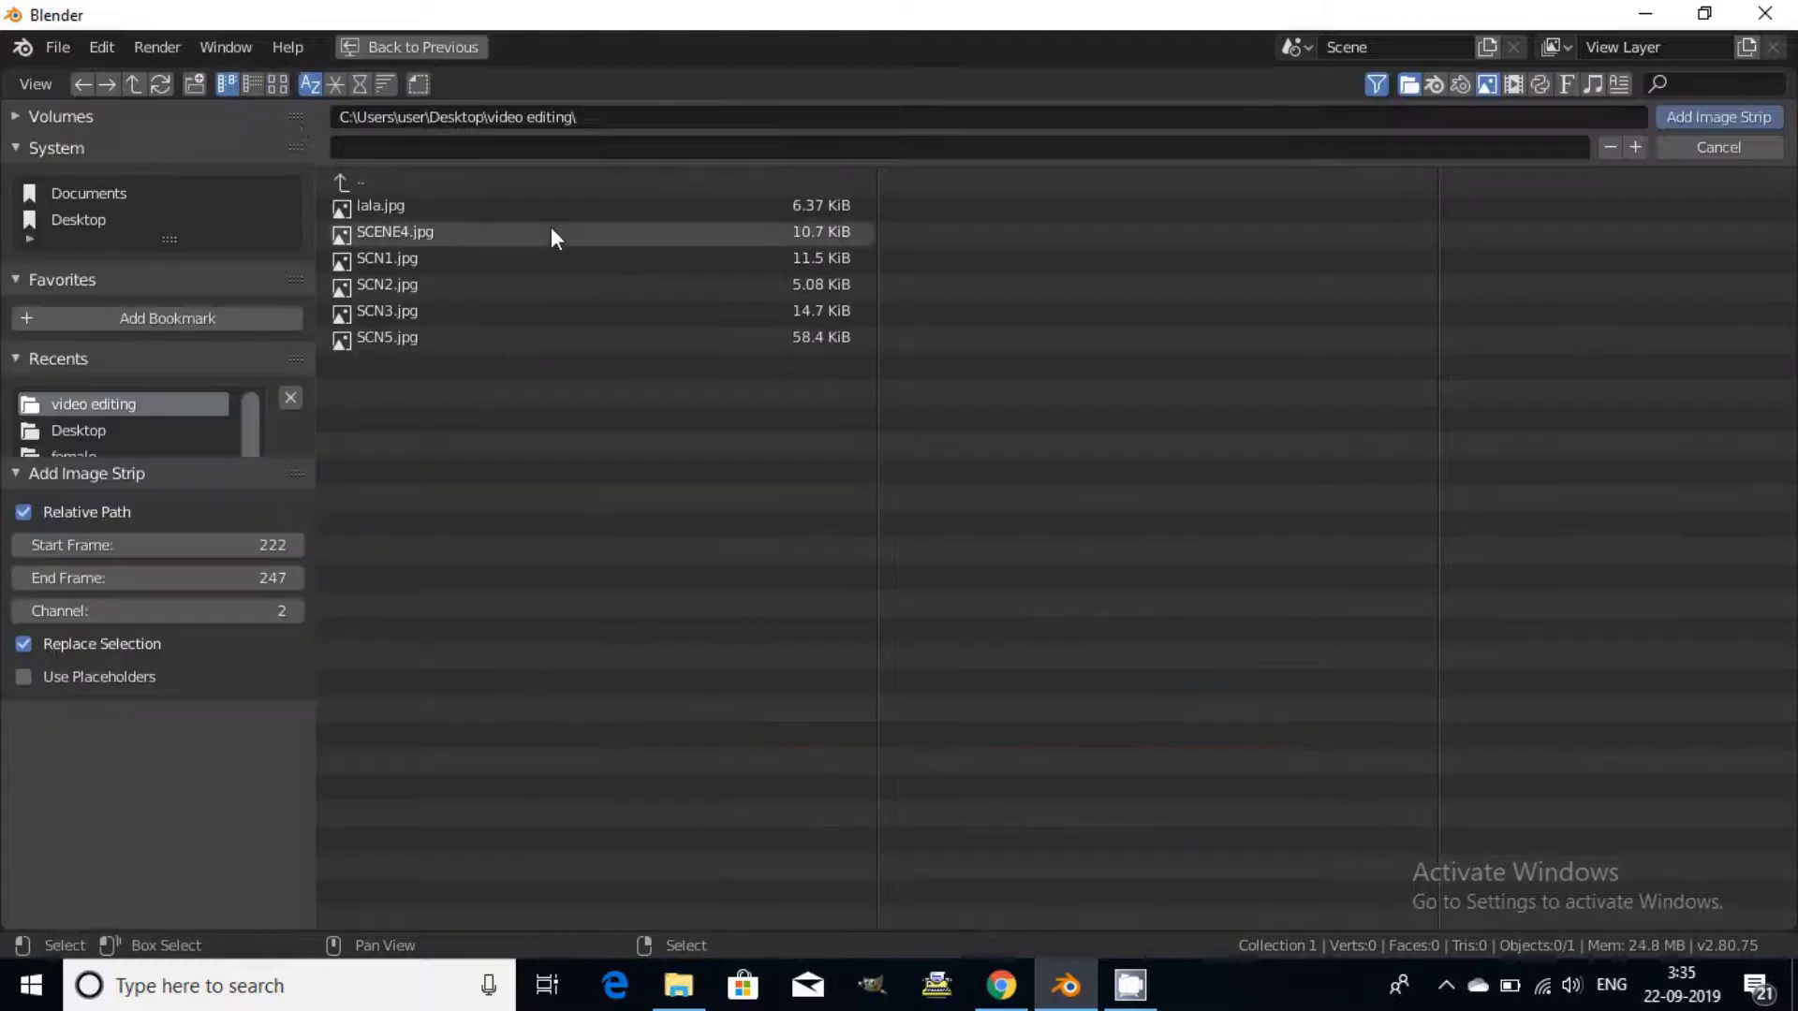
click(386, 205)
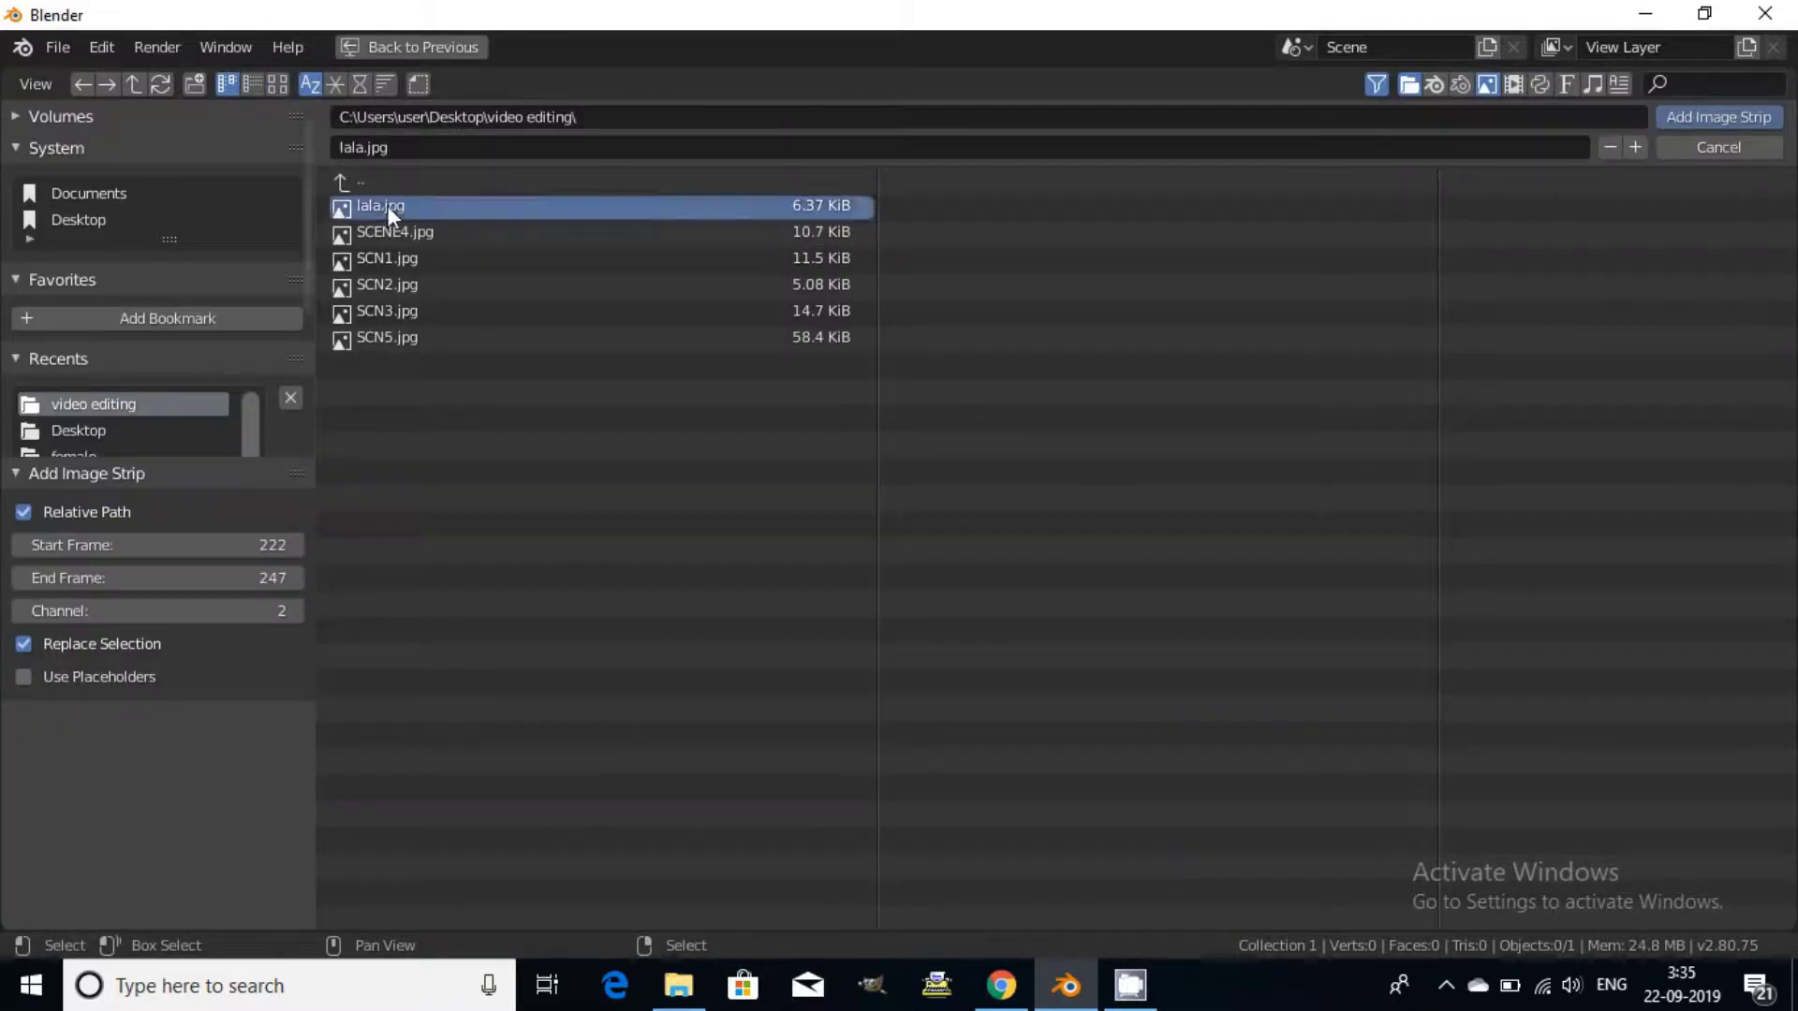
click(1706, 116)
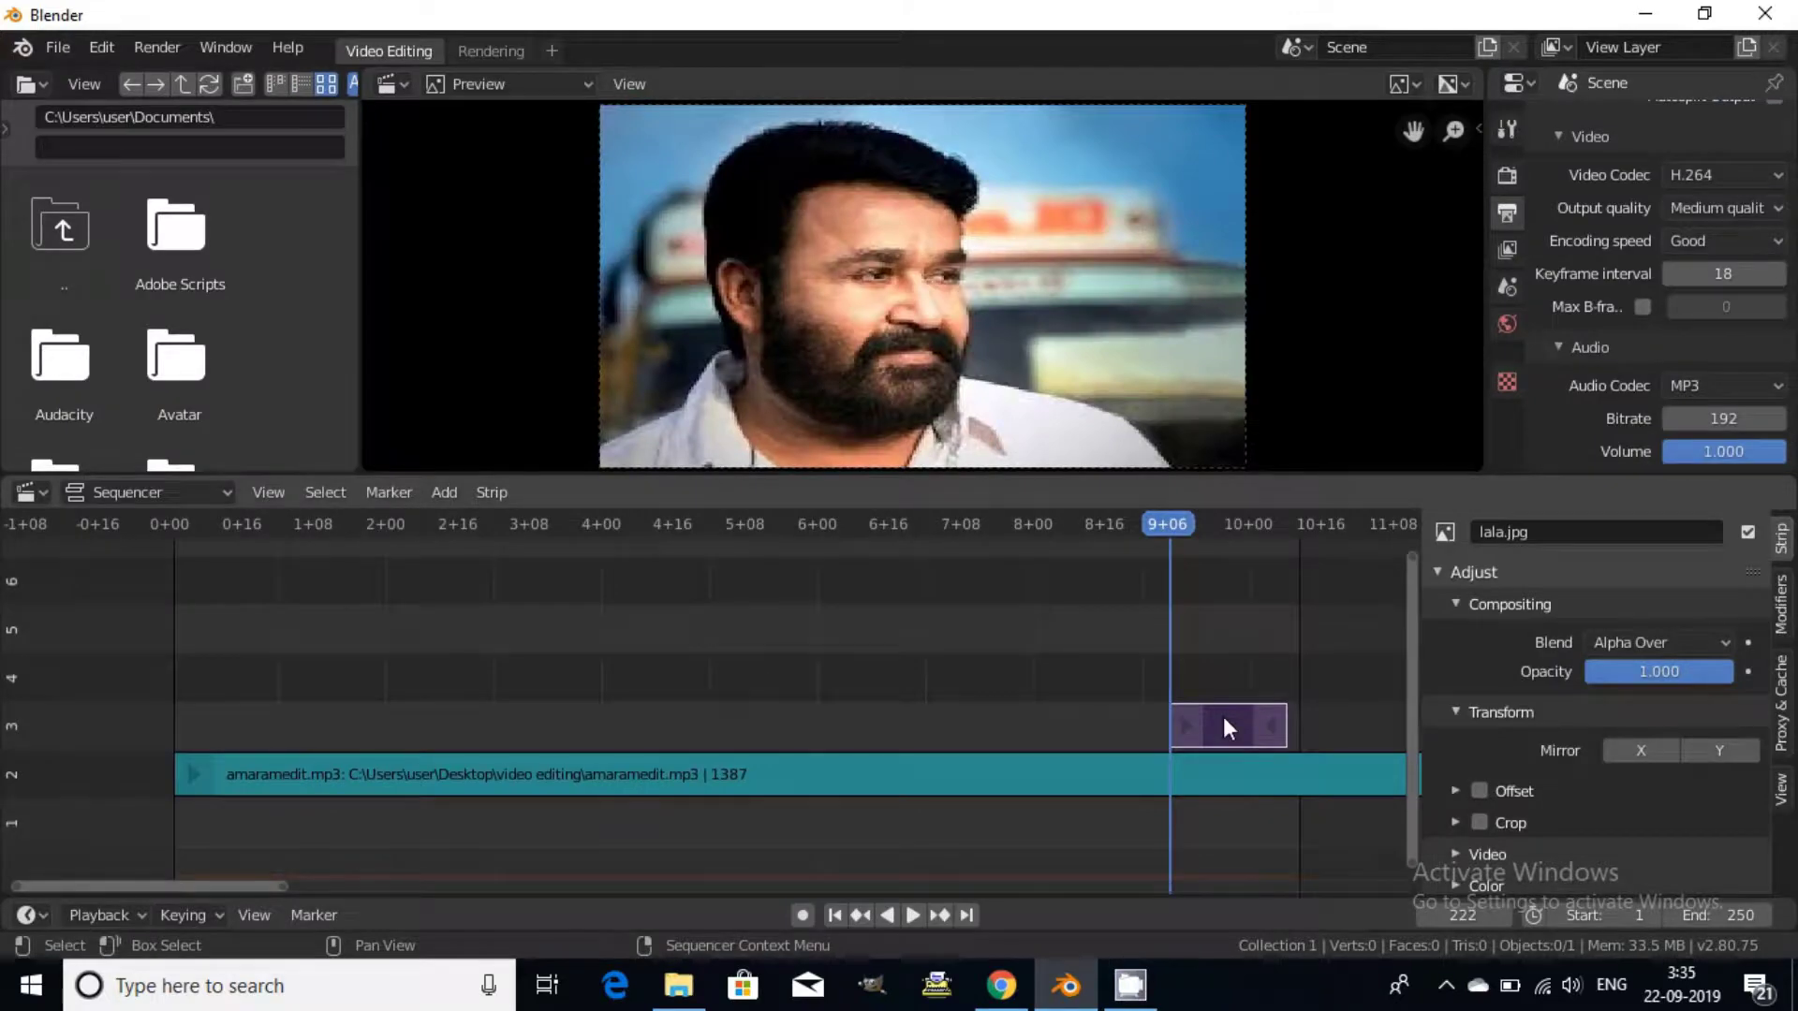
Move the lala.jpg strip to frame 1 on channel 4 and stretch it to frame 136.
key(g)
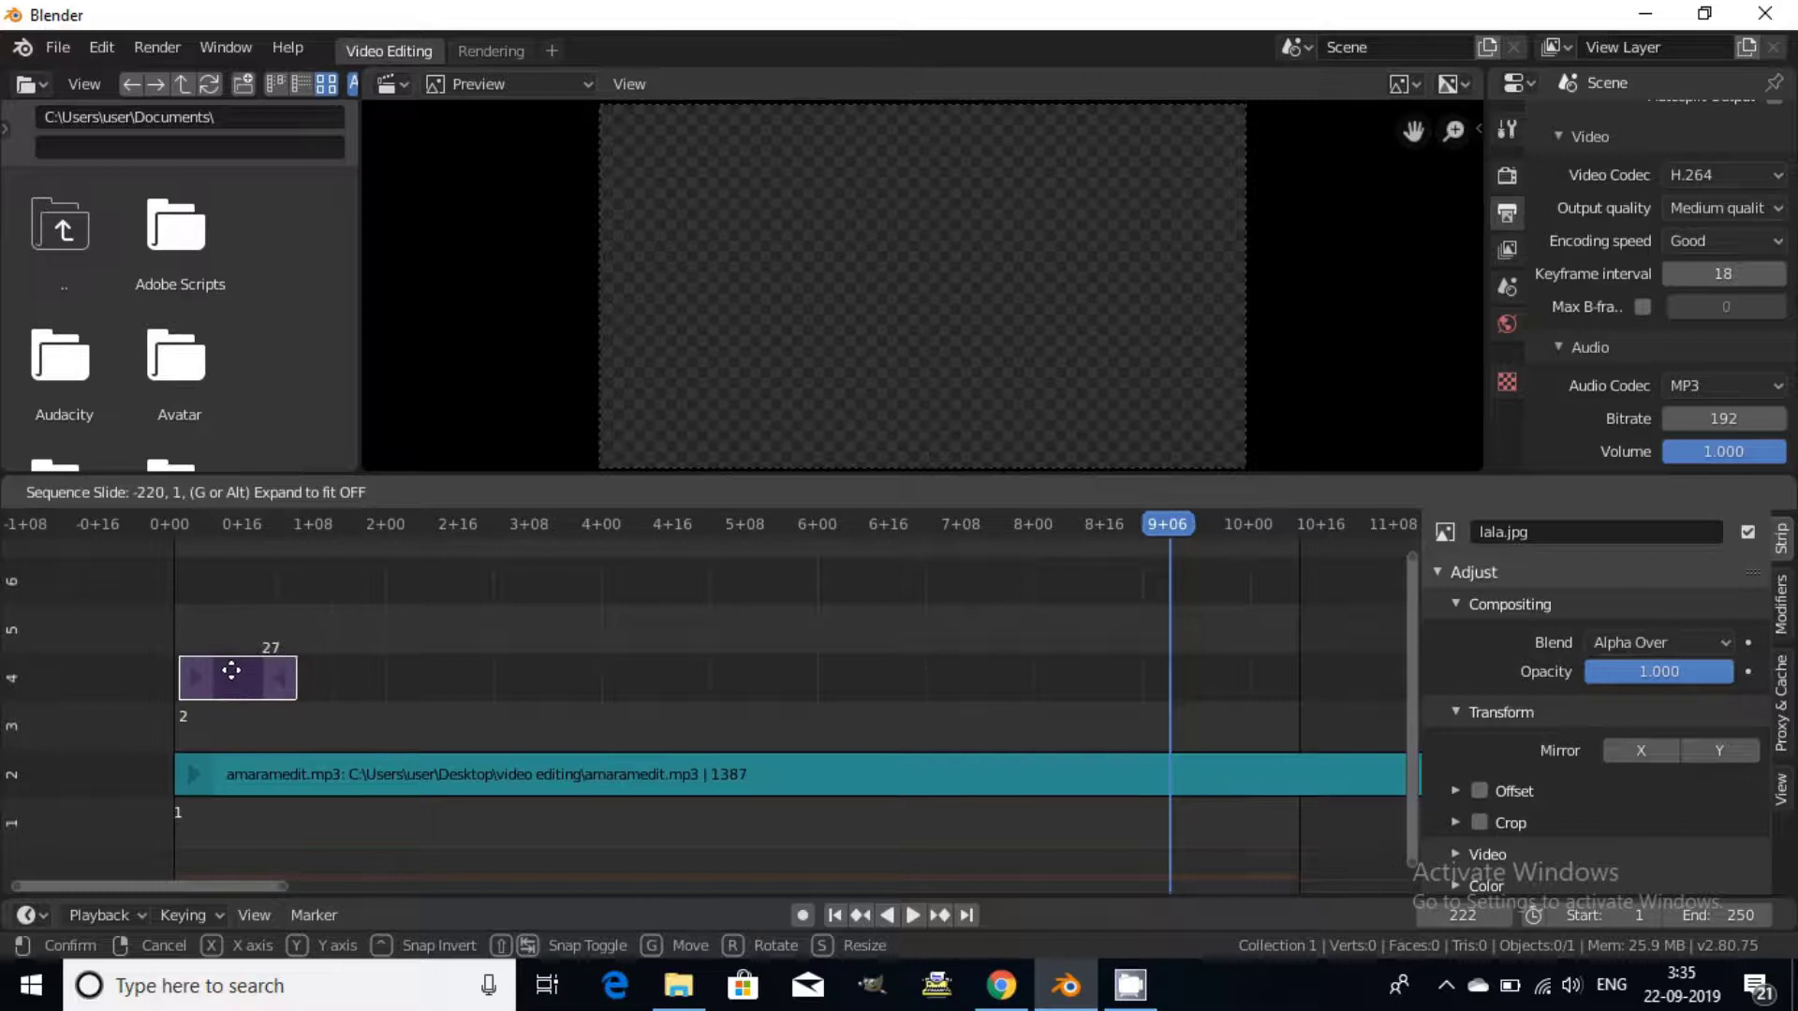
click(228, 671)
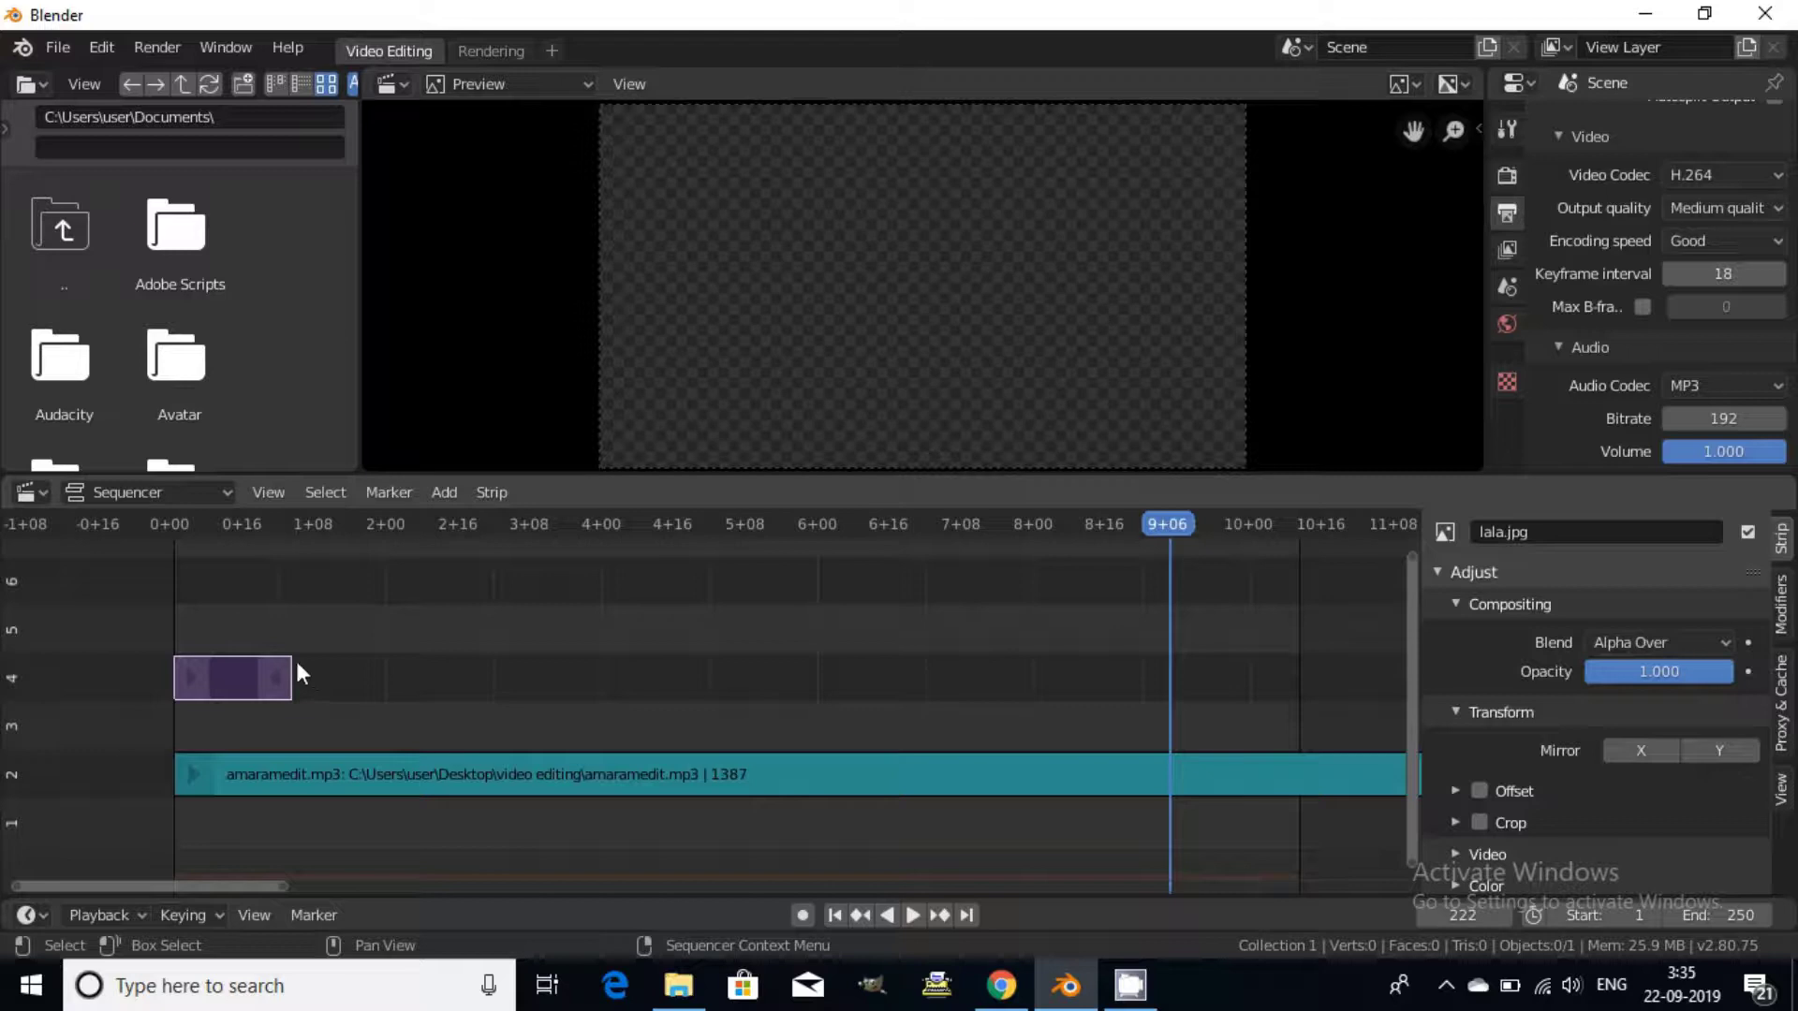
drag(1167, 518, 307, 586)
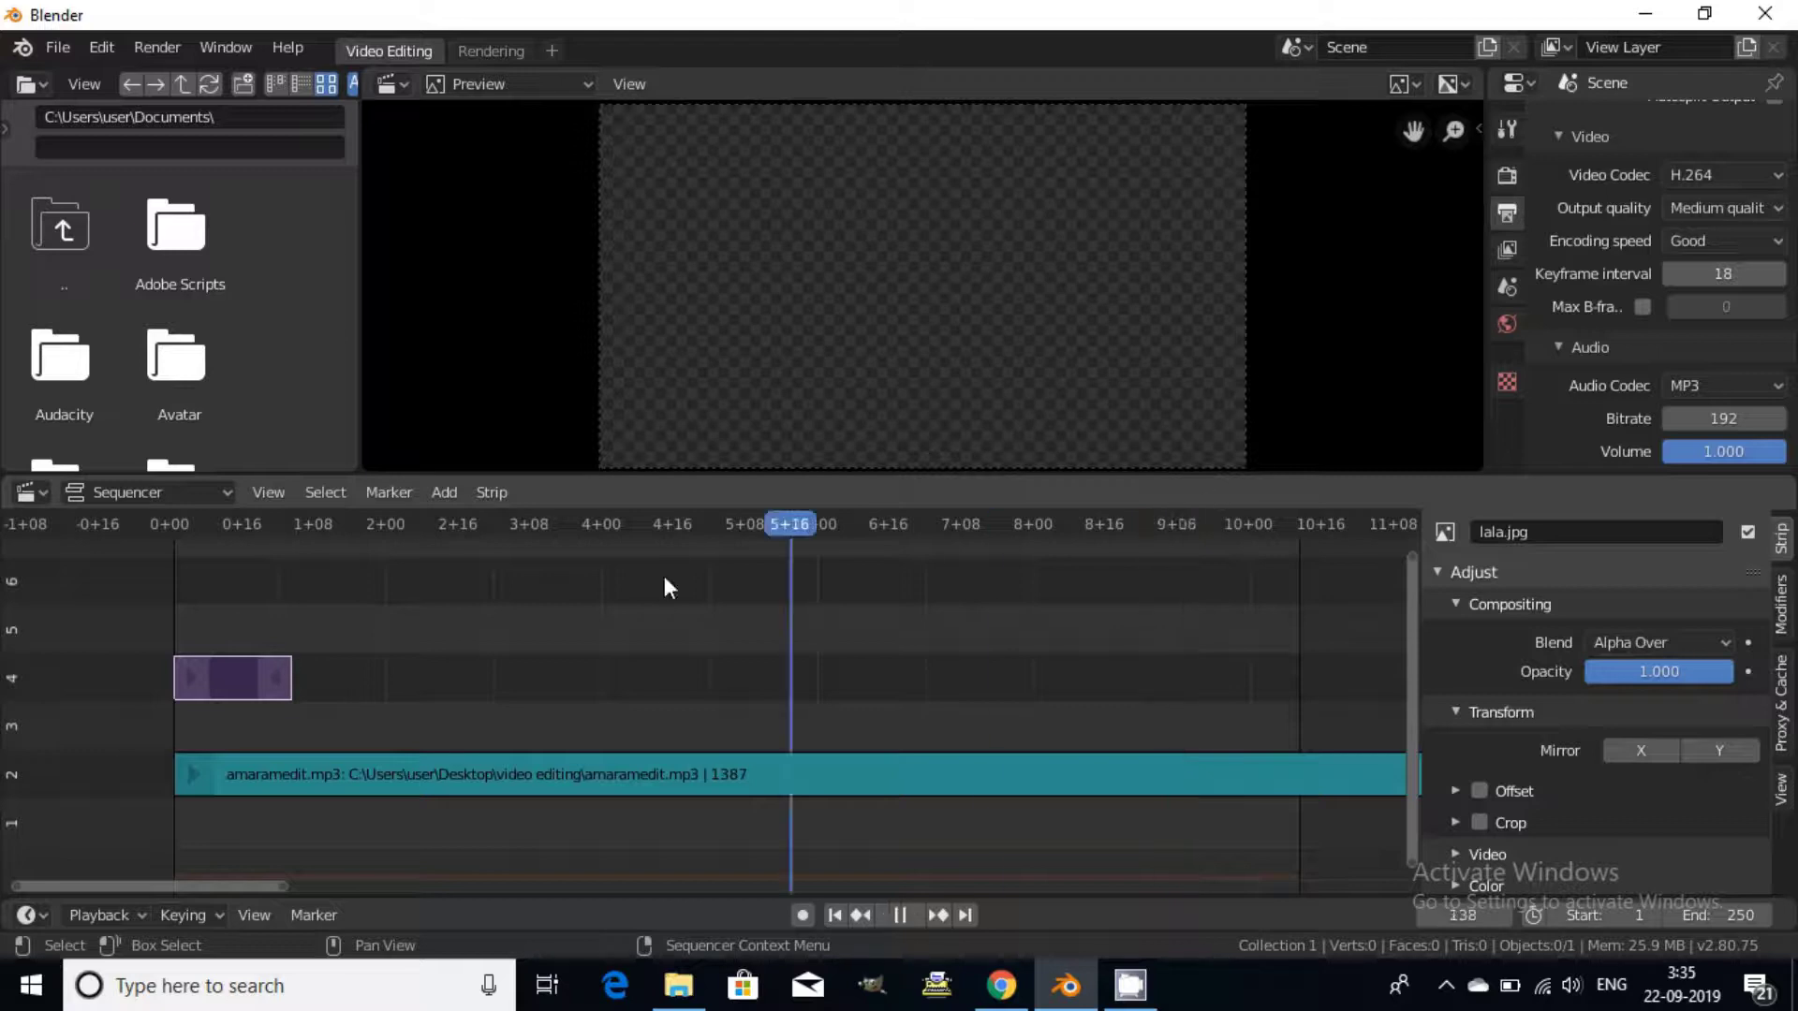
click(287, 676)
drag(284, 671, 781, 676)
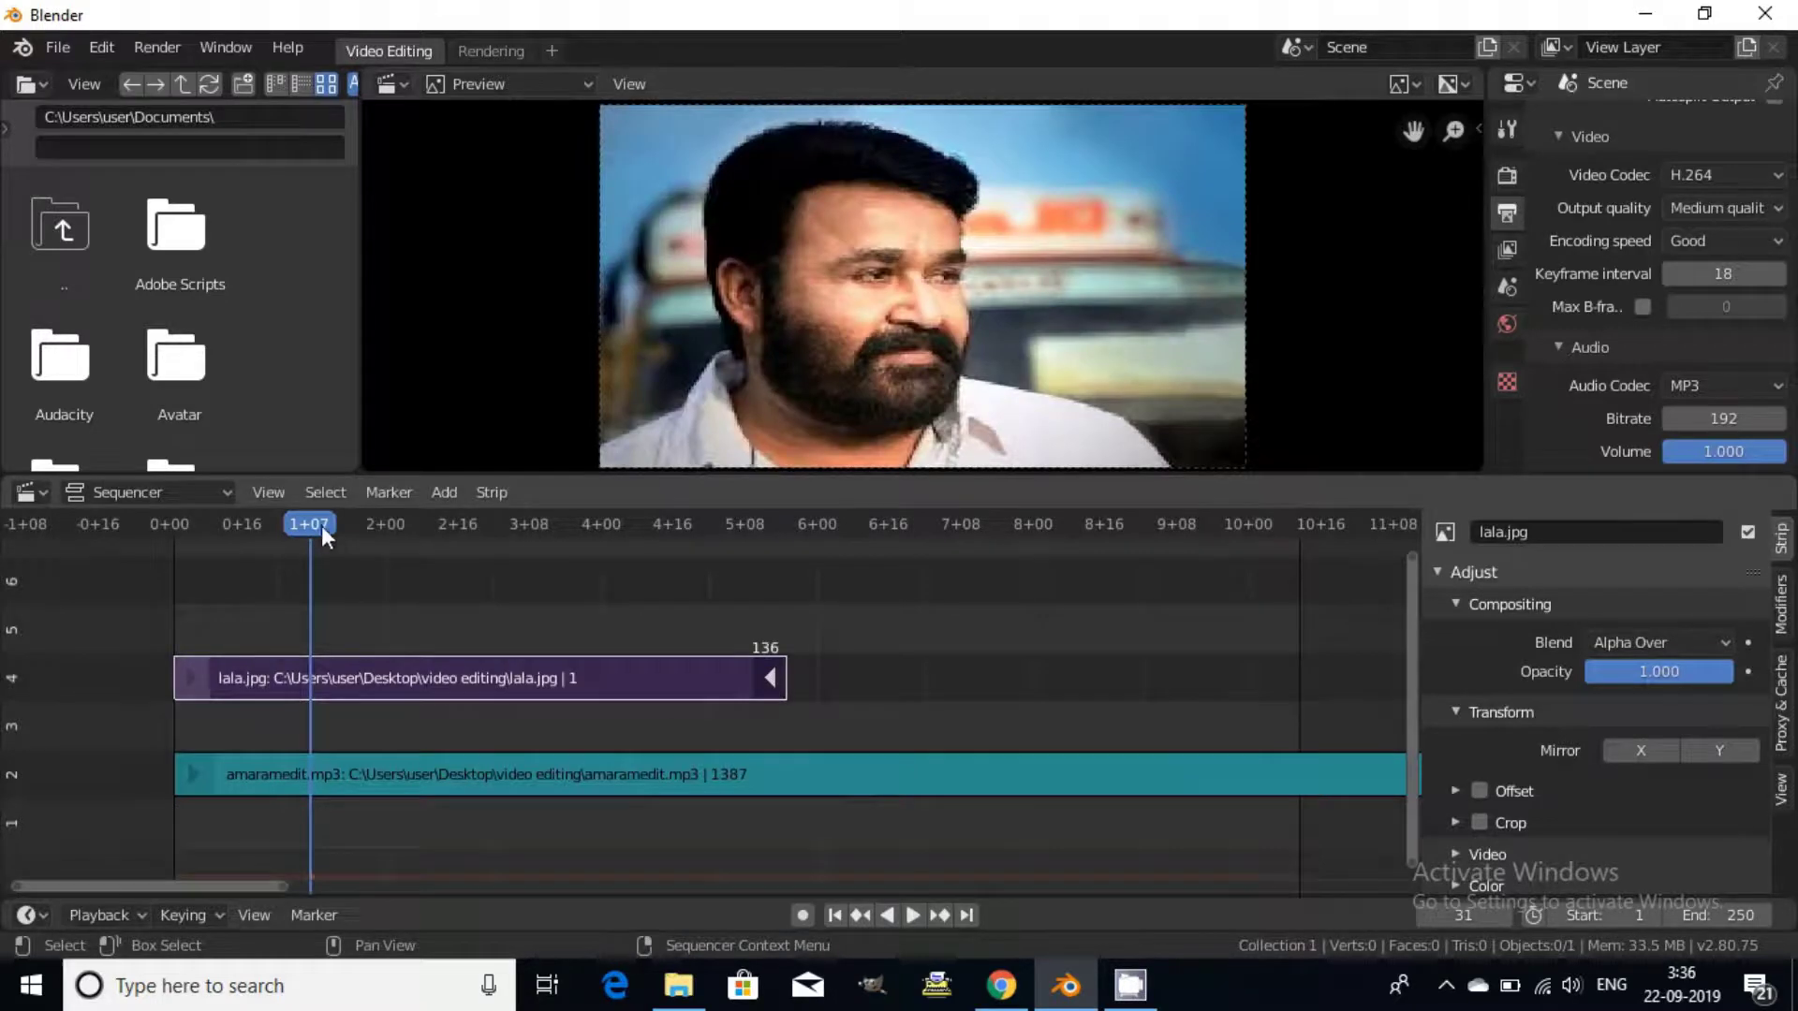
drag(322, 523, 785, 521)
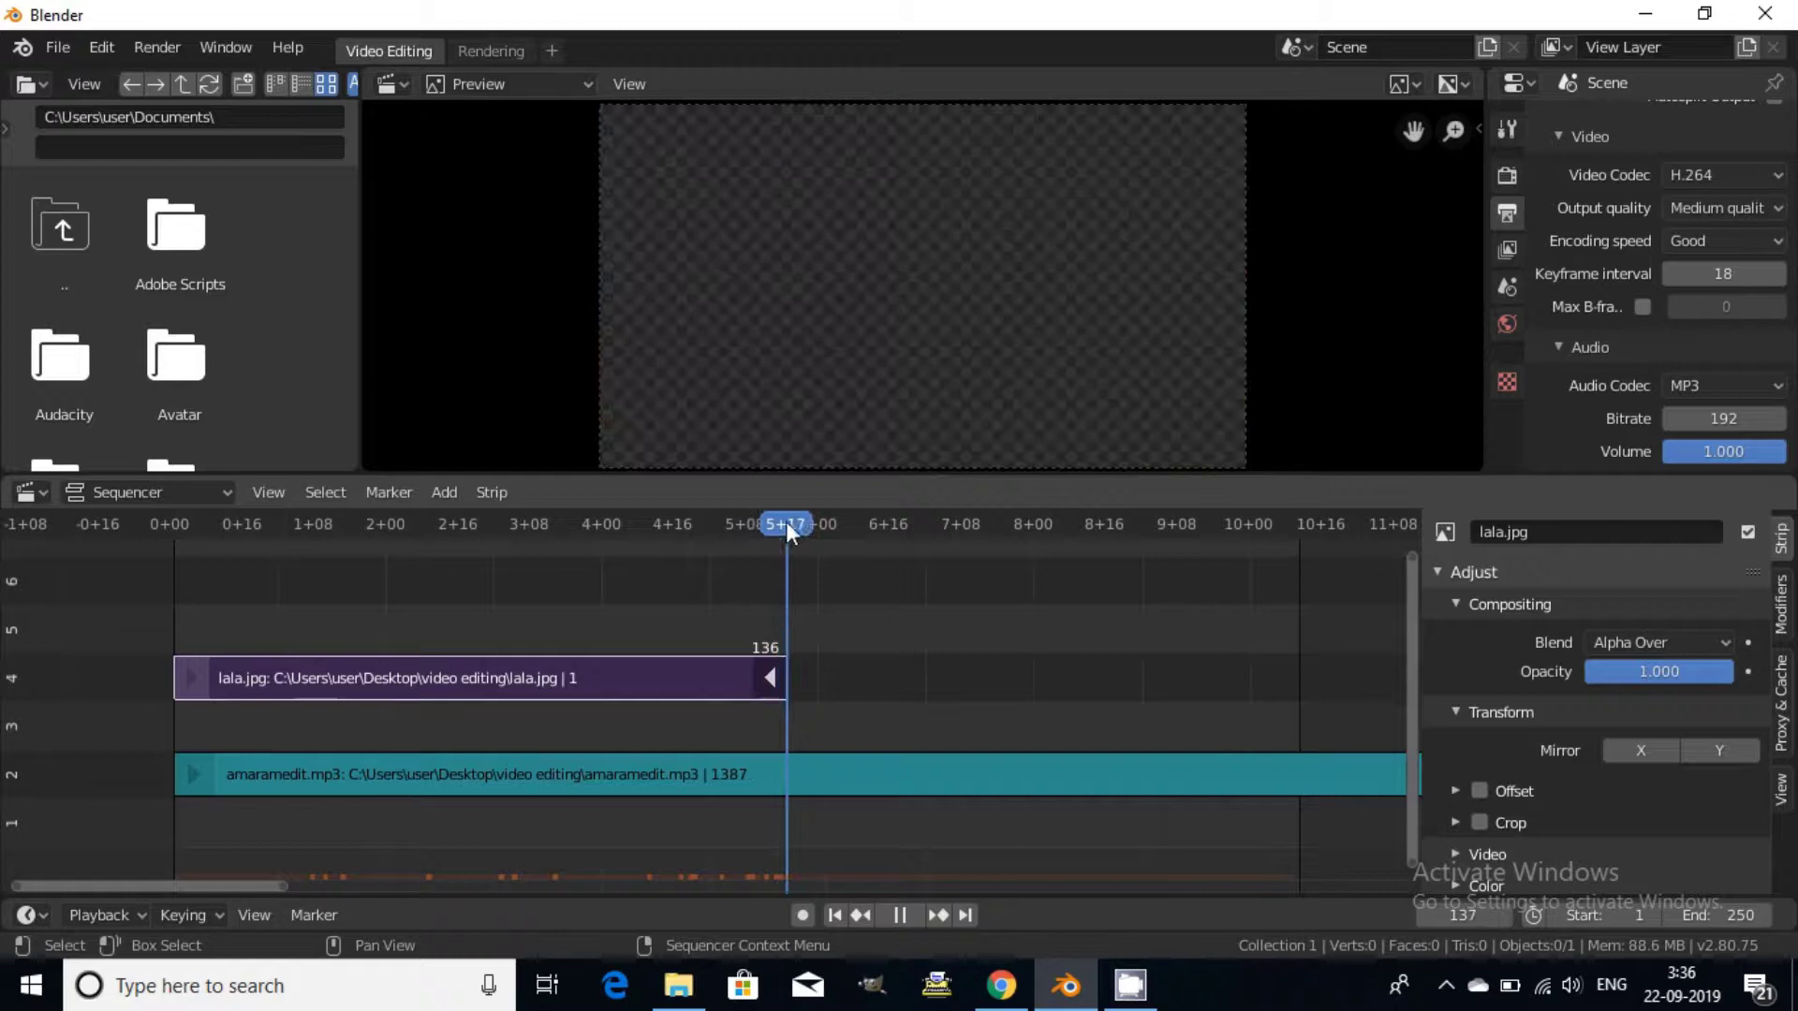
Add SCENE4.jpg as an image strip at frame 137 and stretch it to frame 184.
click(444, 491)
click(494, 666)
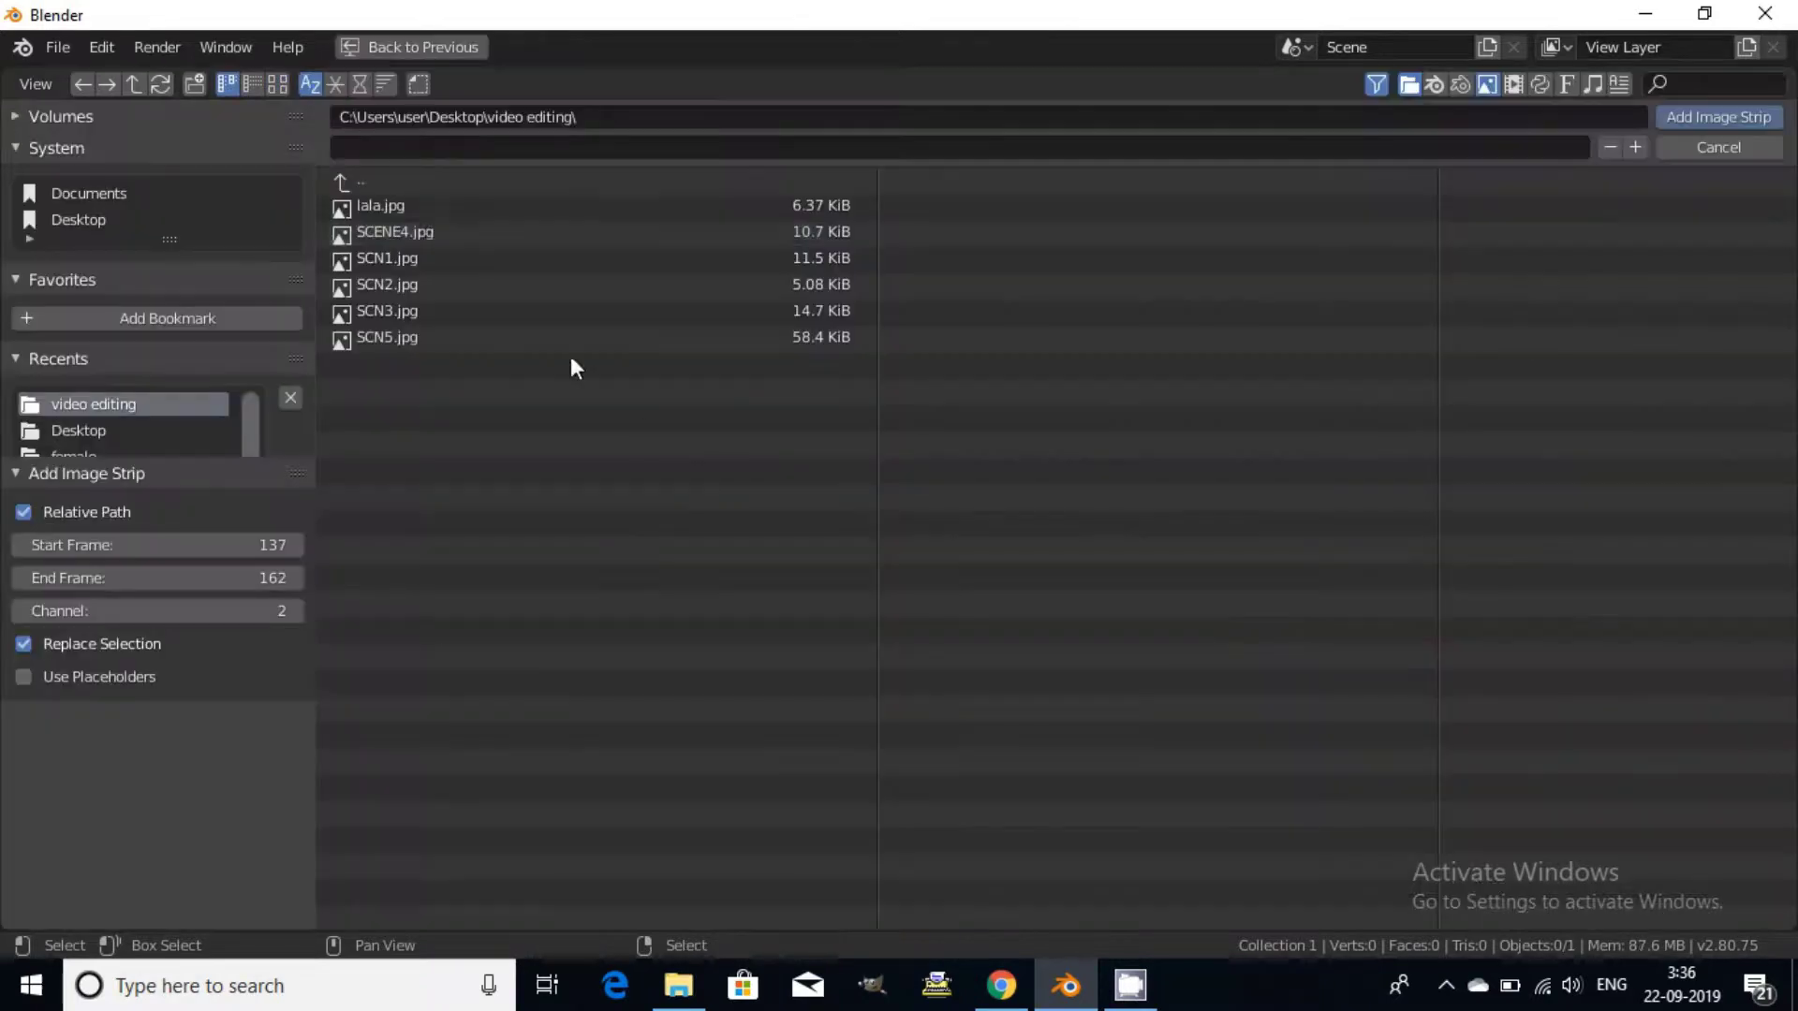
click(430, 232)
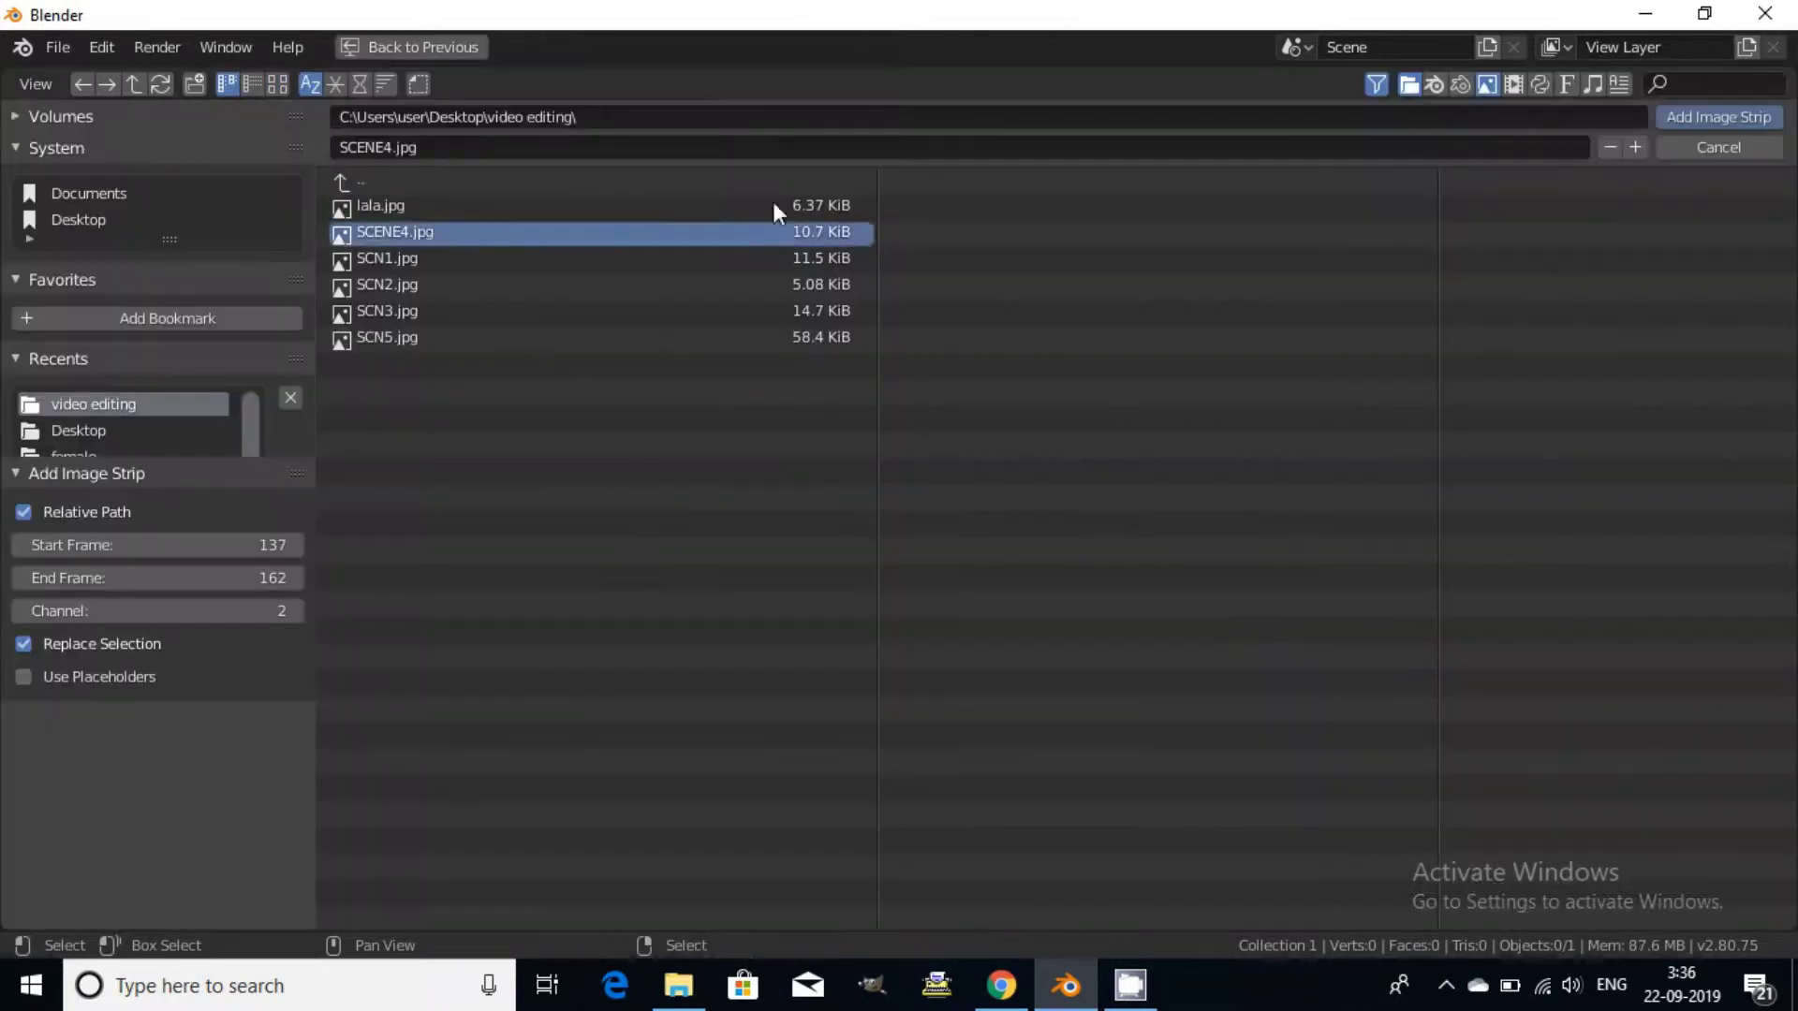
click(1711, 118)
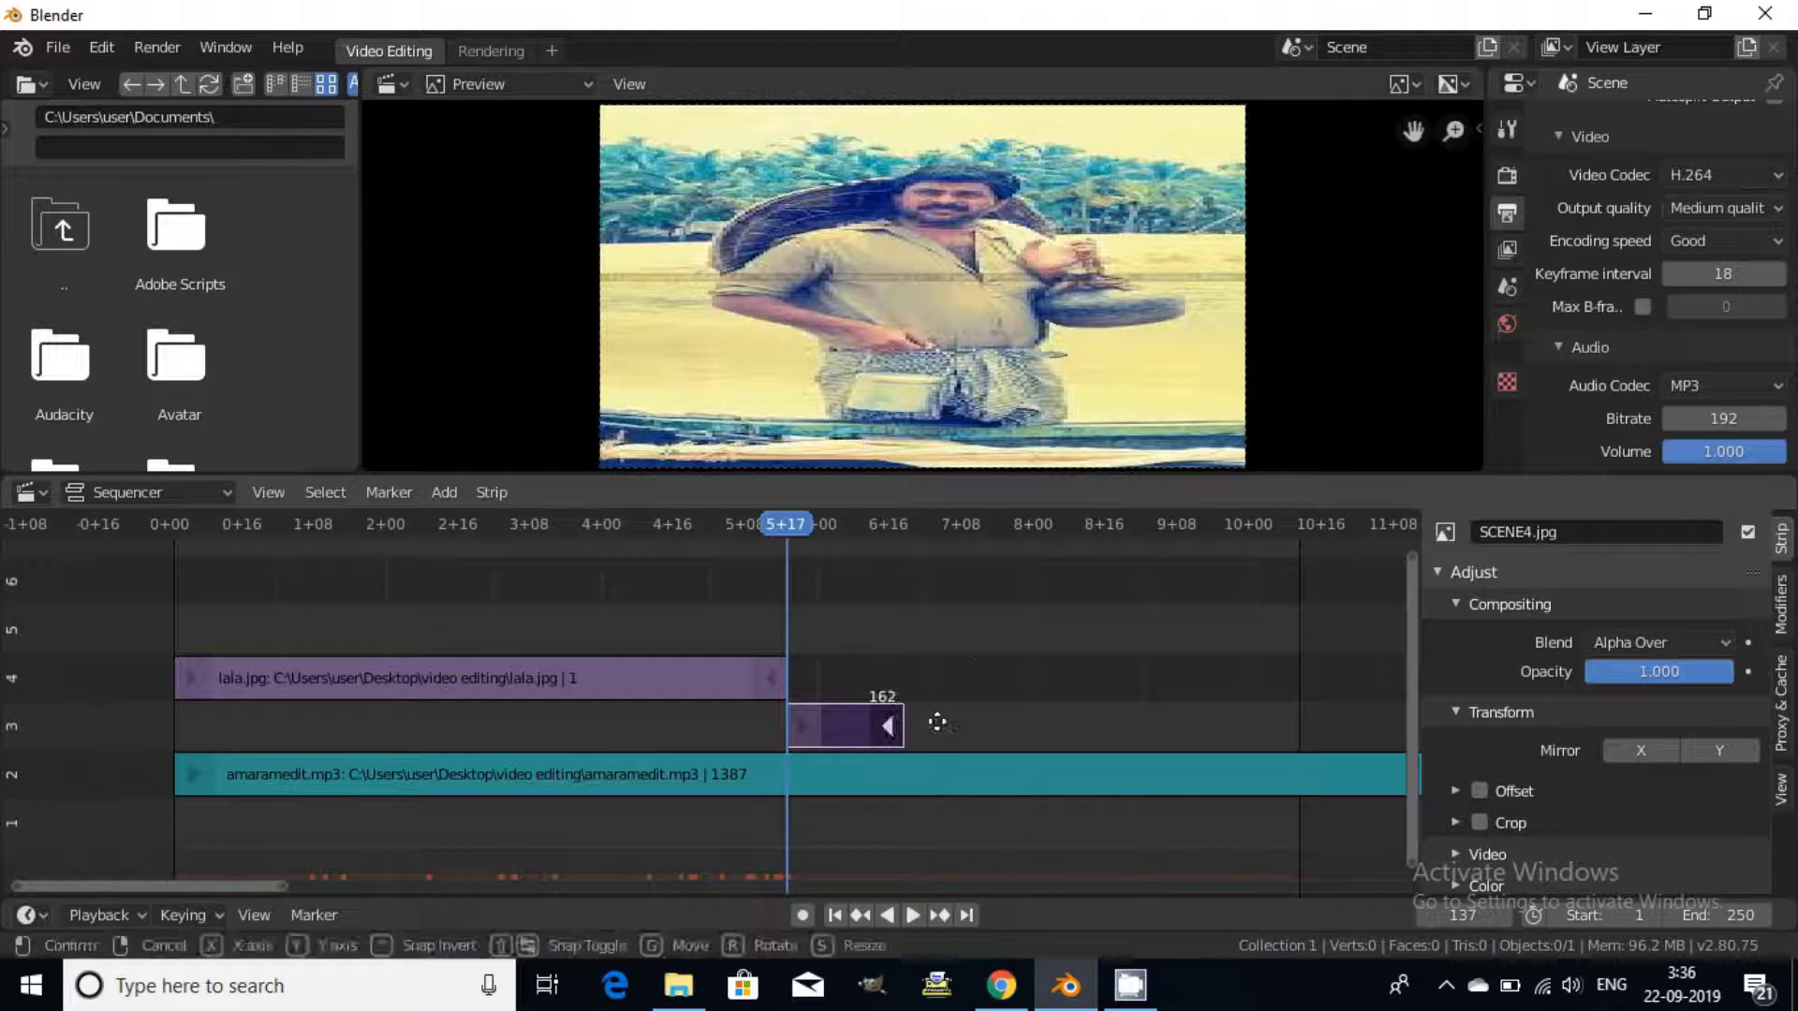
drag(899, 721, 1000, 722)
Play and scrub the sequence to check where SCENE4.jpg ends, stopping at frame 183.
key(space)
drag(803, 526, 998, 539)
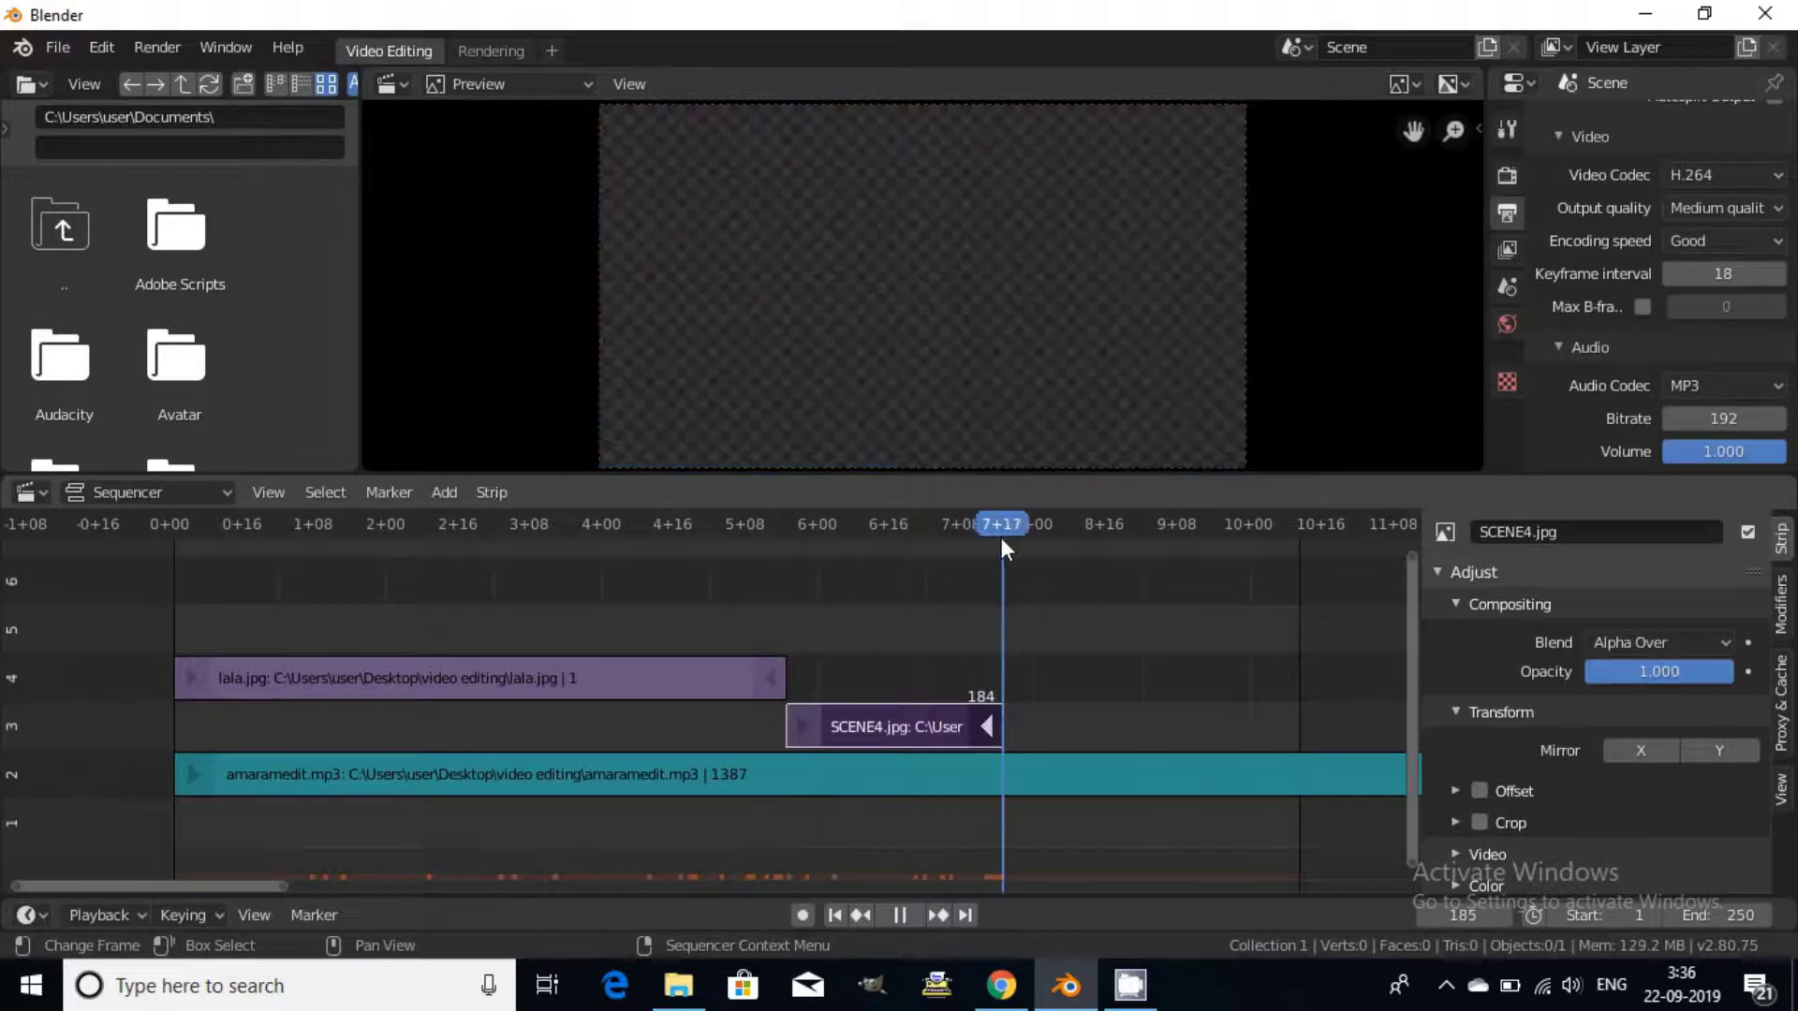
drag(999, 536, 999, 538)
key(space)
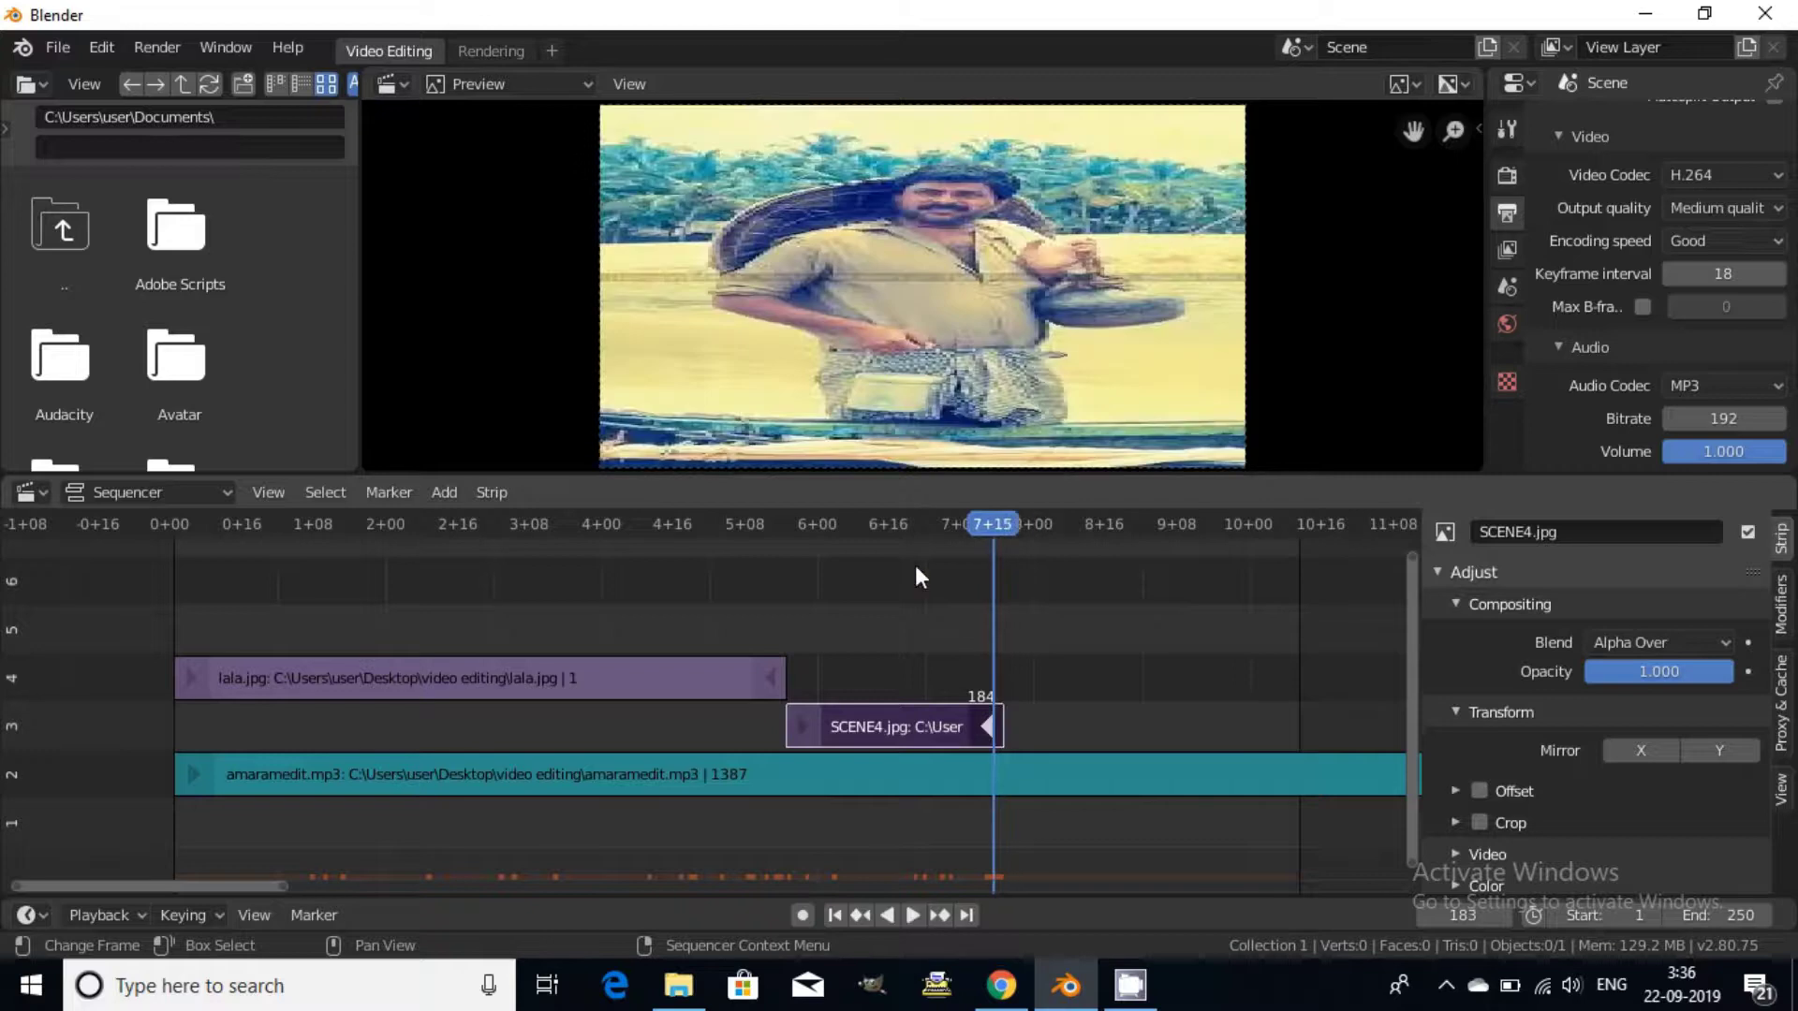
click(446, 491)
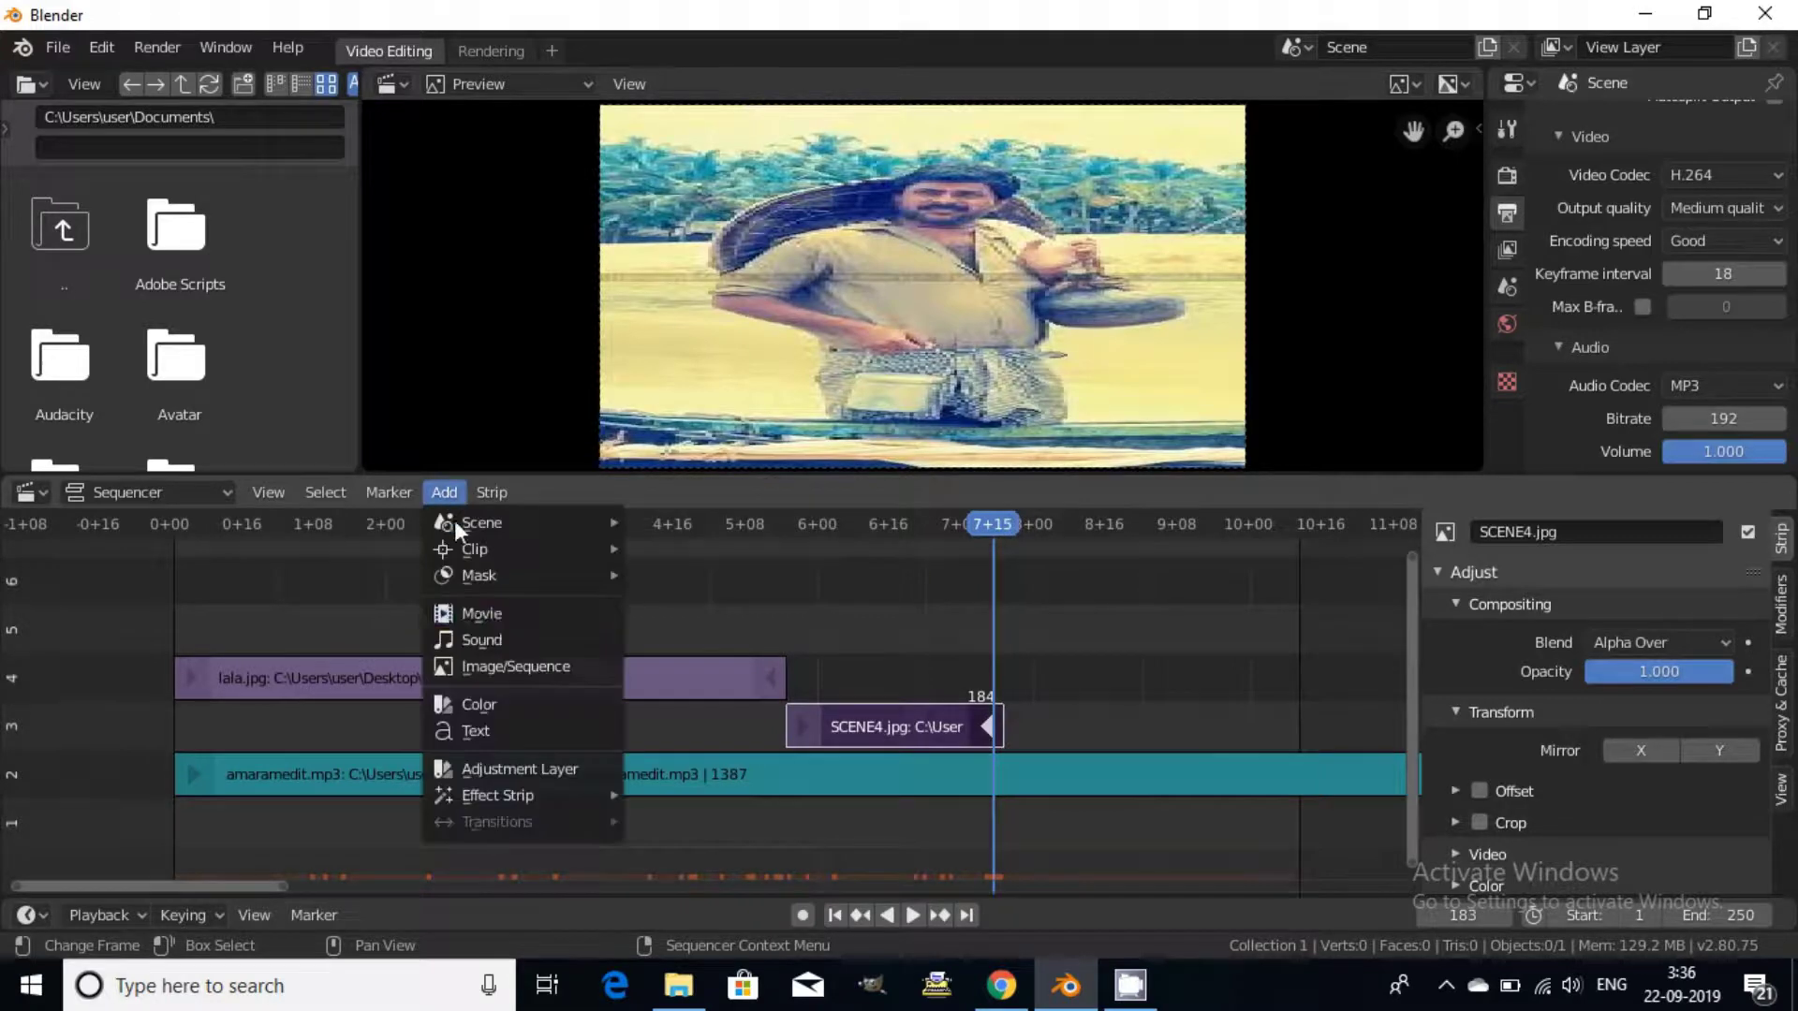
Add SCN1.jpg as an image strip on channel 5, running from frame 183 to 251.
click(498, 671)
click(421, 256)
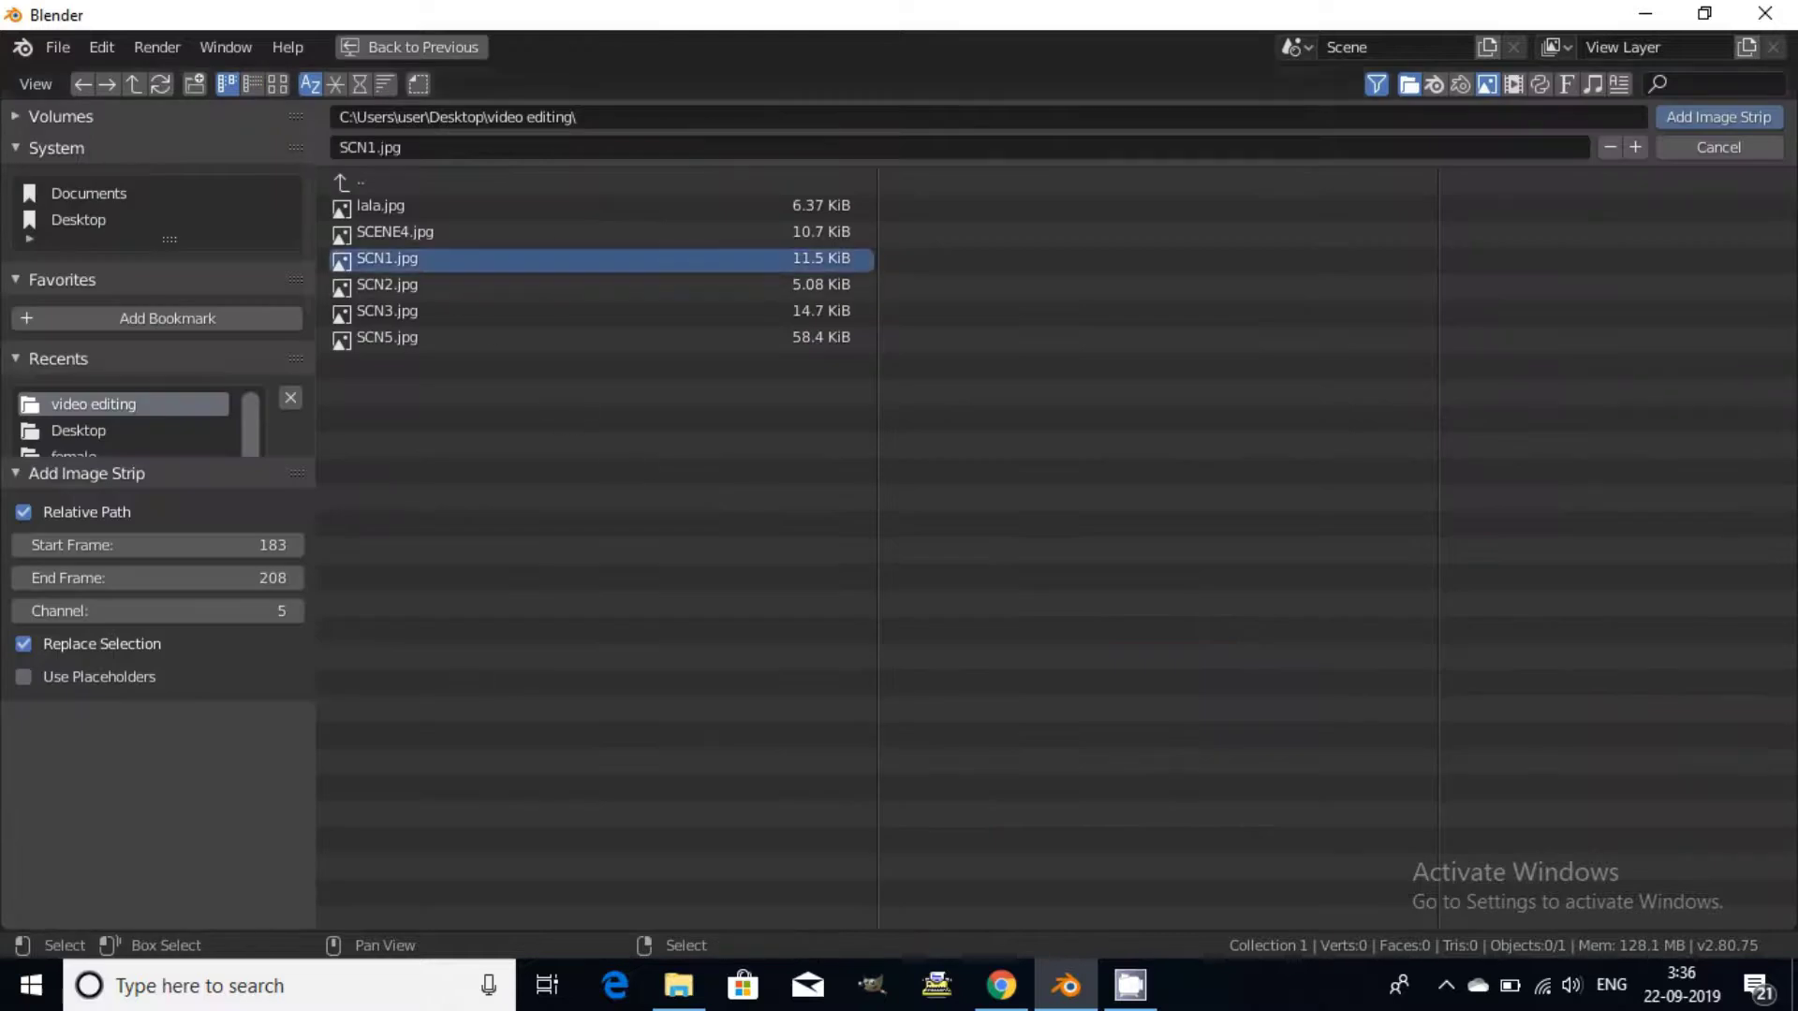
click(1695, 116)
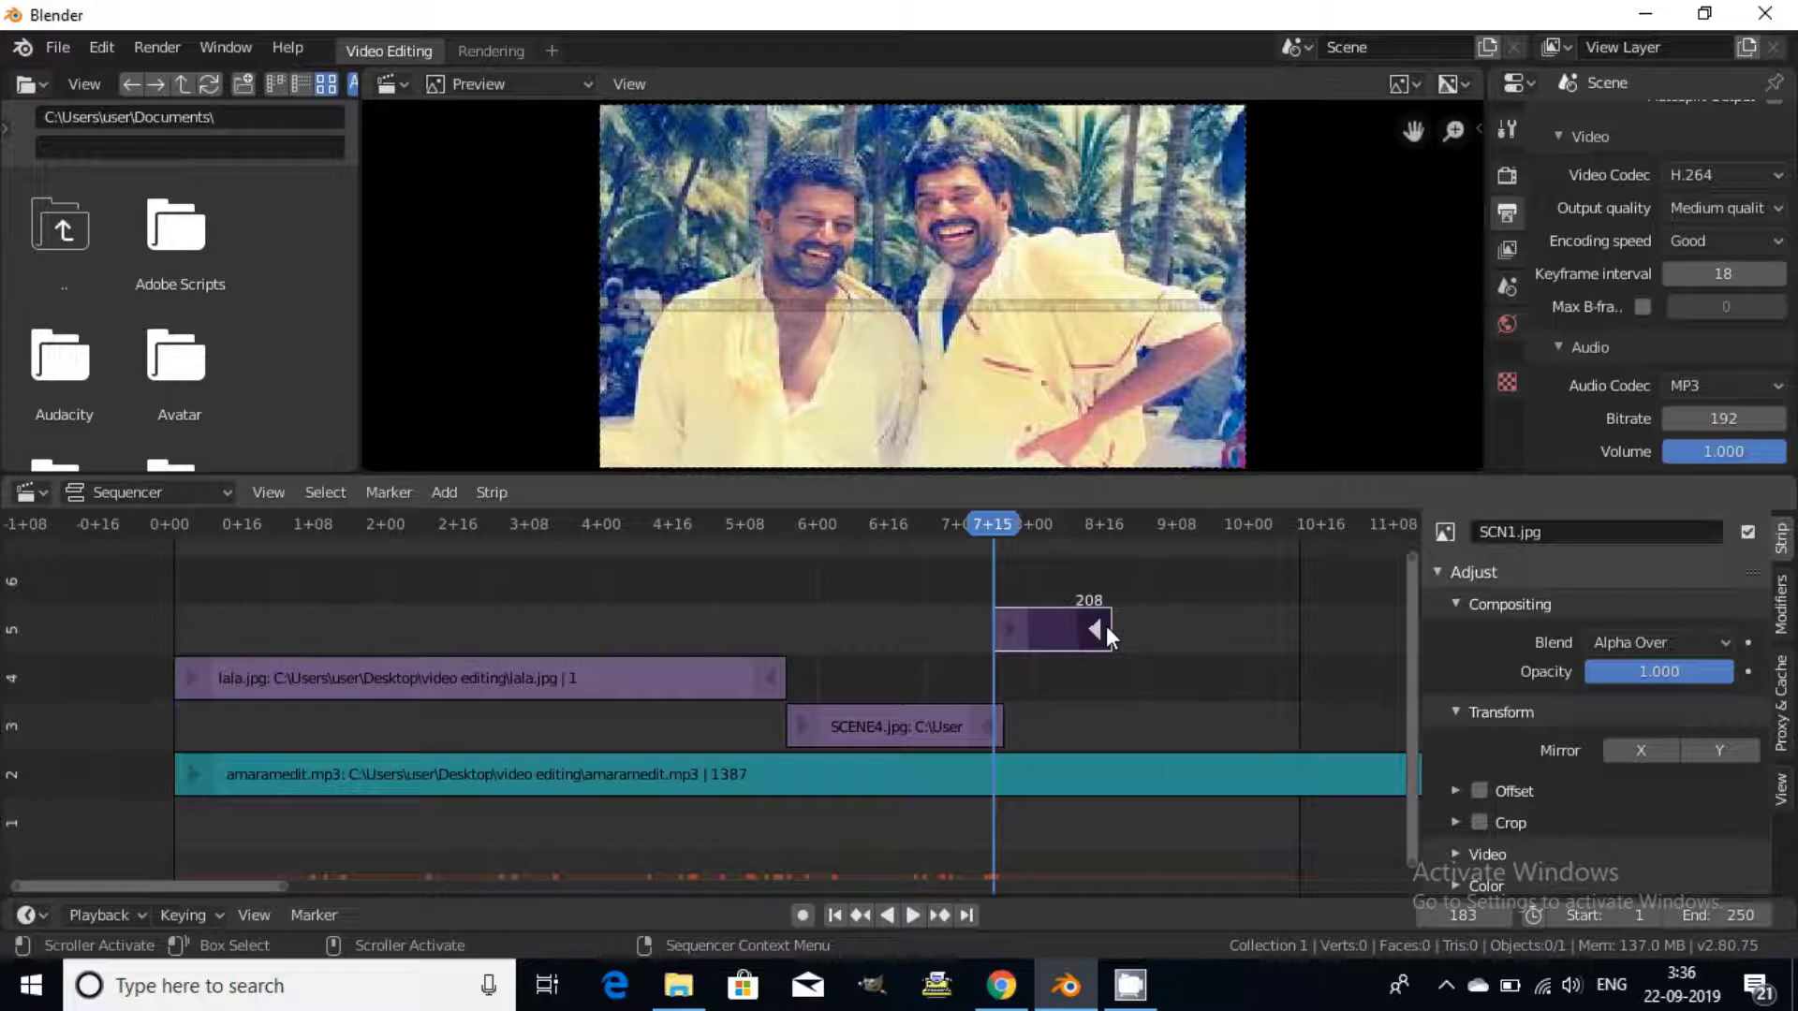
drag(1107, 635, 1298, 639)
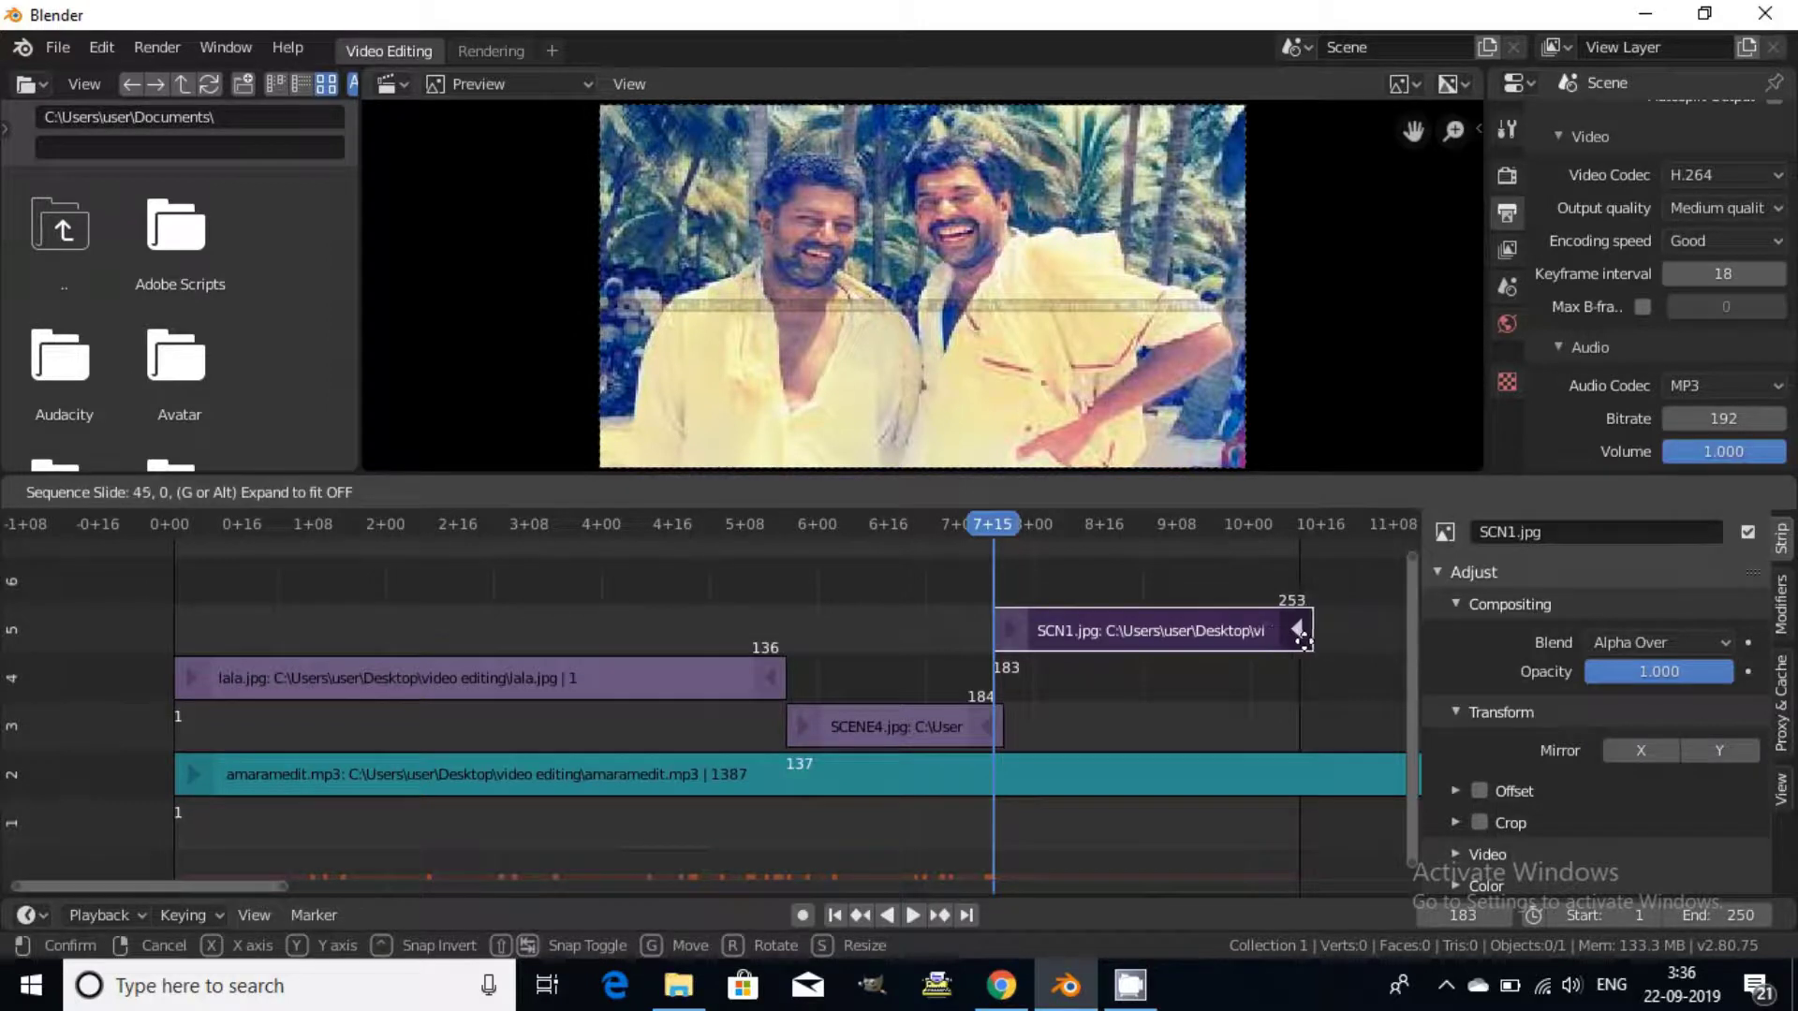
drag(1298, 639, 1297, 637)
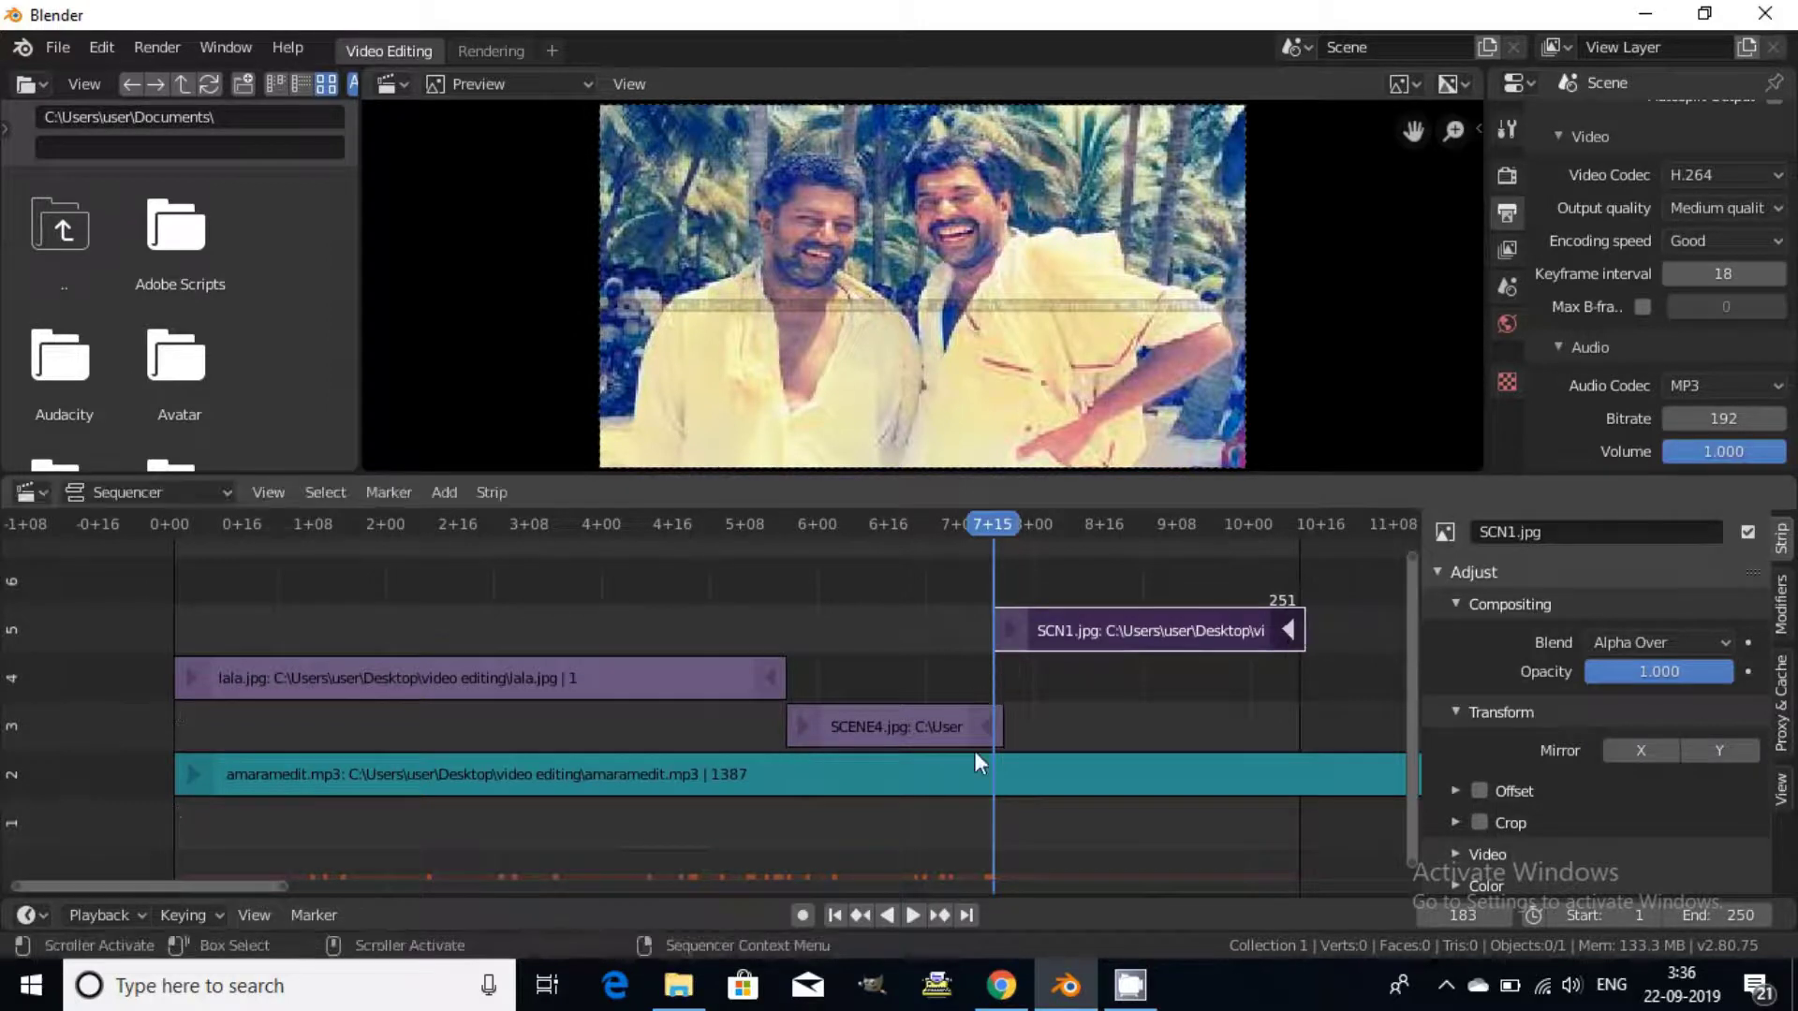
click(1640, 17)
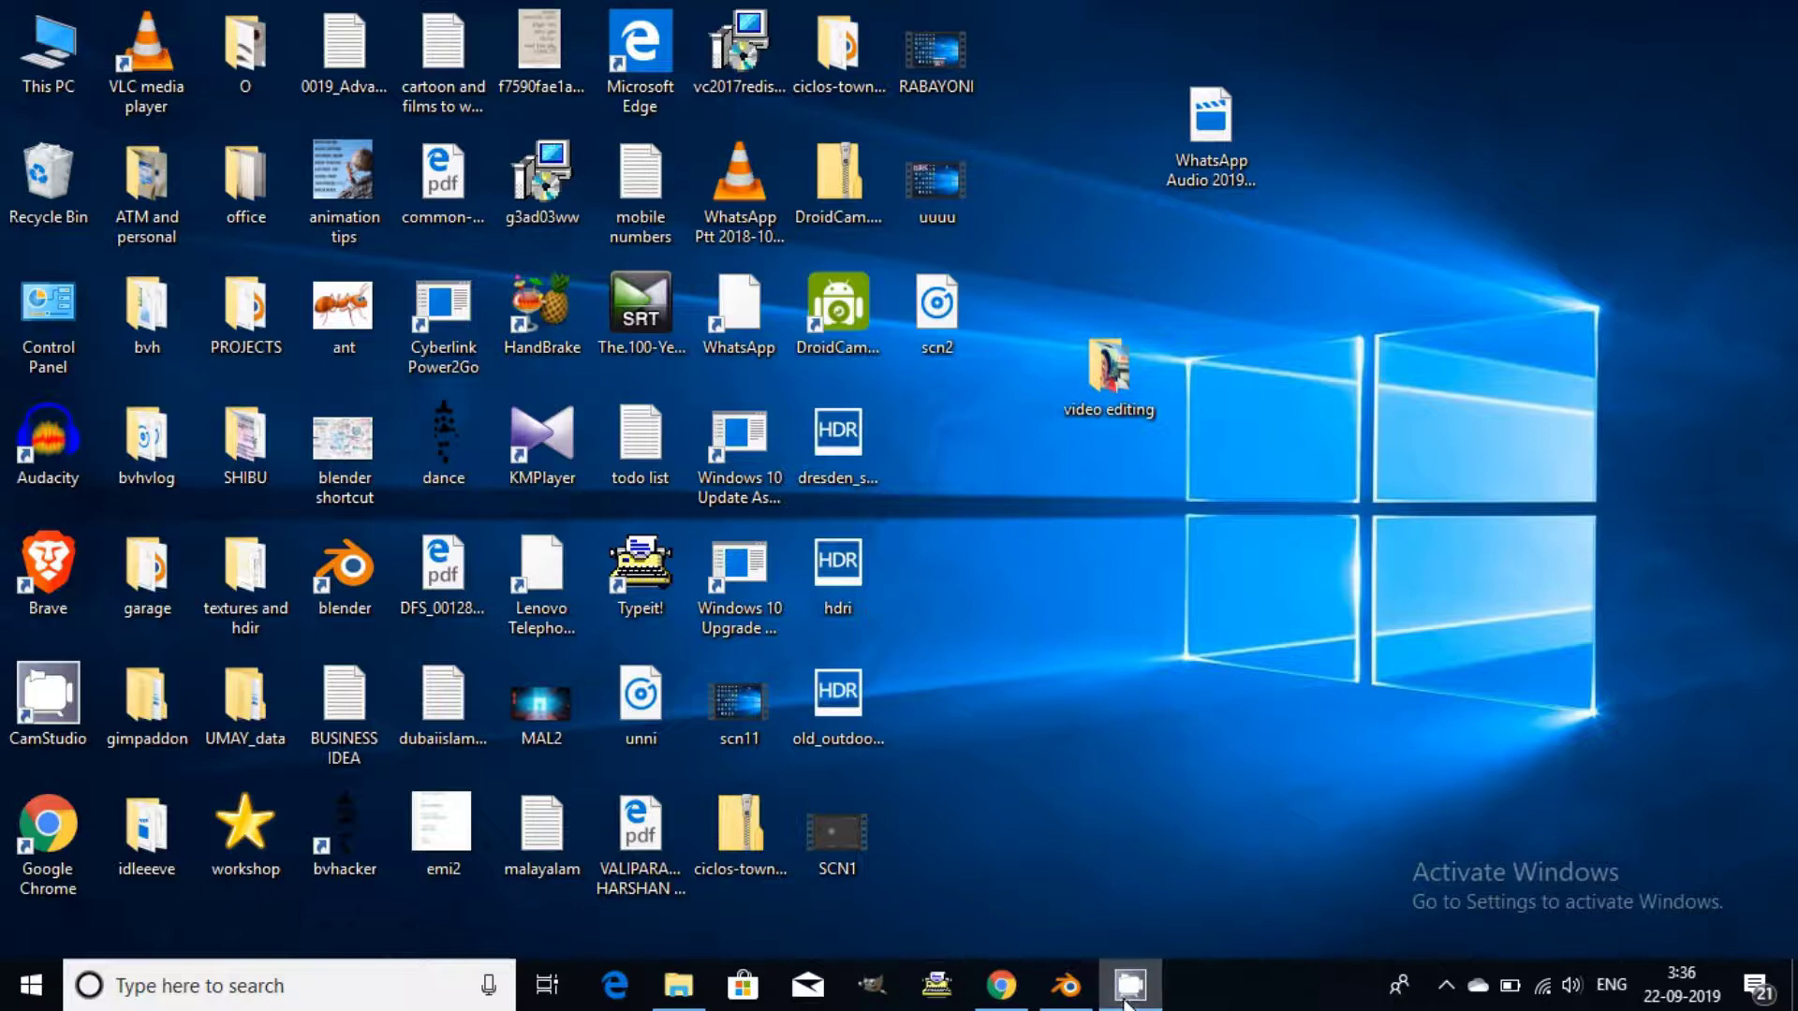
click(1445, 985)
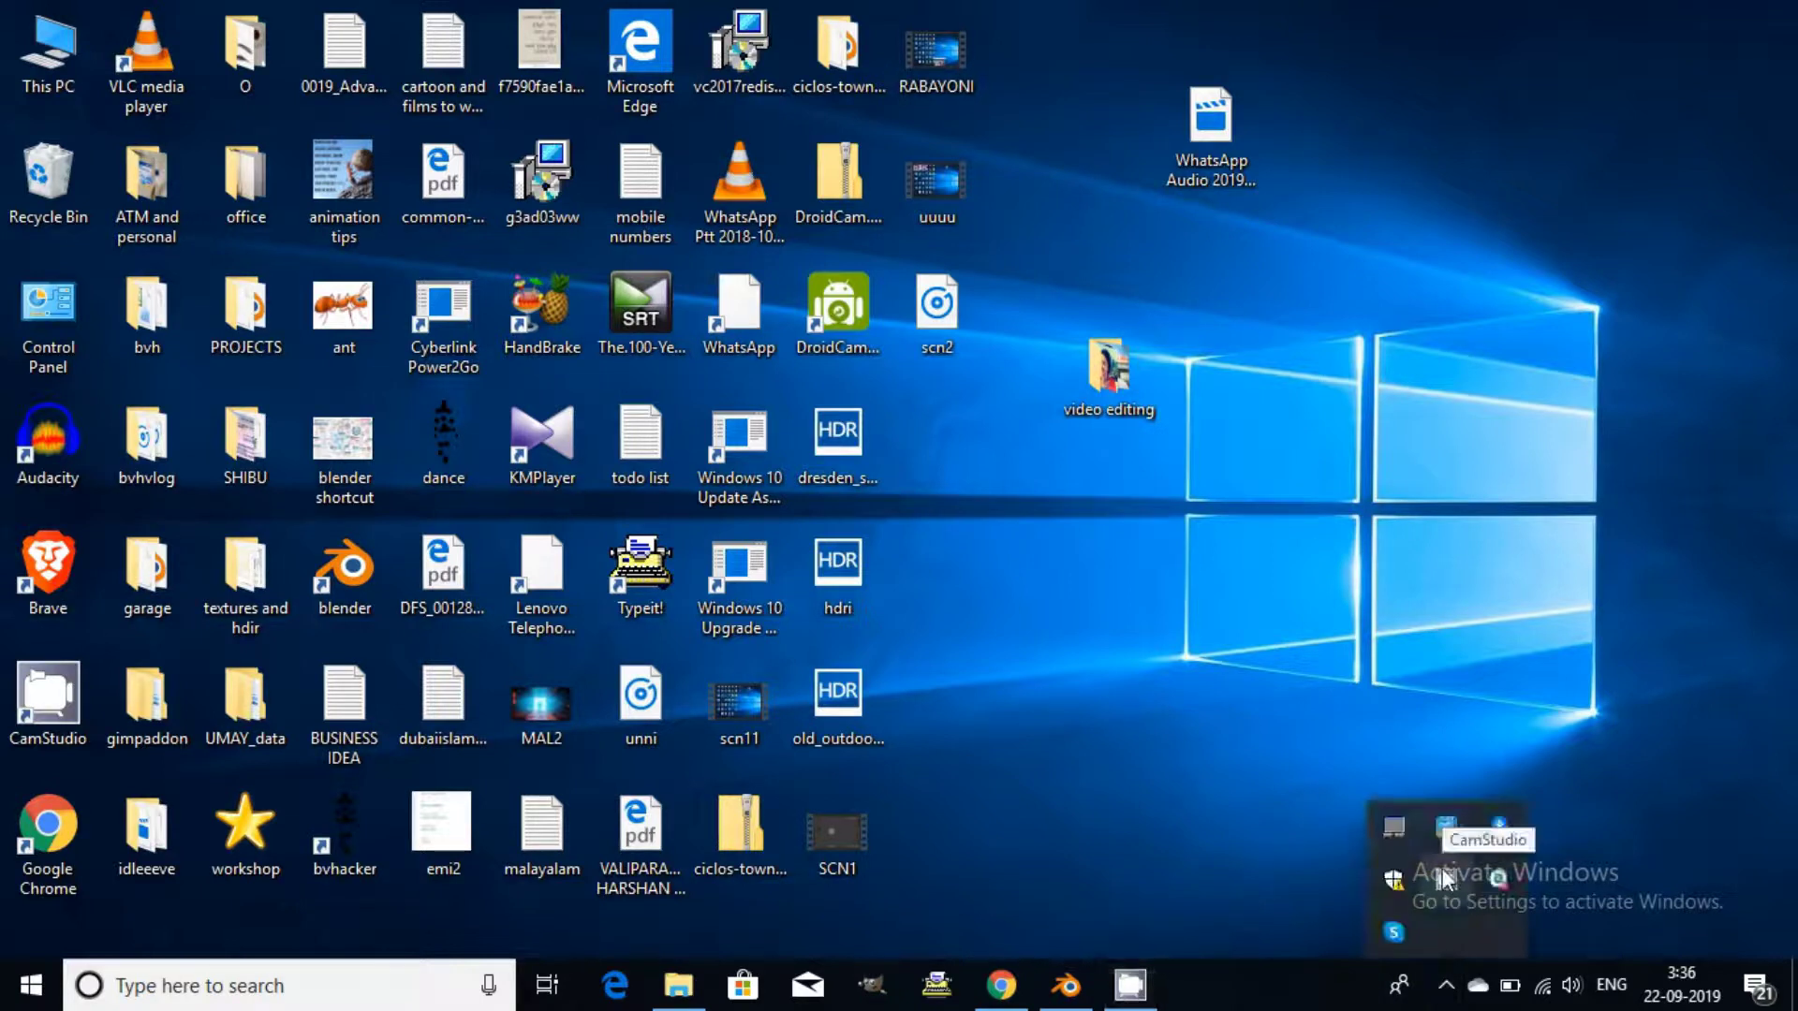
click(1444, 879)
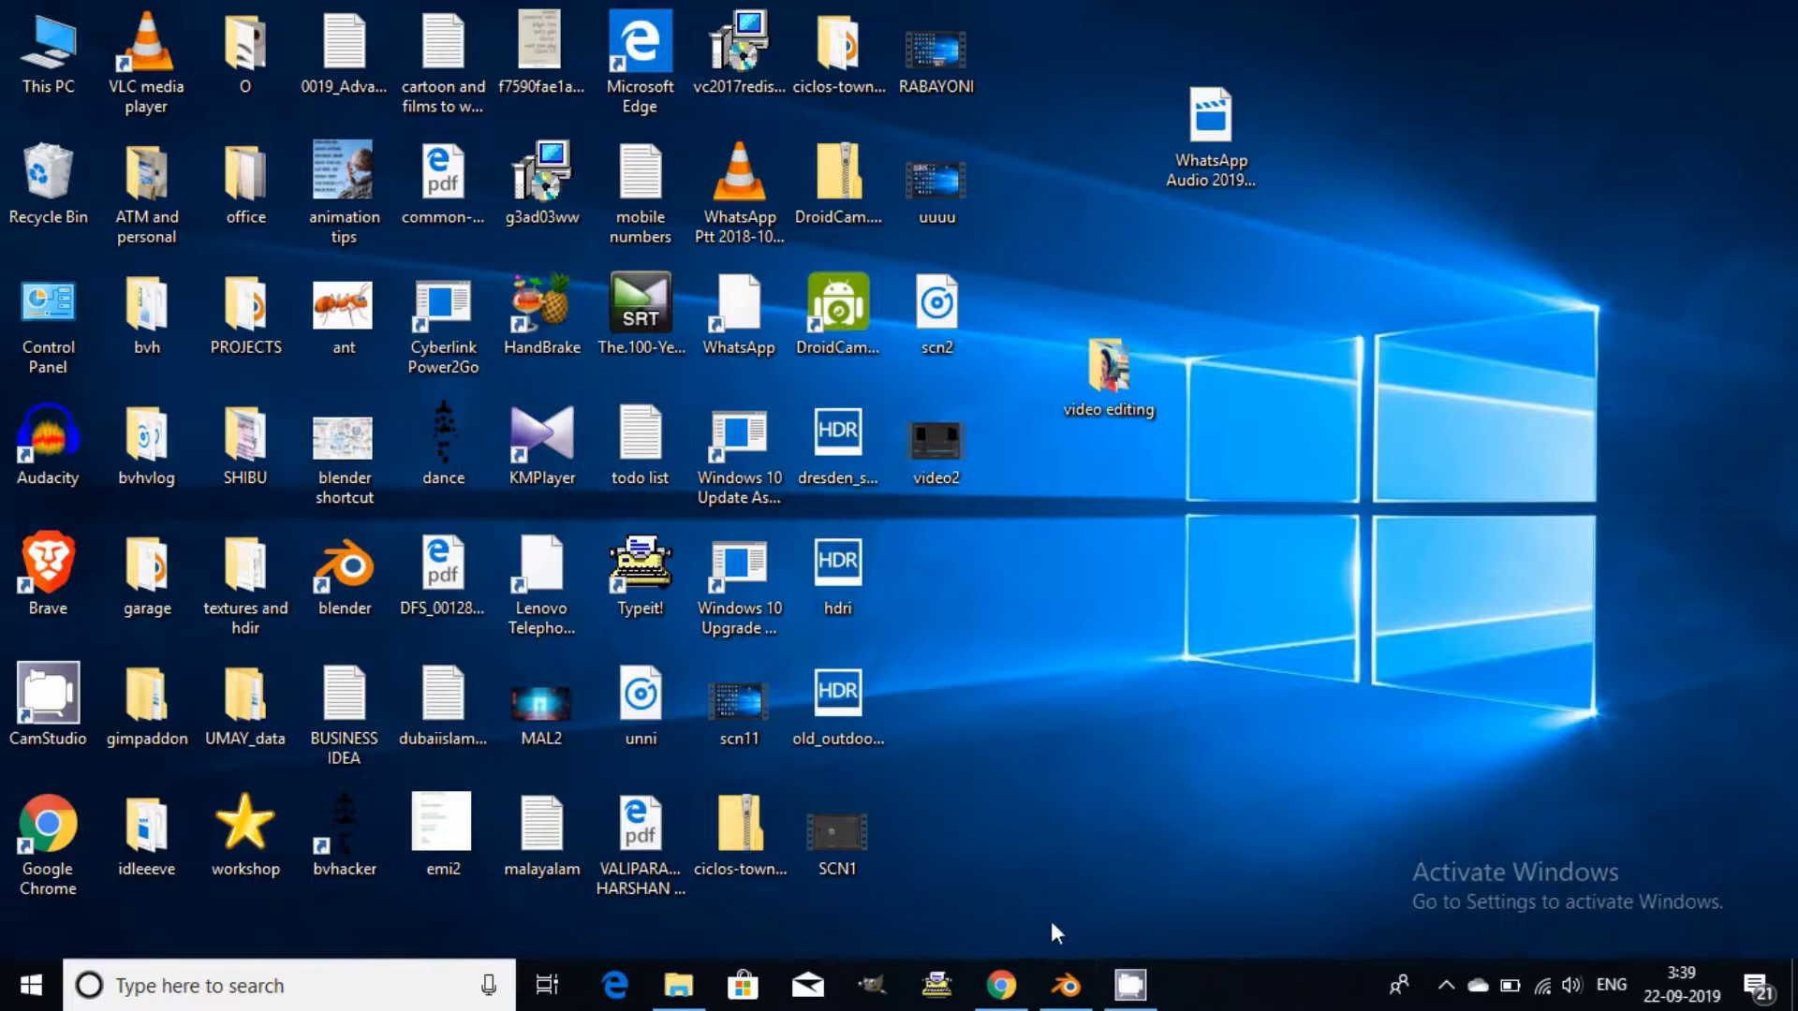
click(1065, 988)
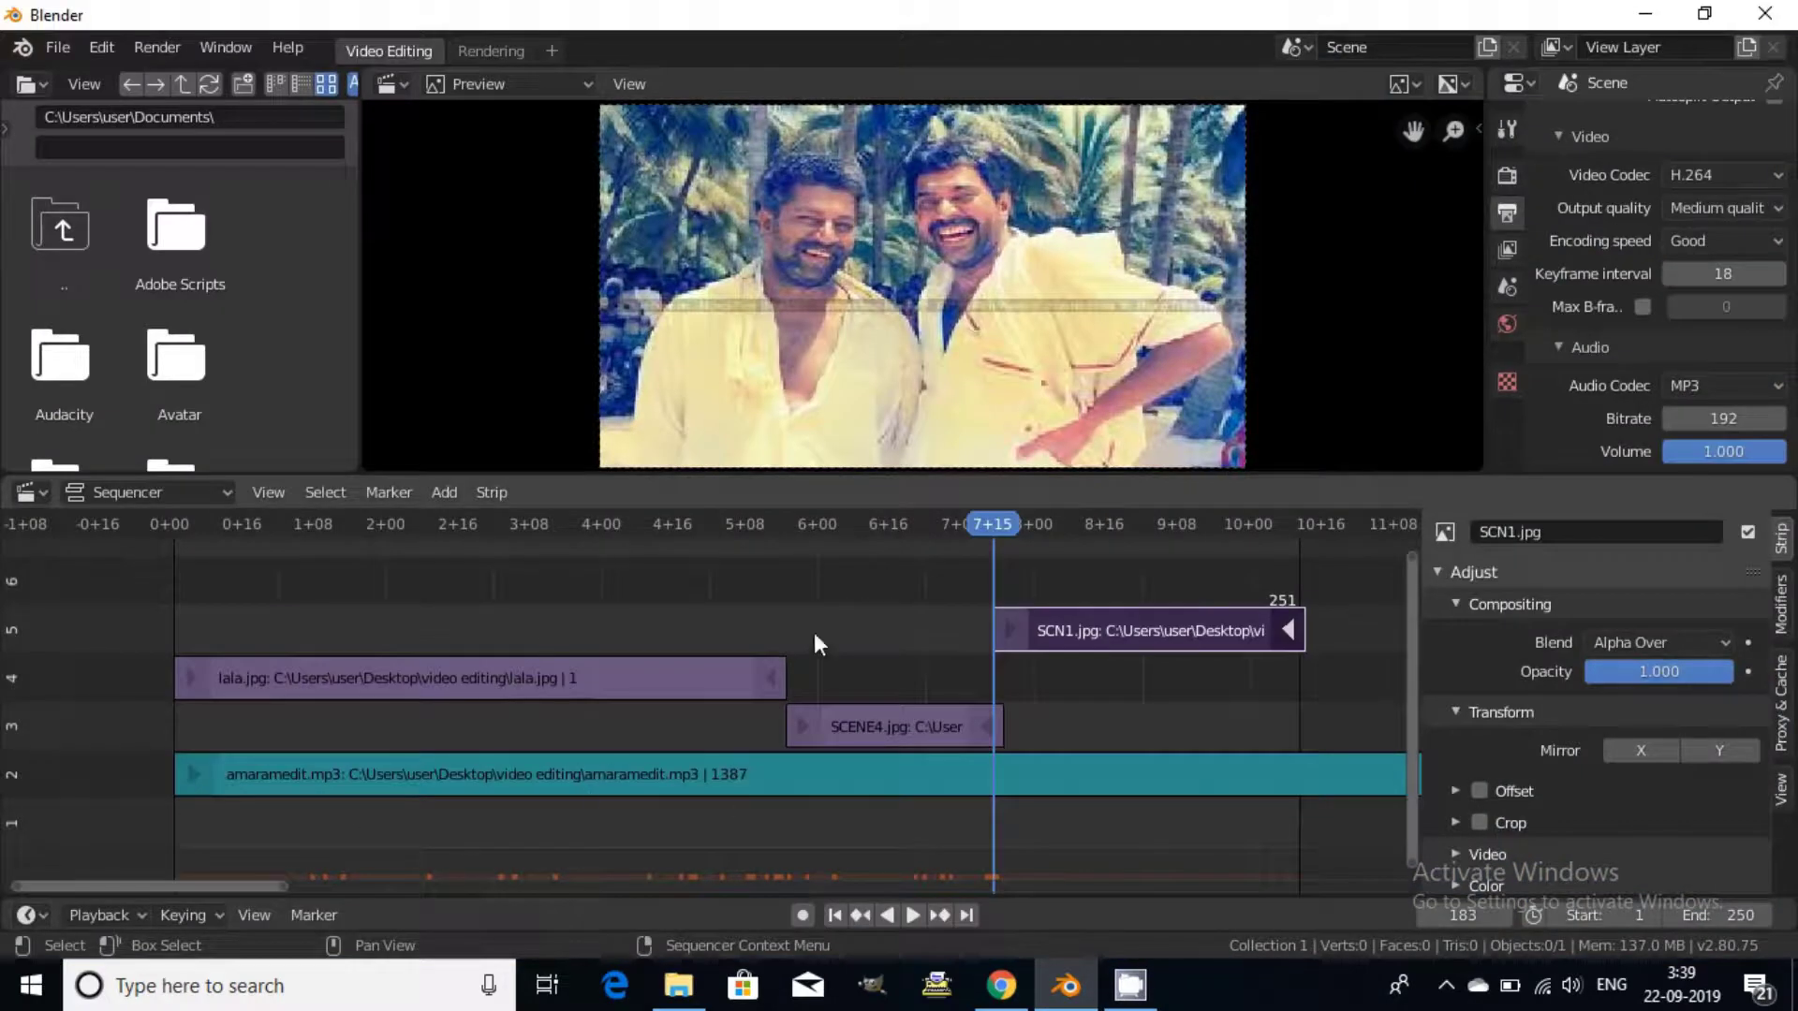
mouse_move(967, 523)
mouse_down()
mouse_move(599, 552)
mouse_move(503, 676)
mouse_up()
click(503, 676)
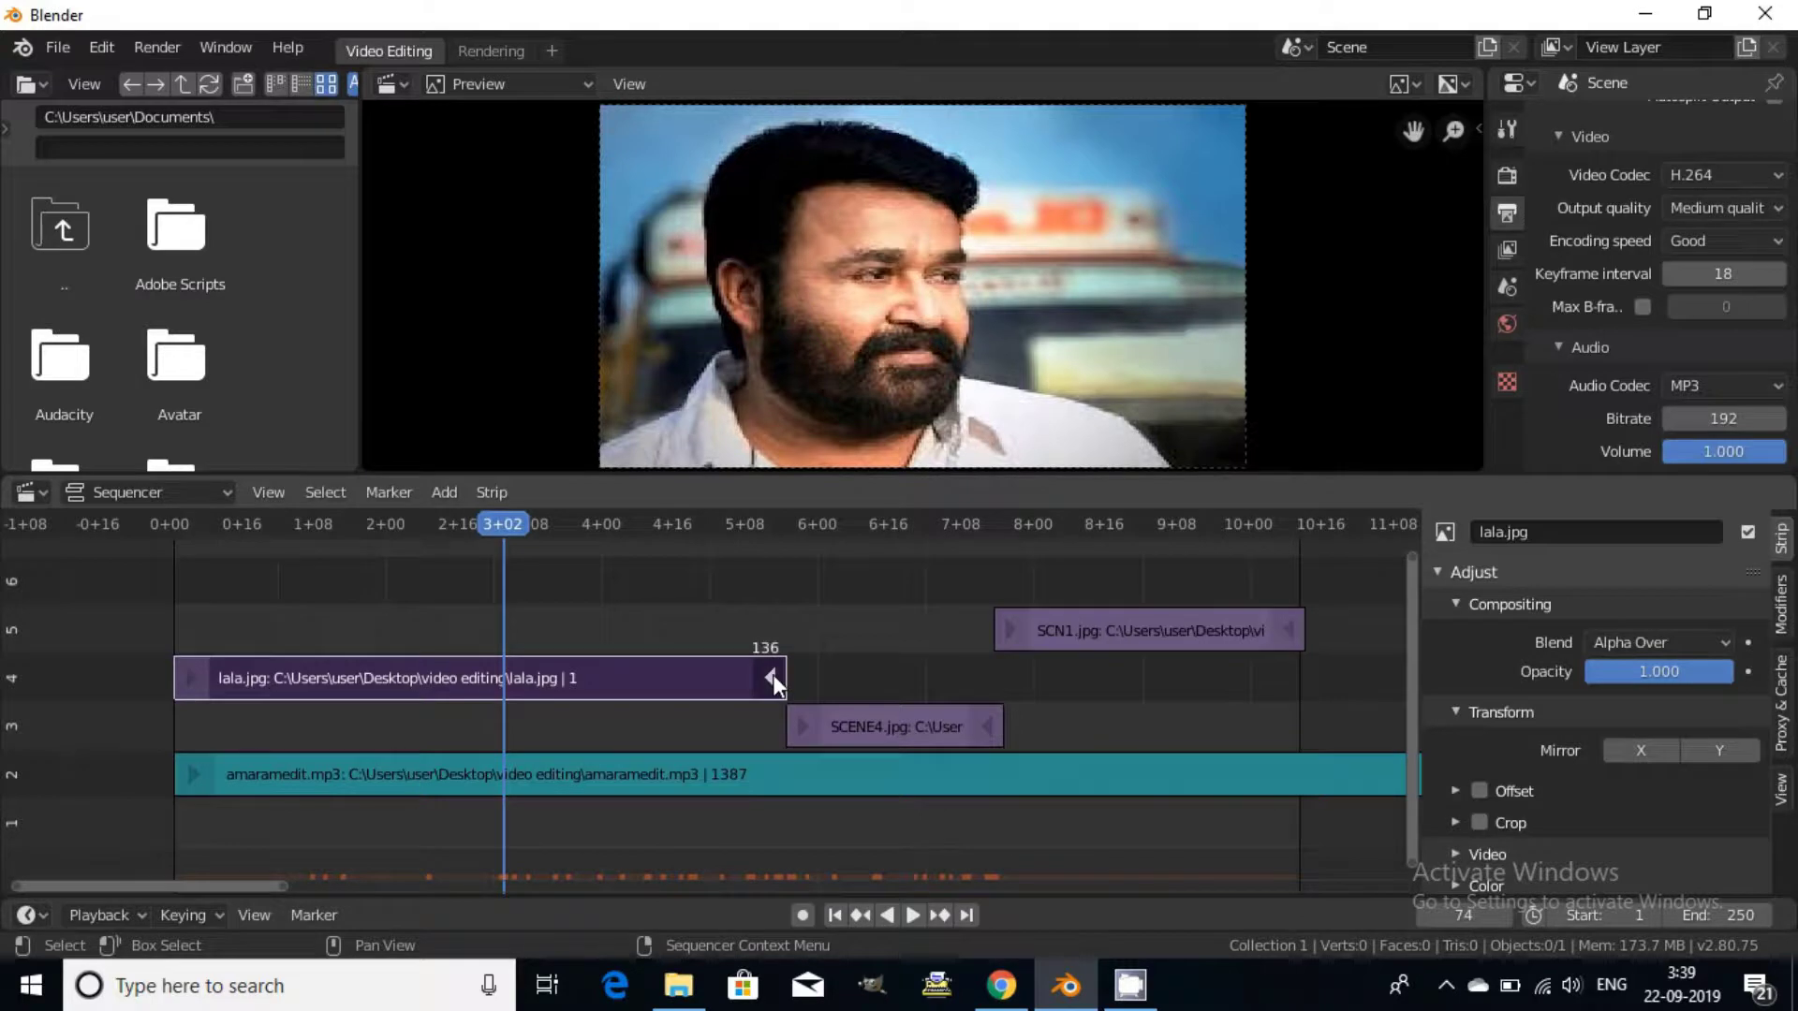
drag(773, 674, 749, 696)
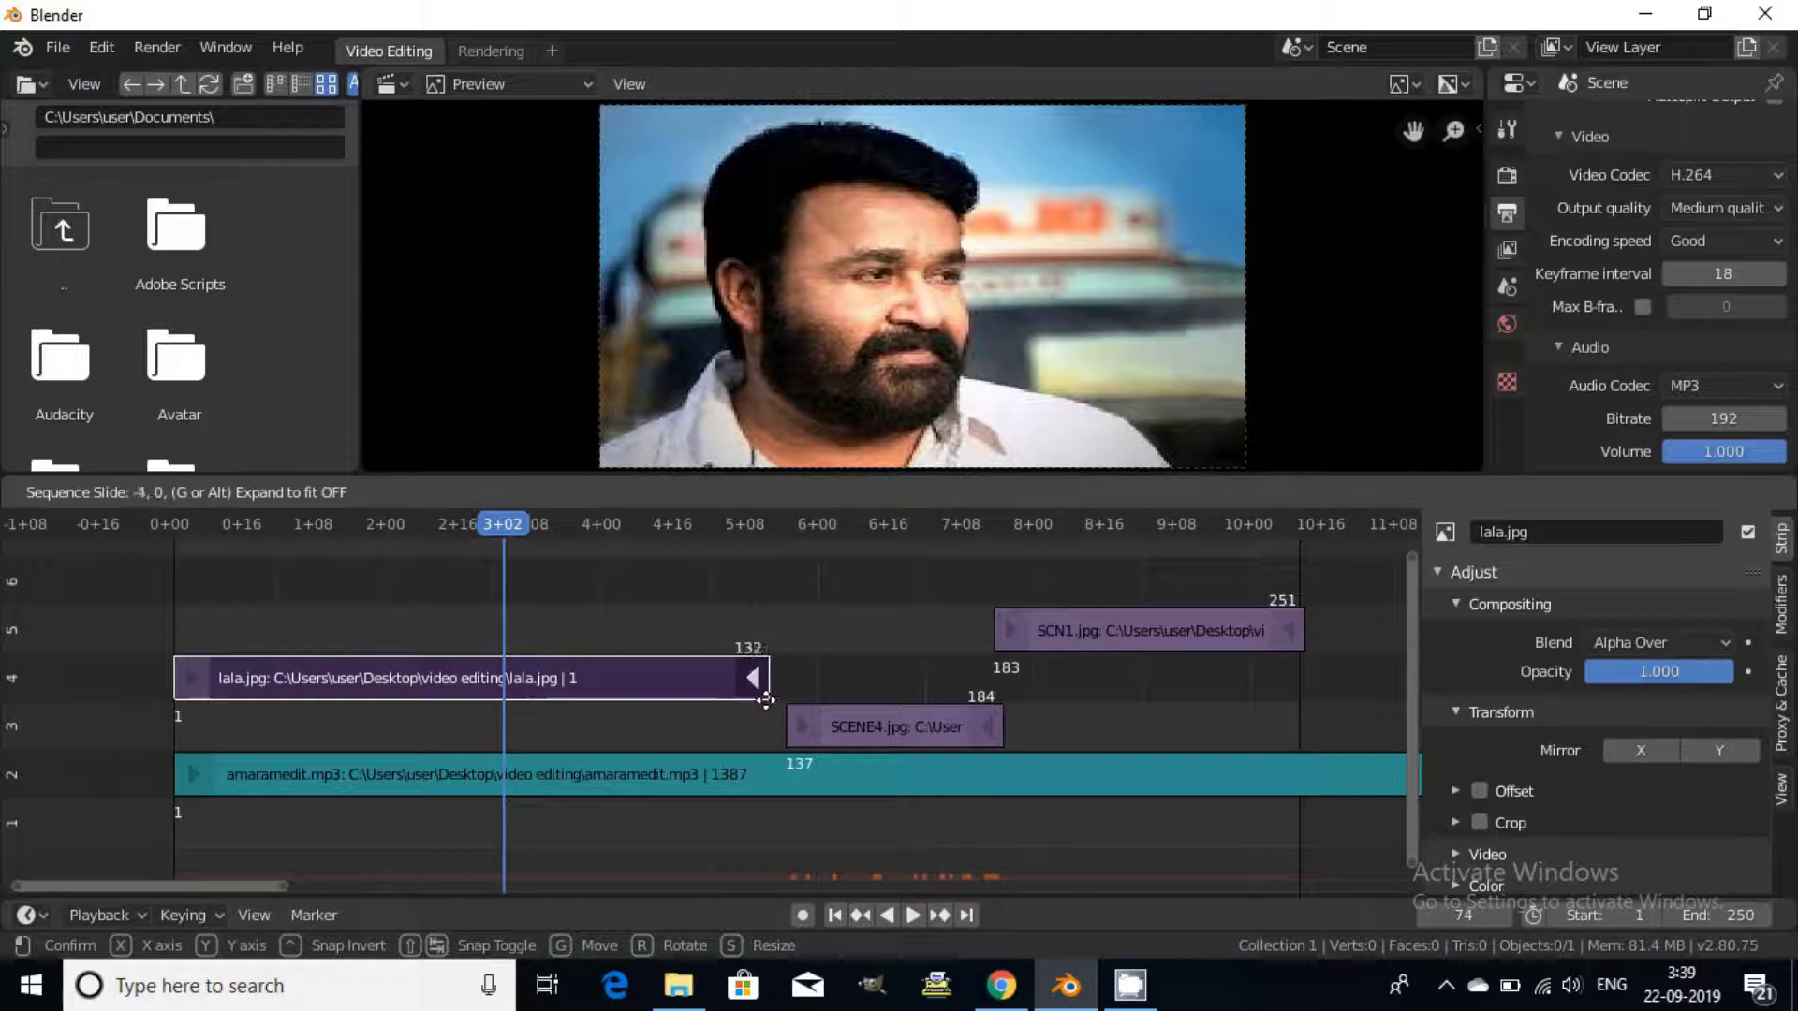
drag(749, 696, 783, 704)
click(889, 735)
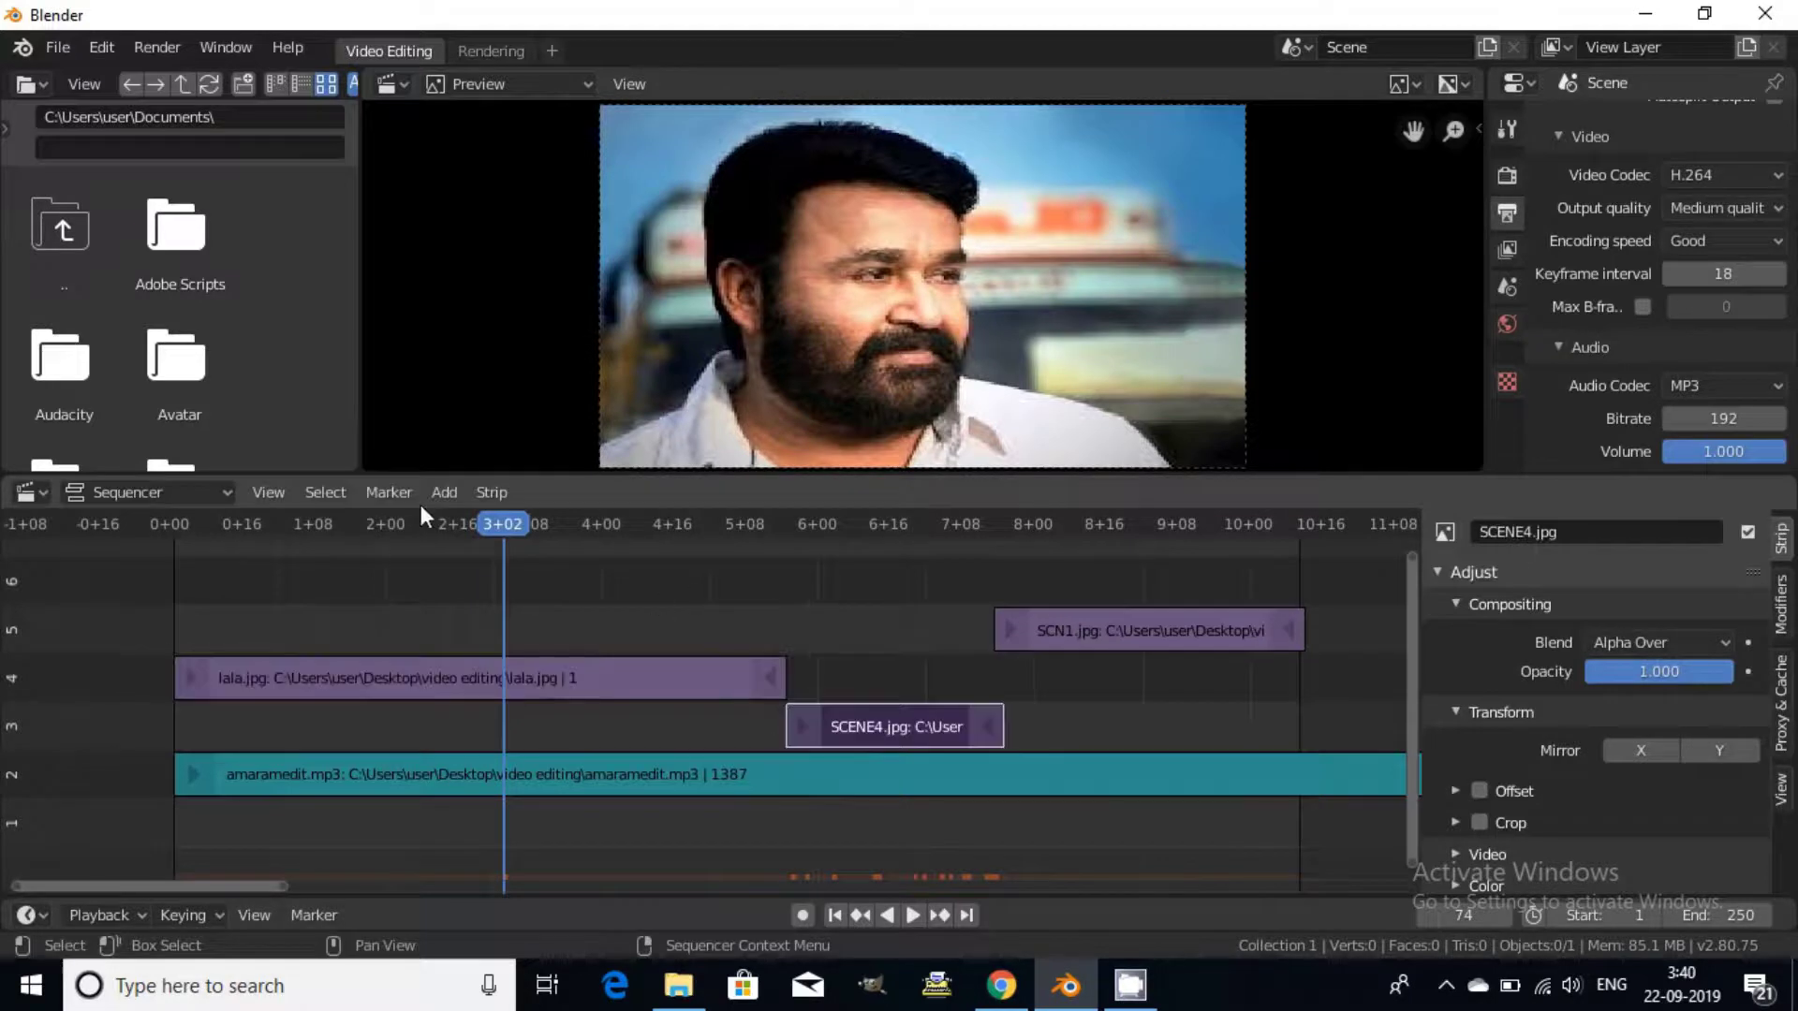
click(442, 494)
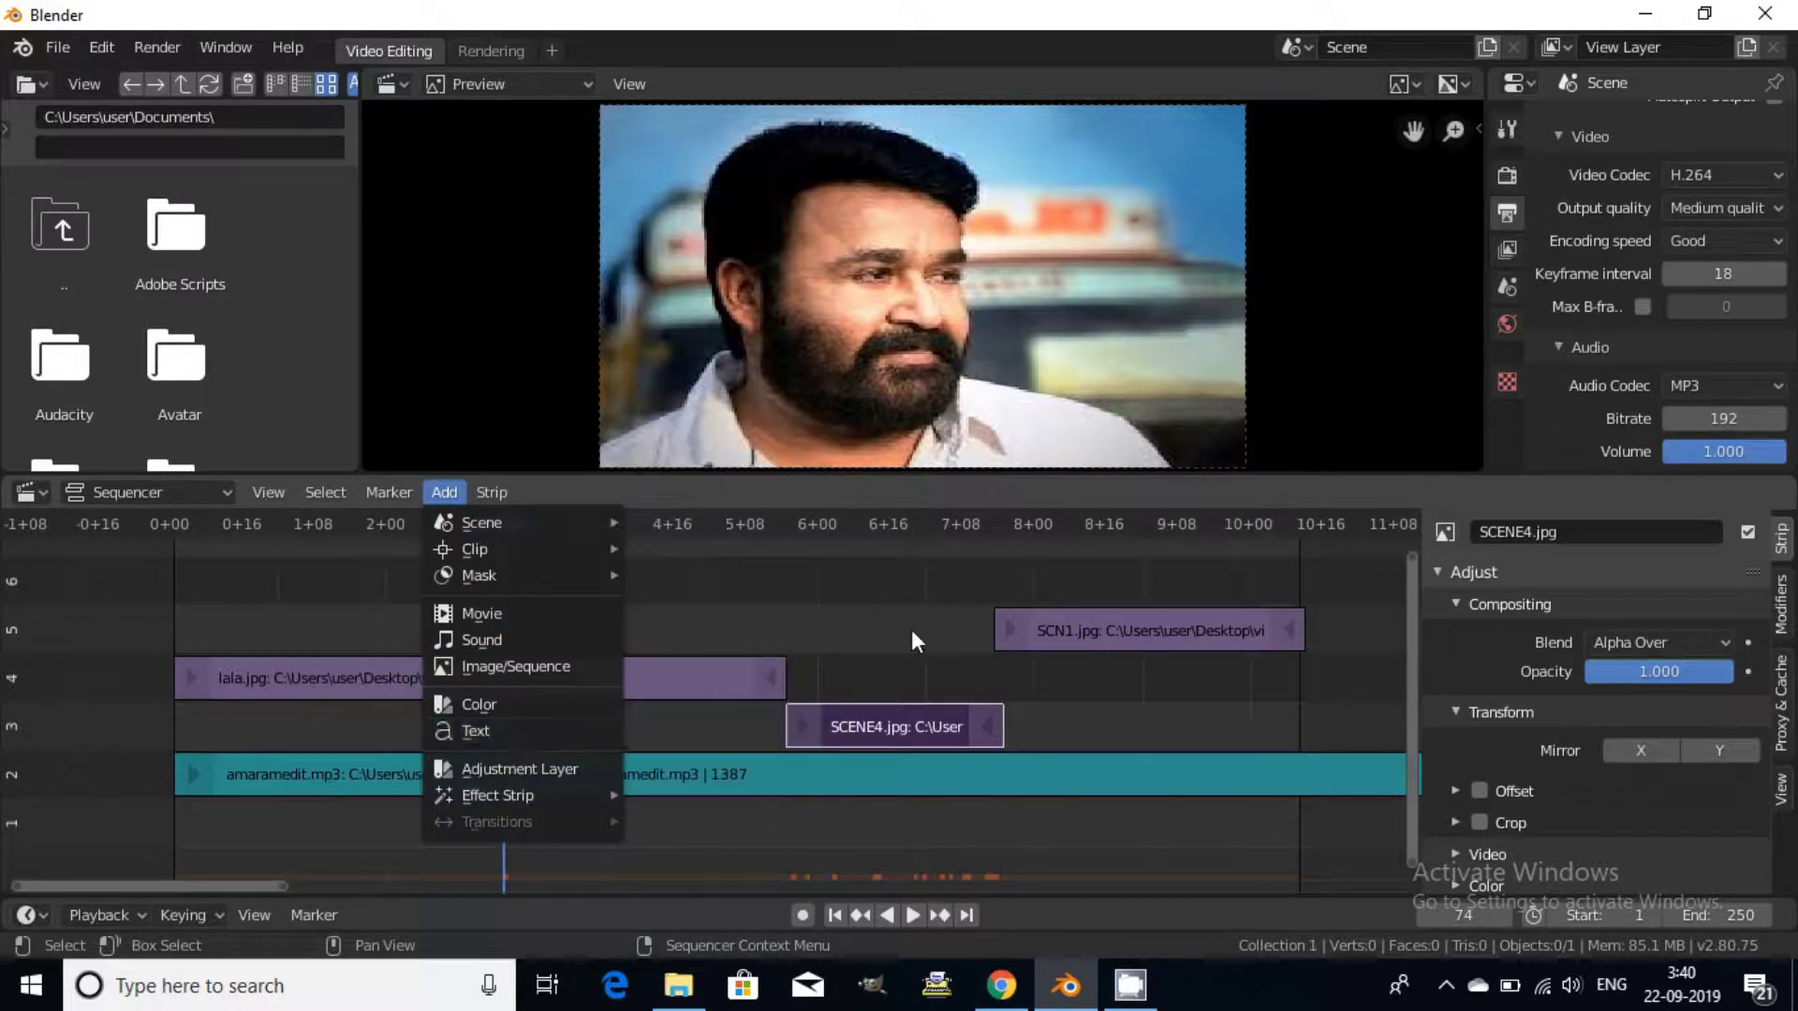
click(1126, 627)
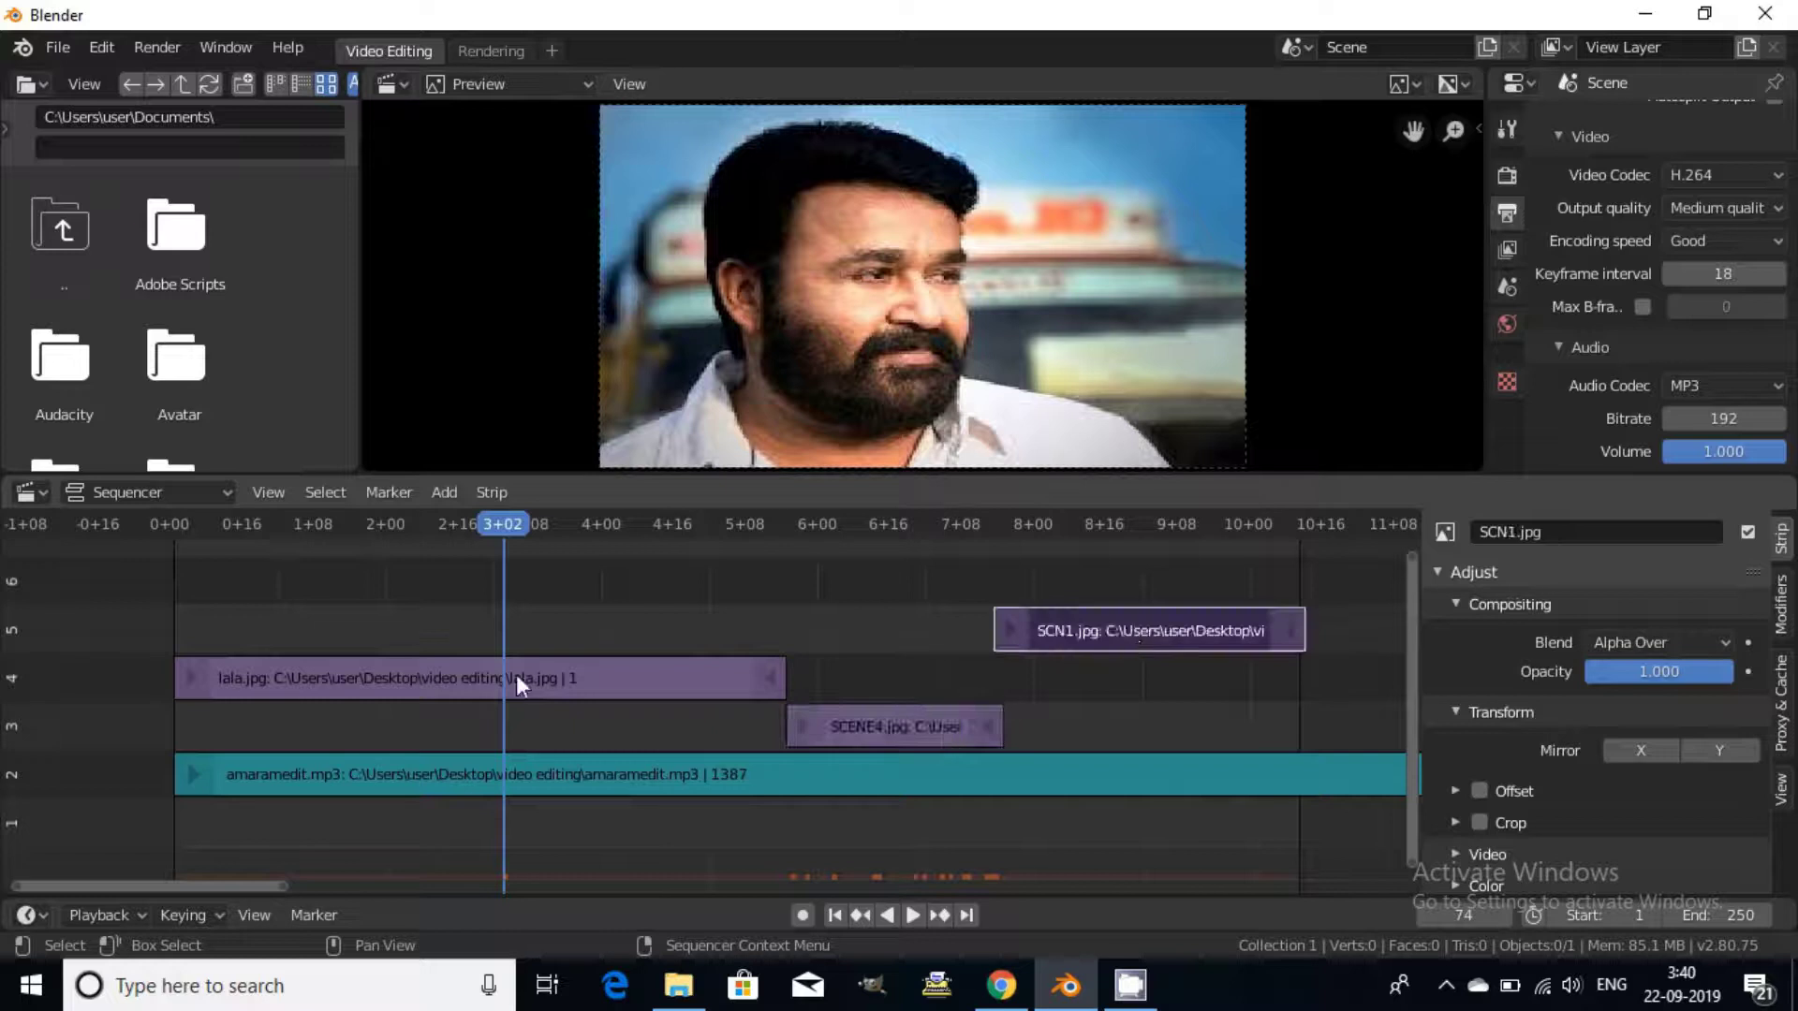
click(822, 720)
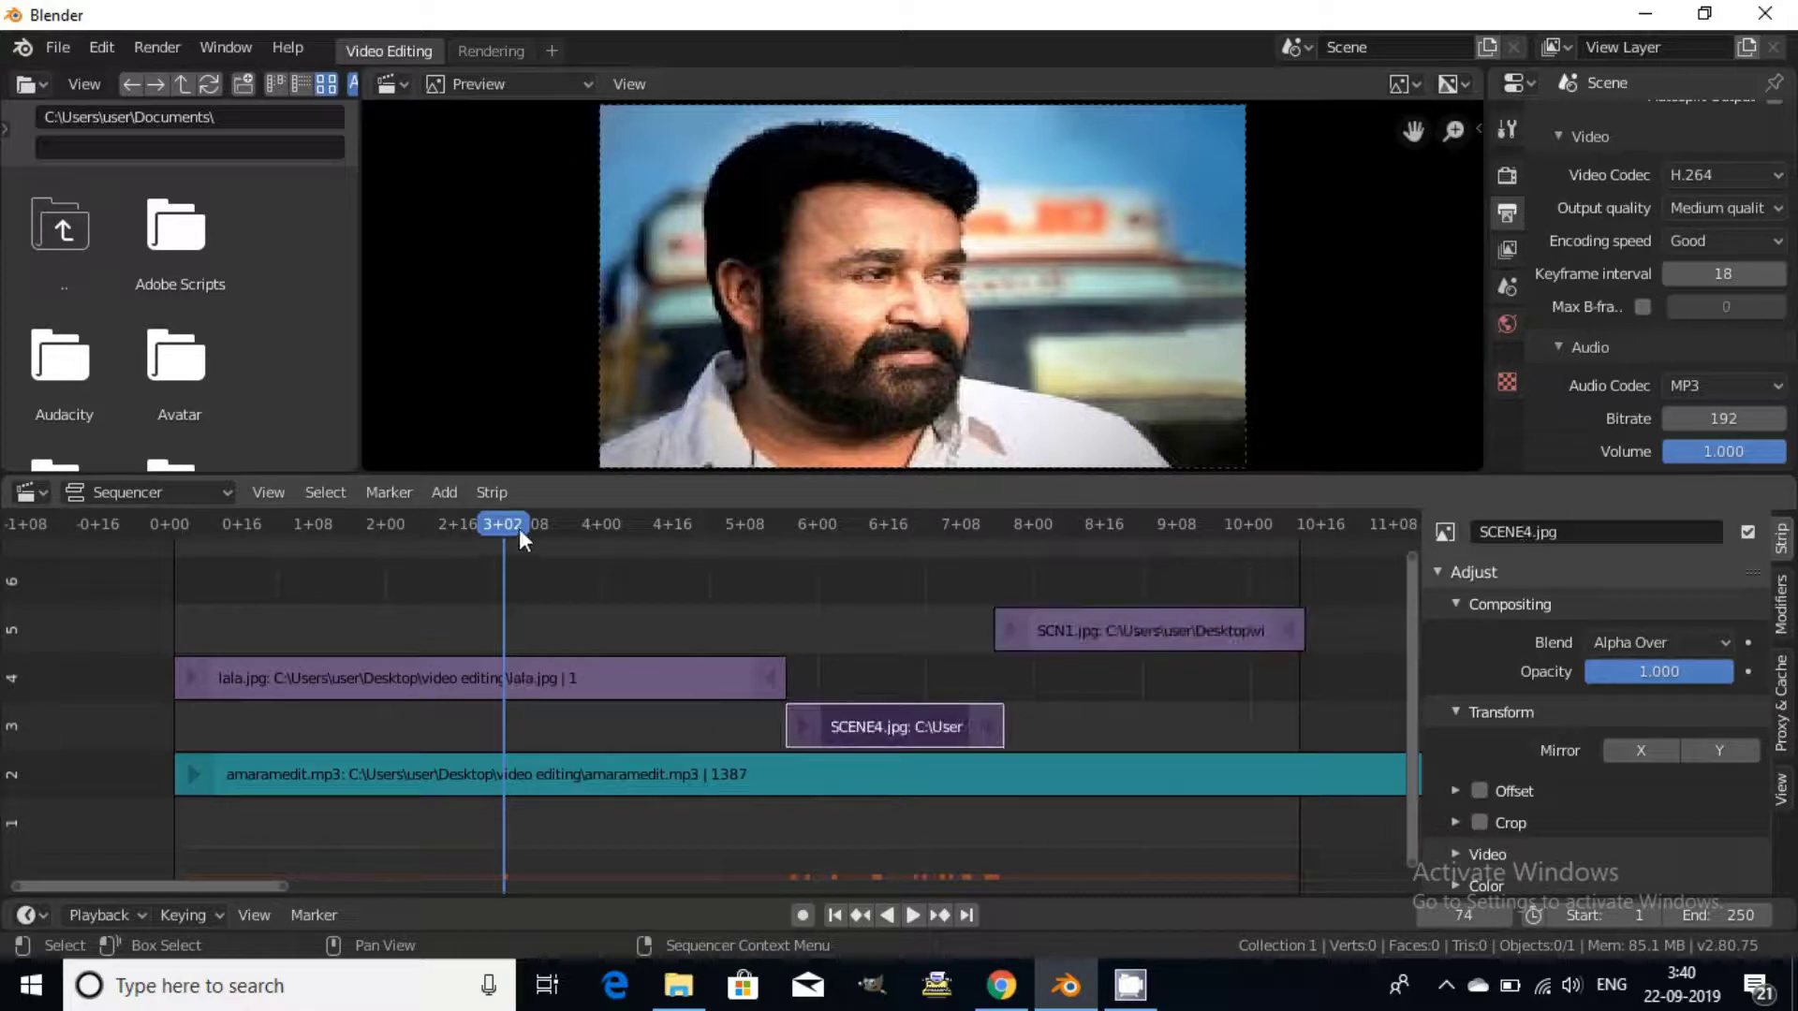
mouse_move(519, 528)
mouse_down()
mouse_move(1279, 591)
mouse_move(964, 625)
mouse_up()
key(Escape)
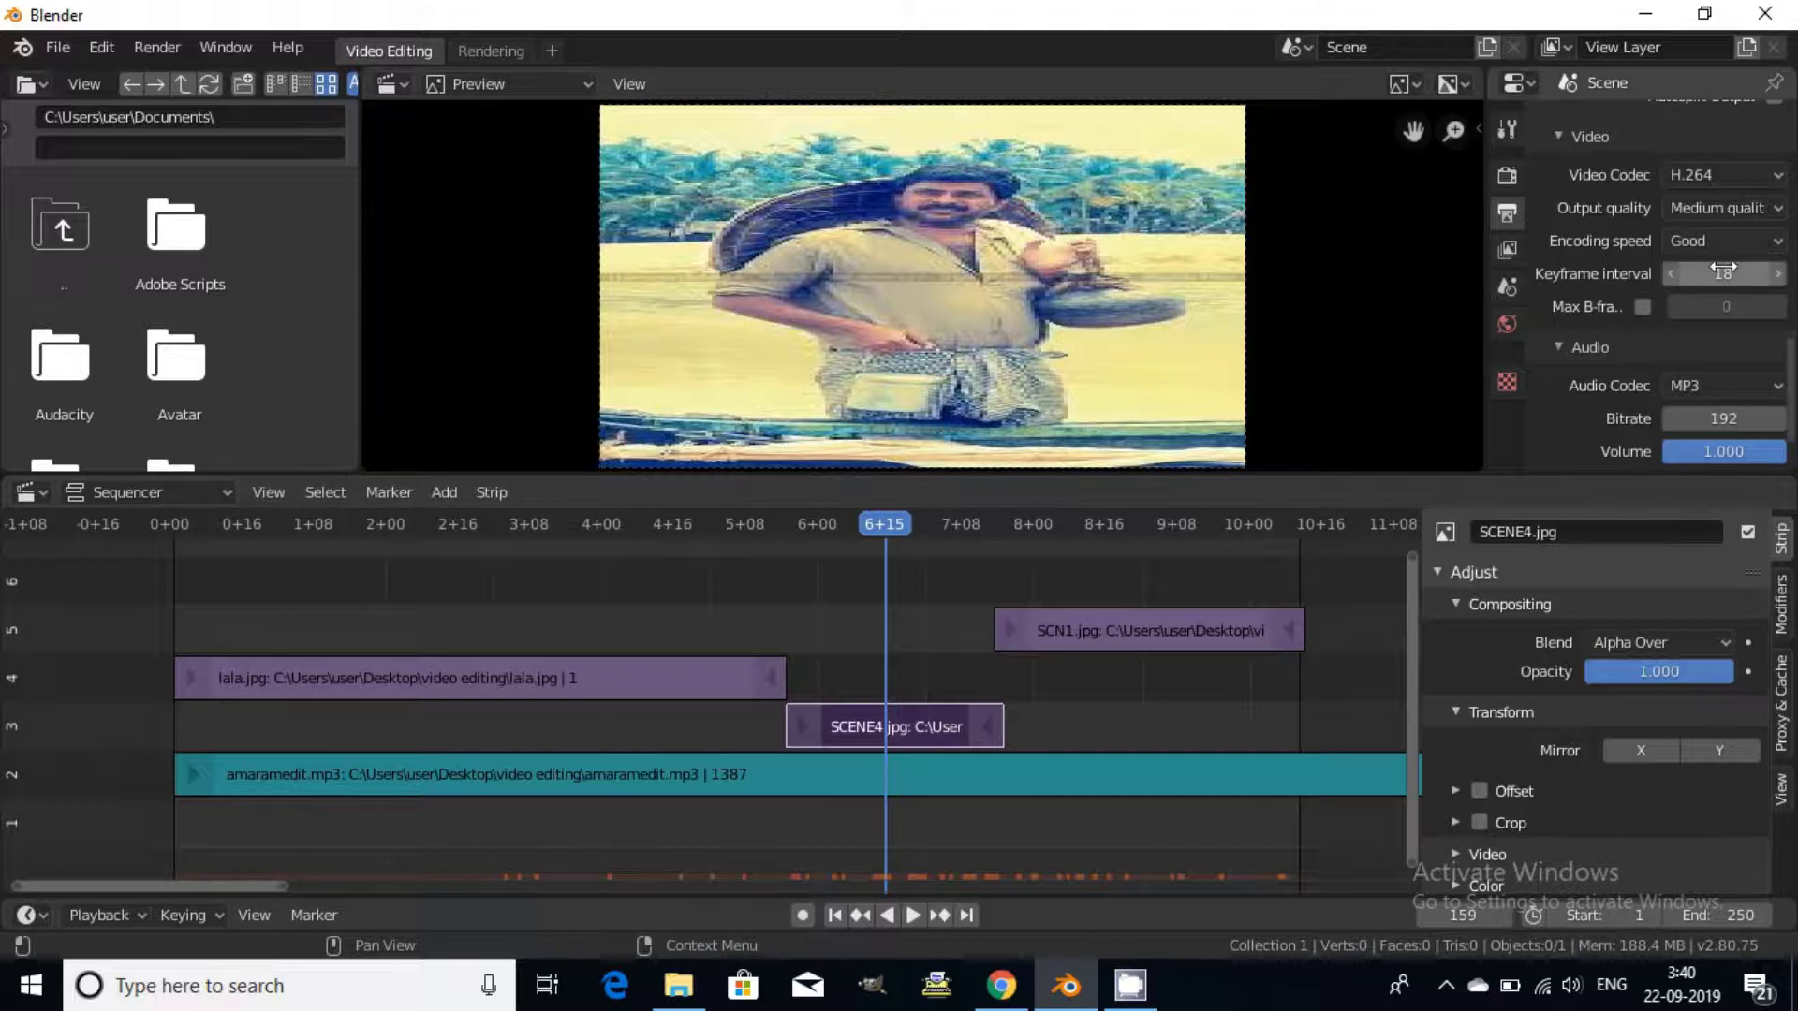
scroll(1726, 273, up, 5)
scroll(1727, 275, up, 5)
scroll(1726, 275, up, 5)
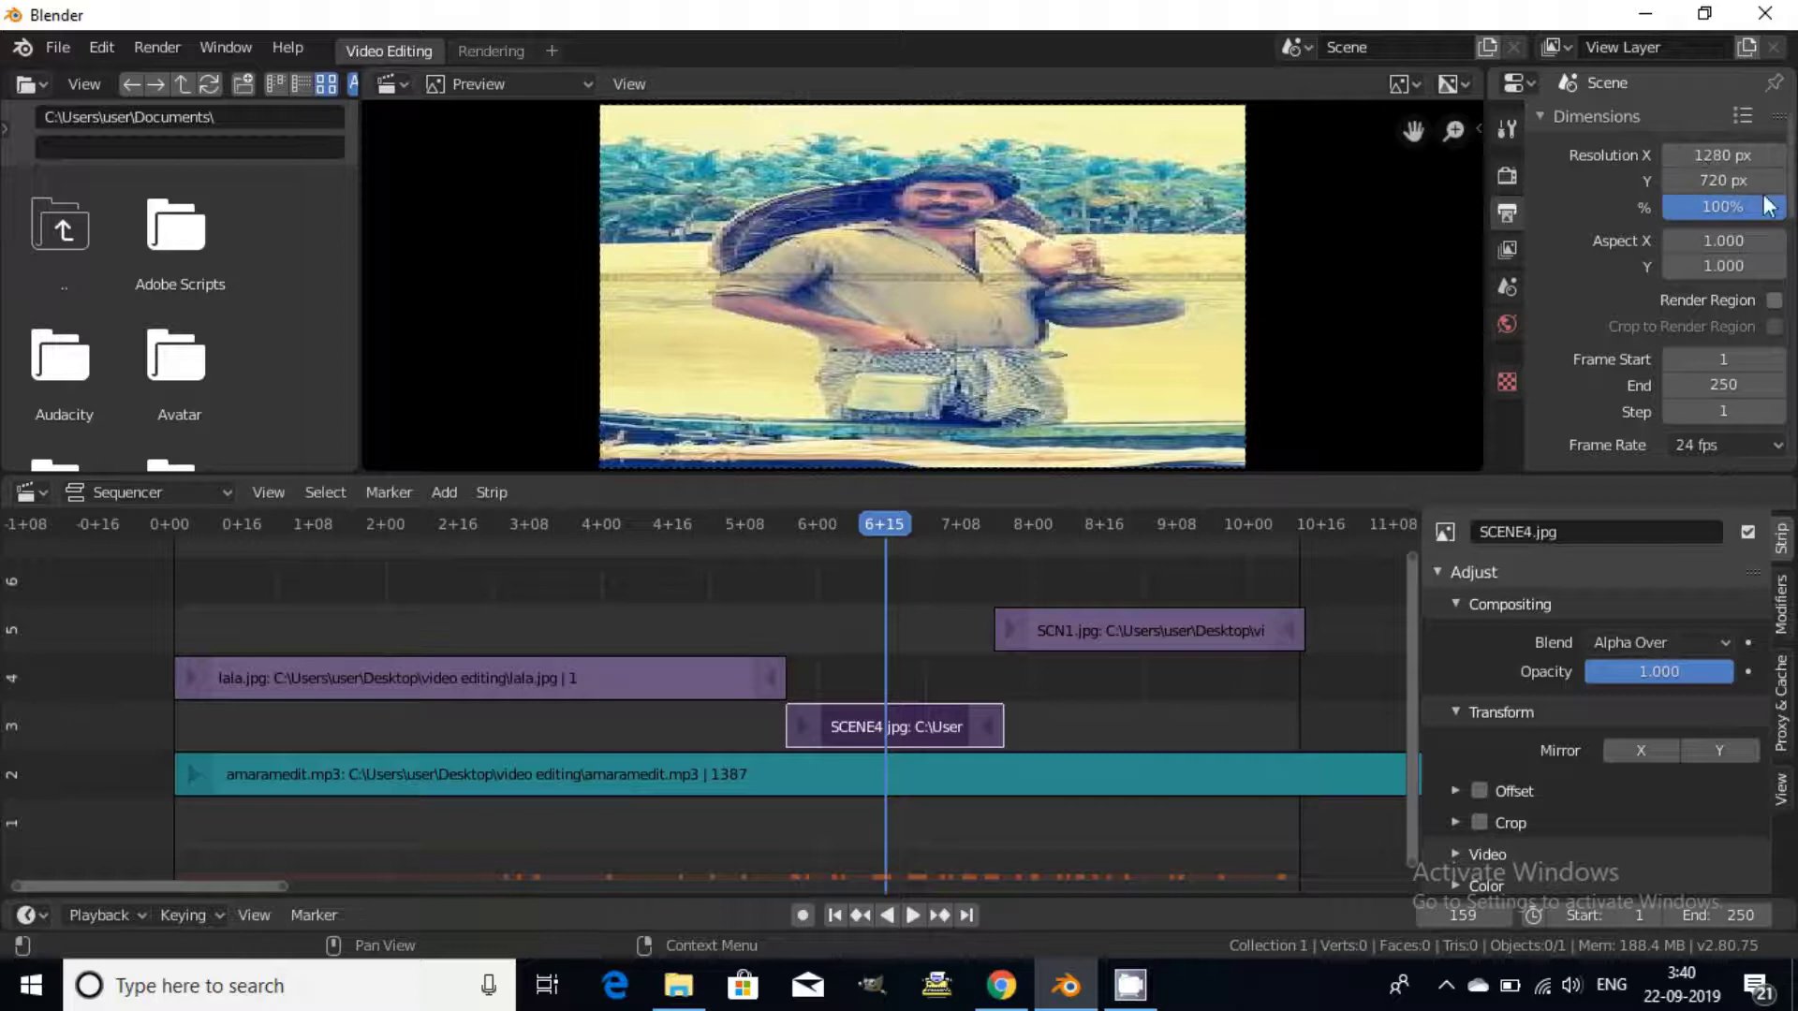
scroll(1590, 217, down, 5)
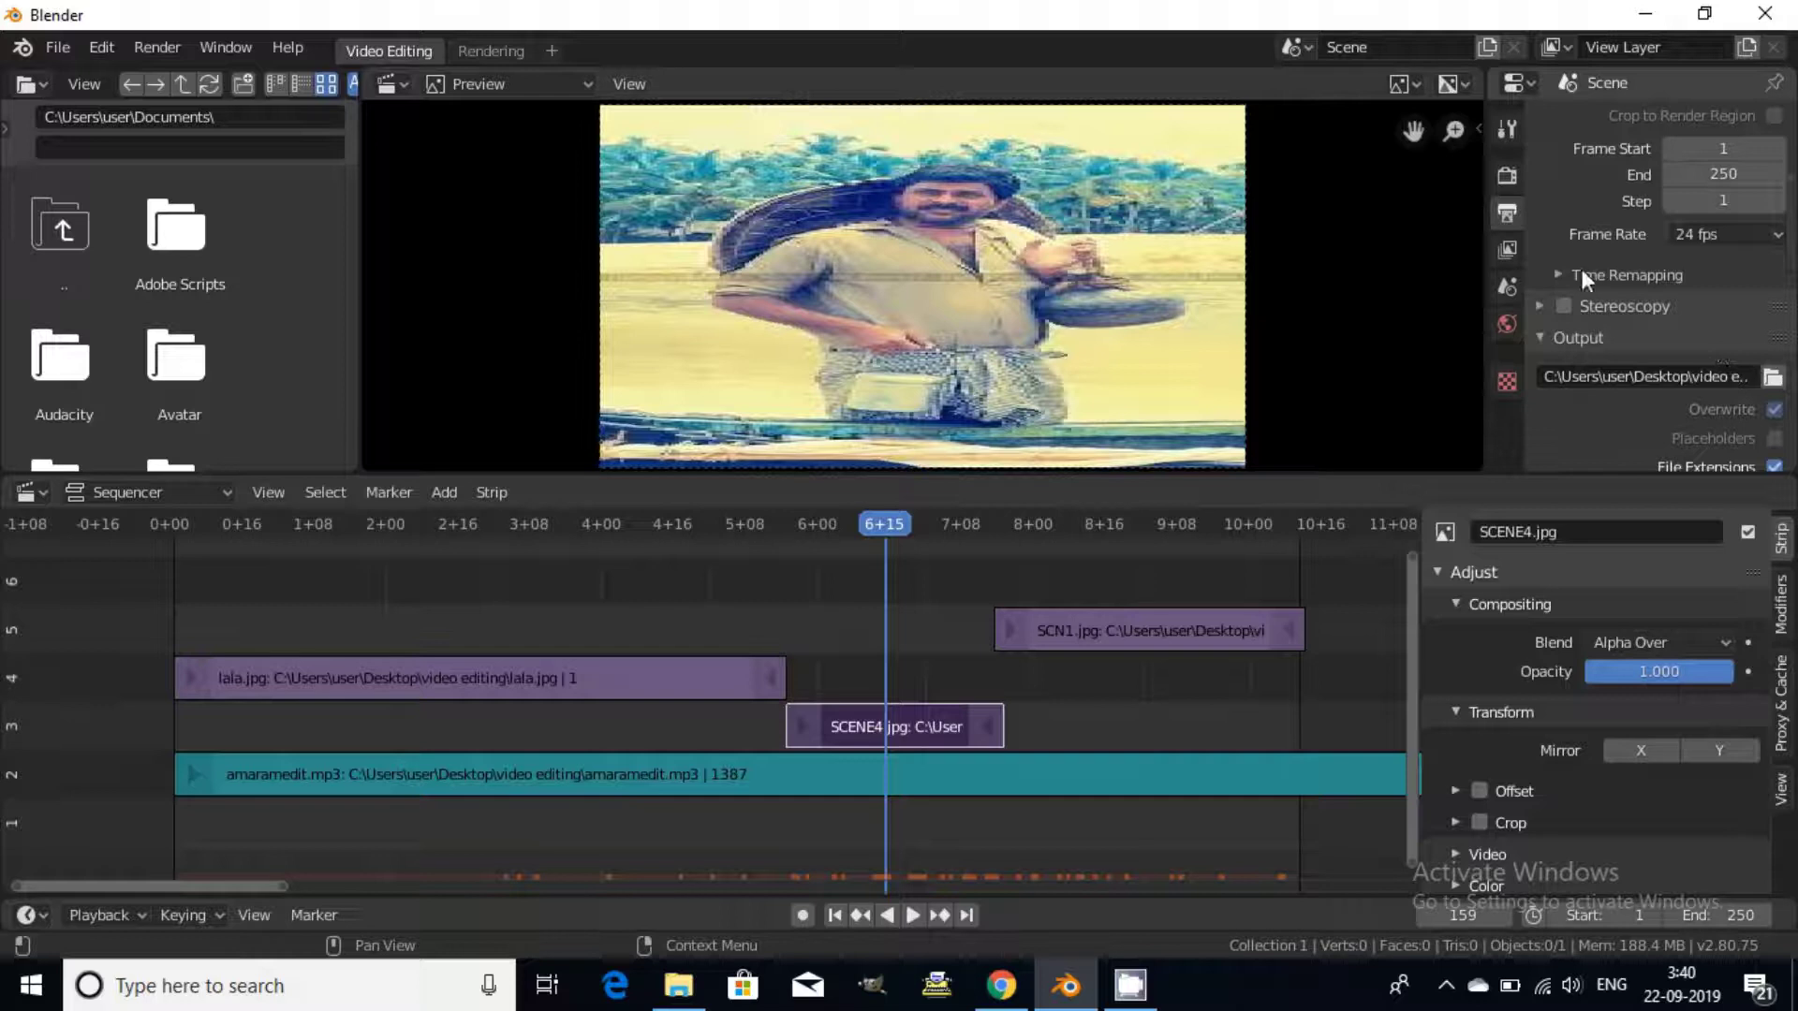
scroll(1717, 260, down, 4)
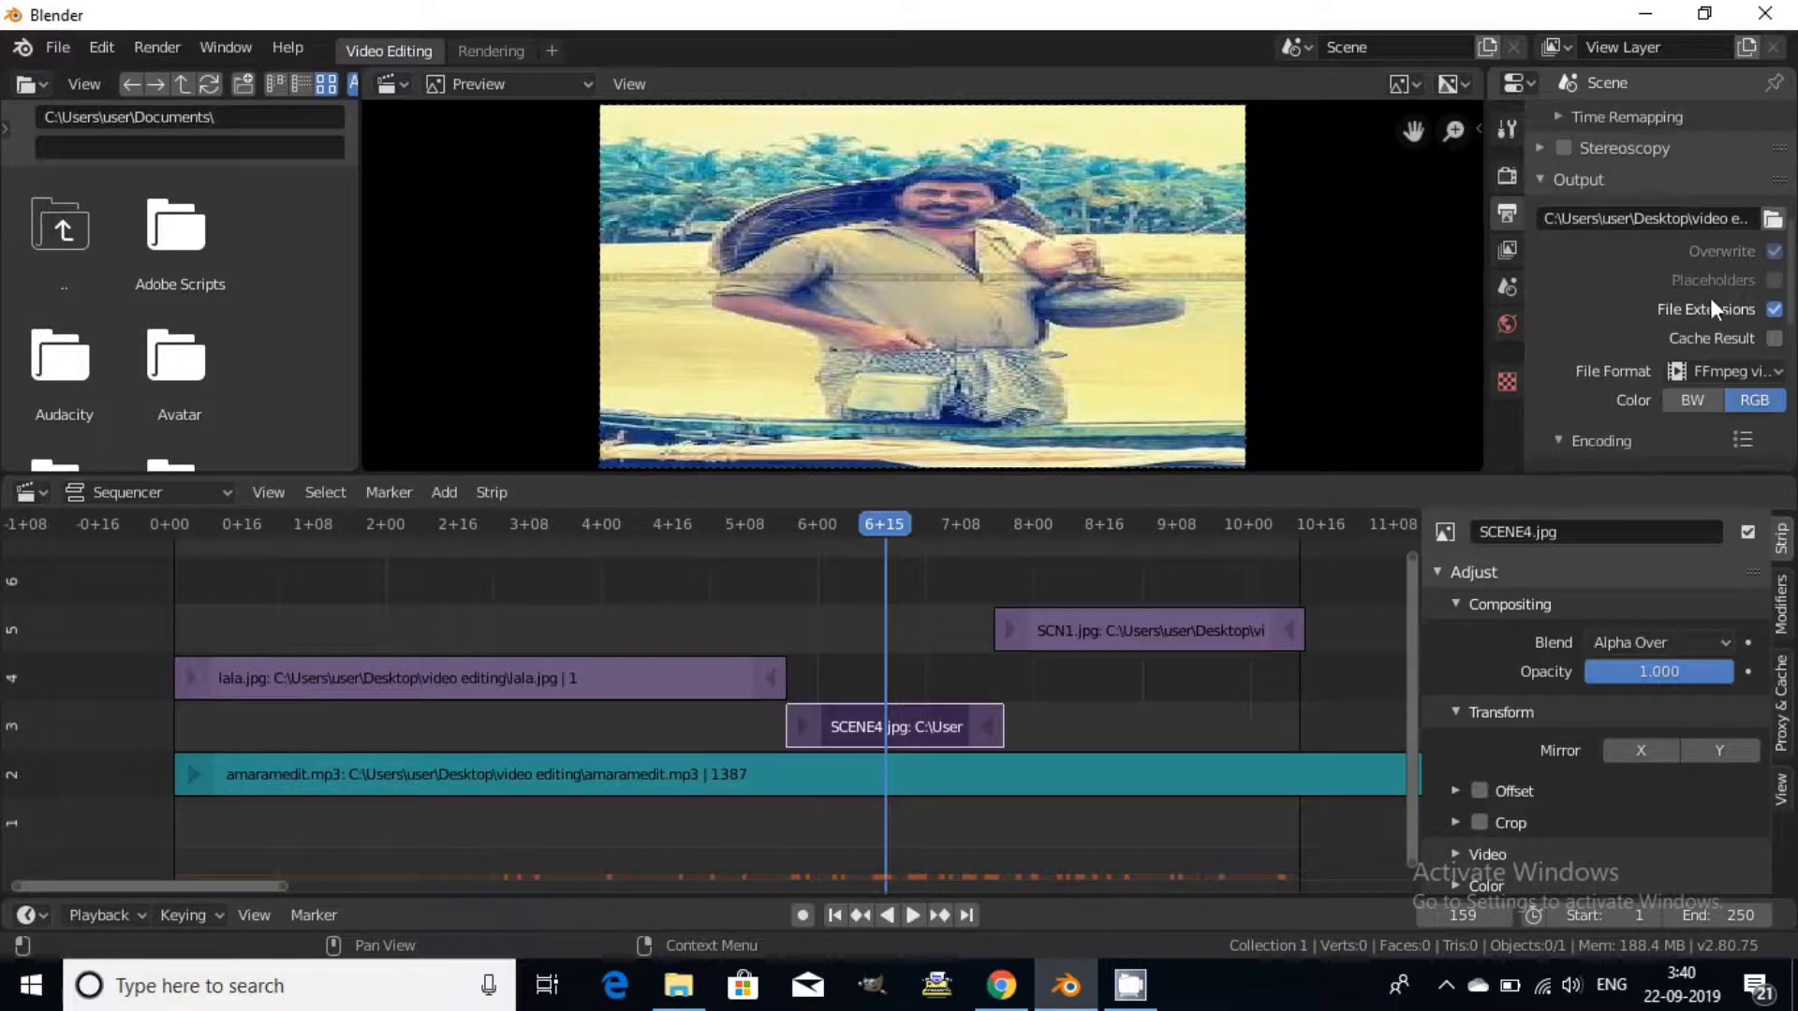
click(1118, 997)
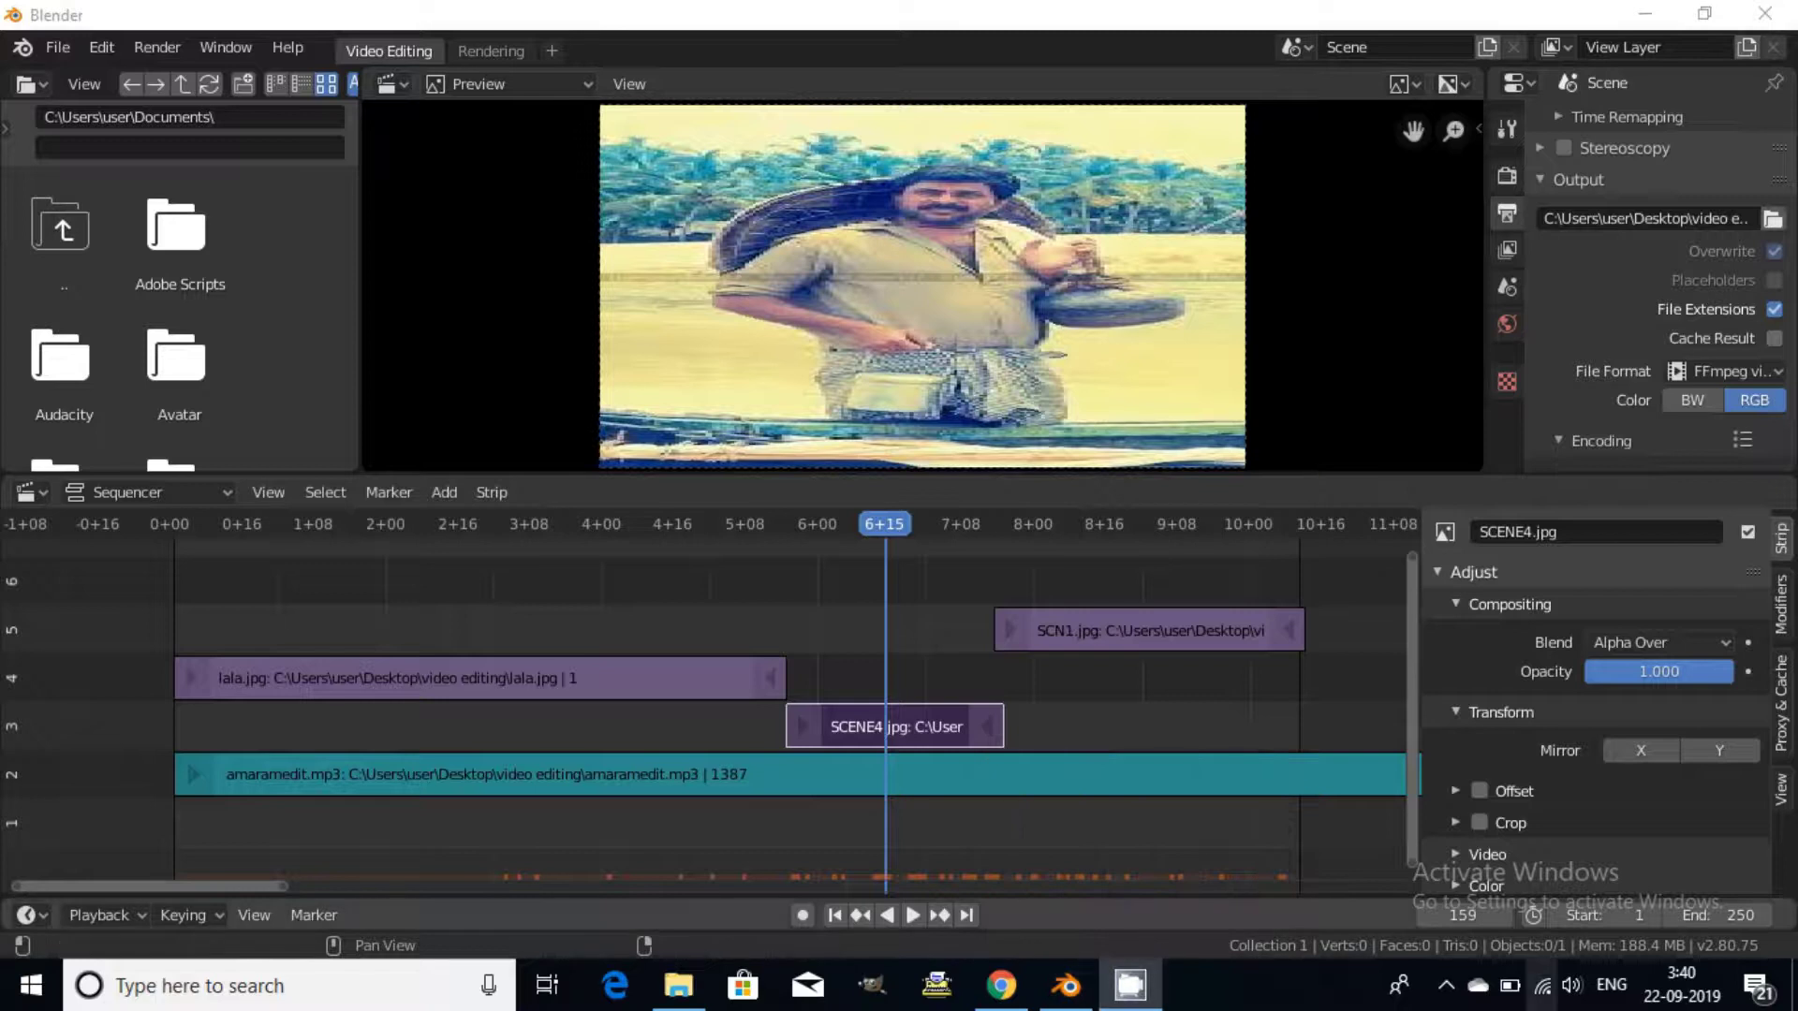
Stop the CamStudio screen recording from the system tray and bring Blender back to the front.
click(1446, 985)
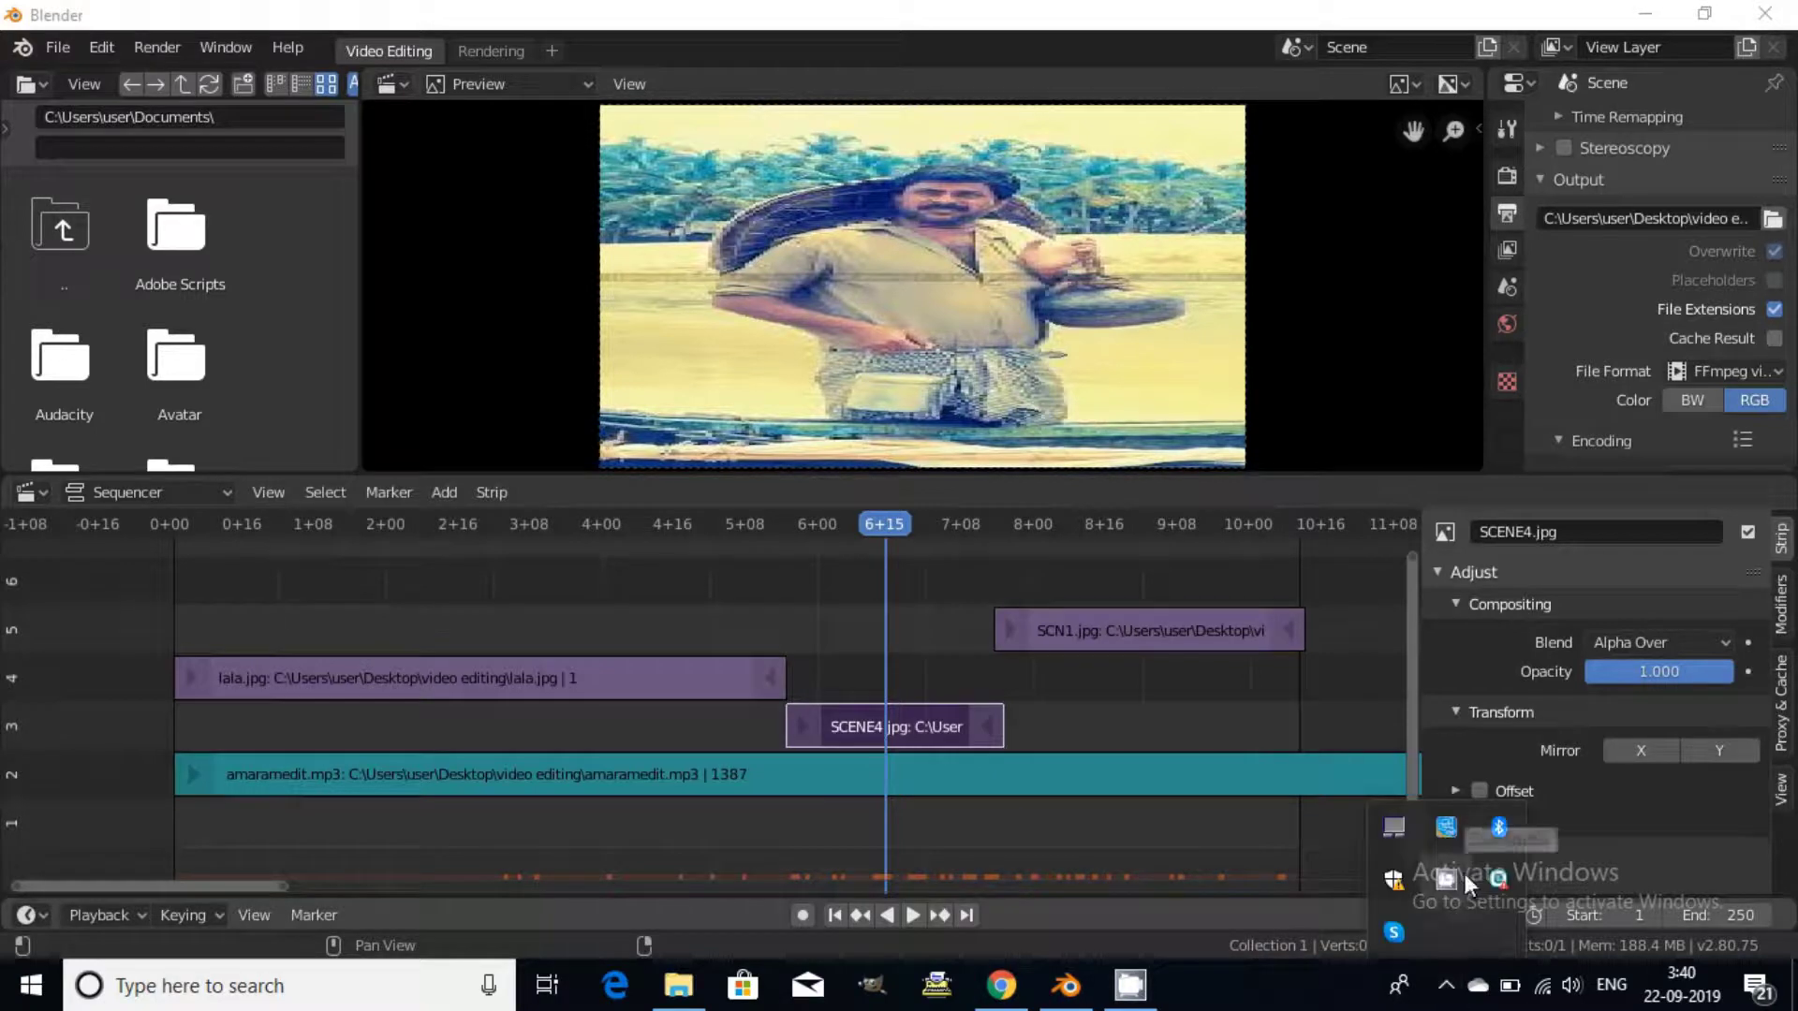
click(1445, 878)
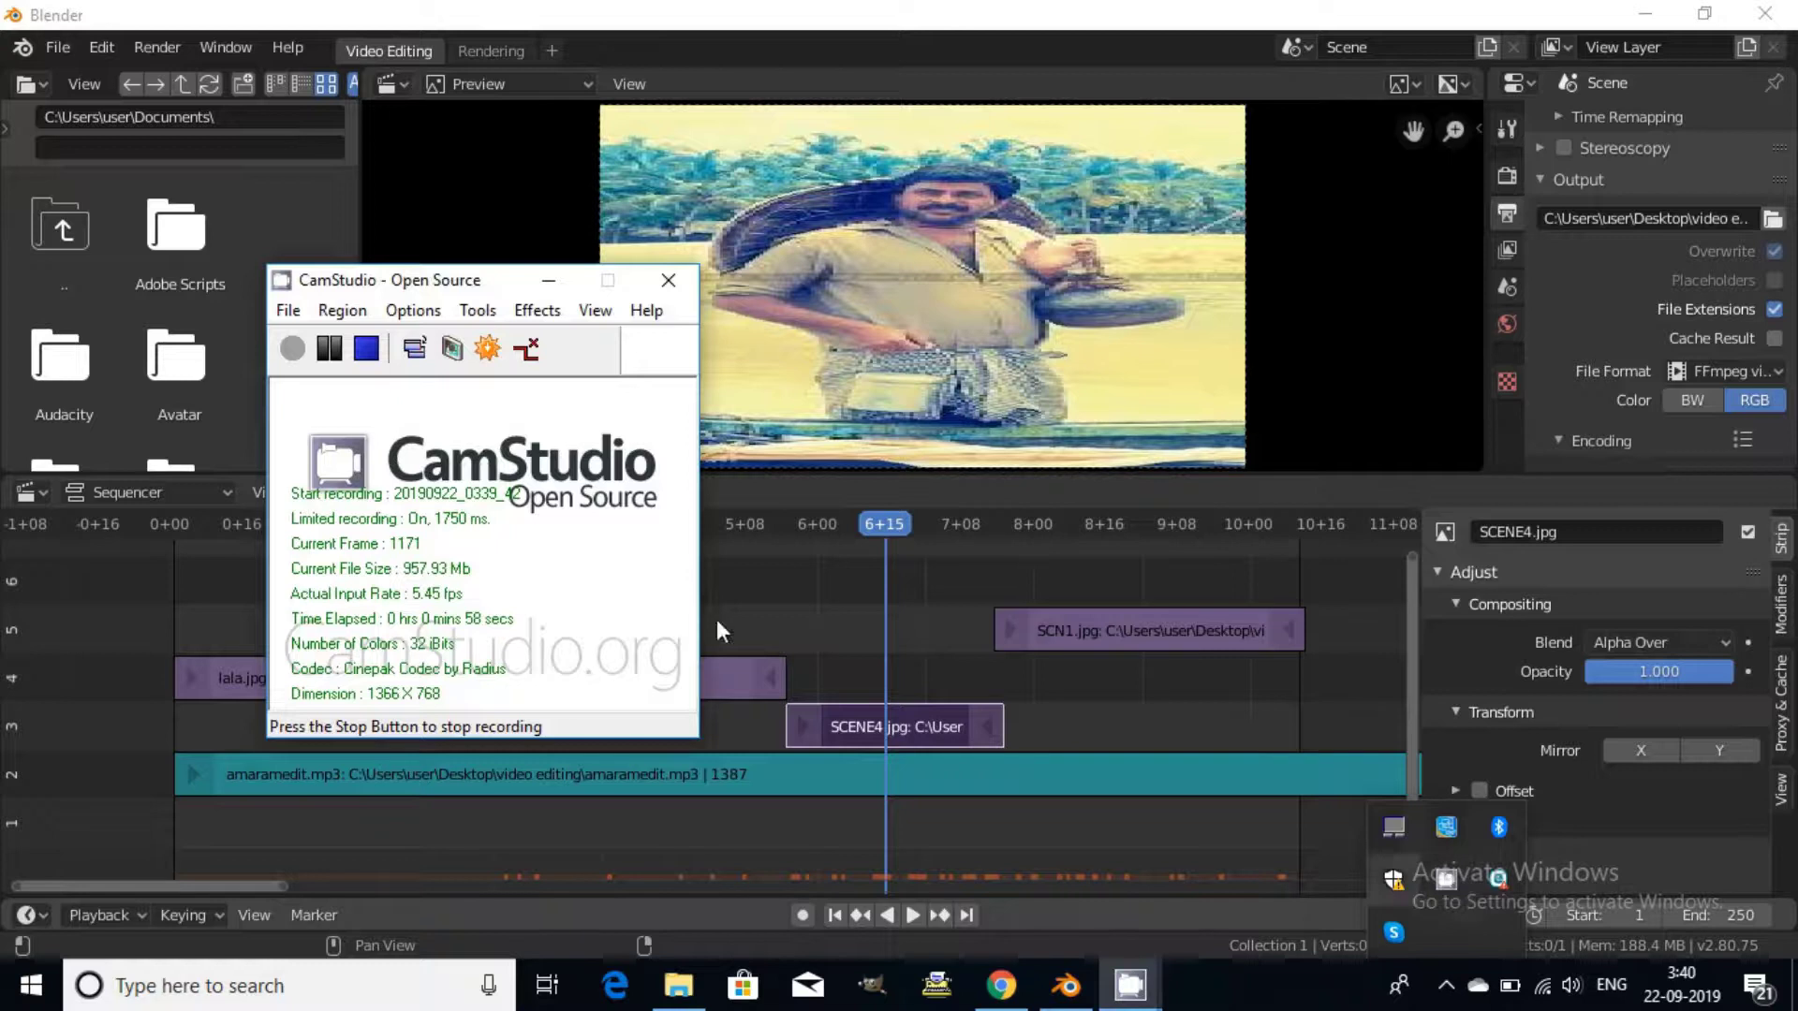
click(363, 349)
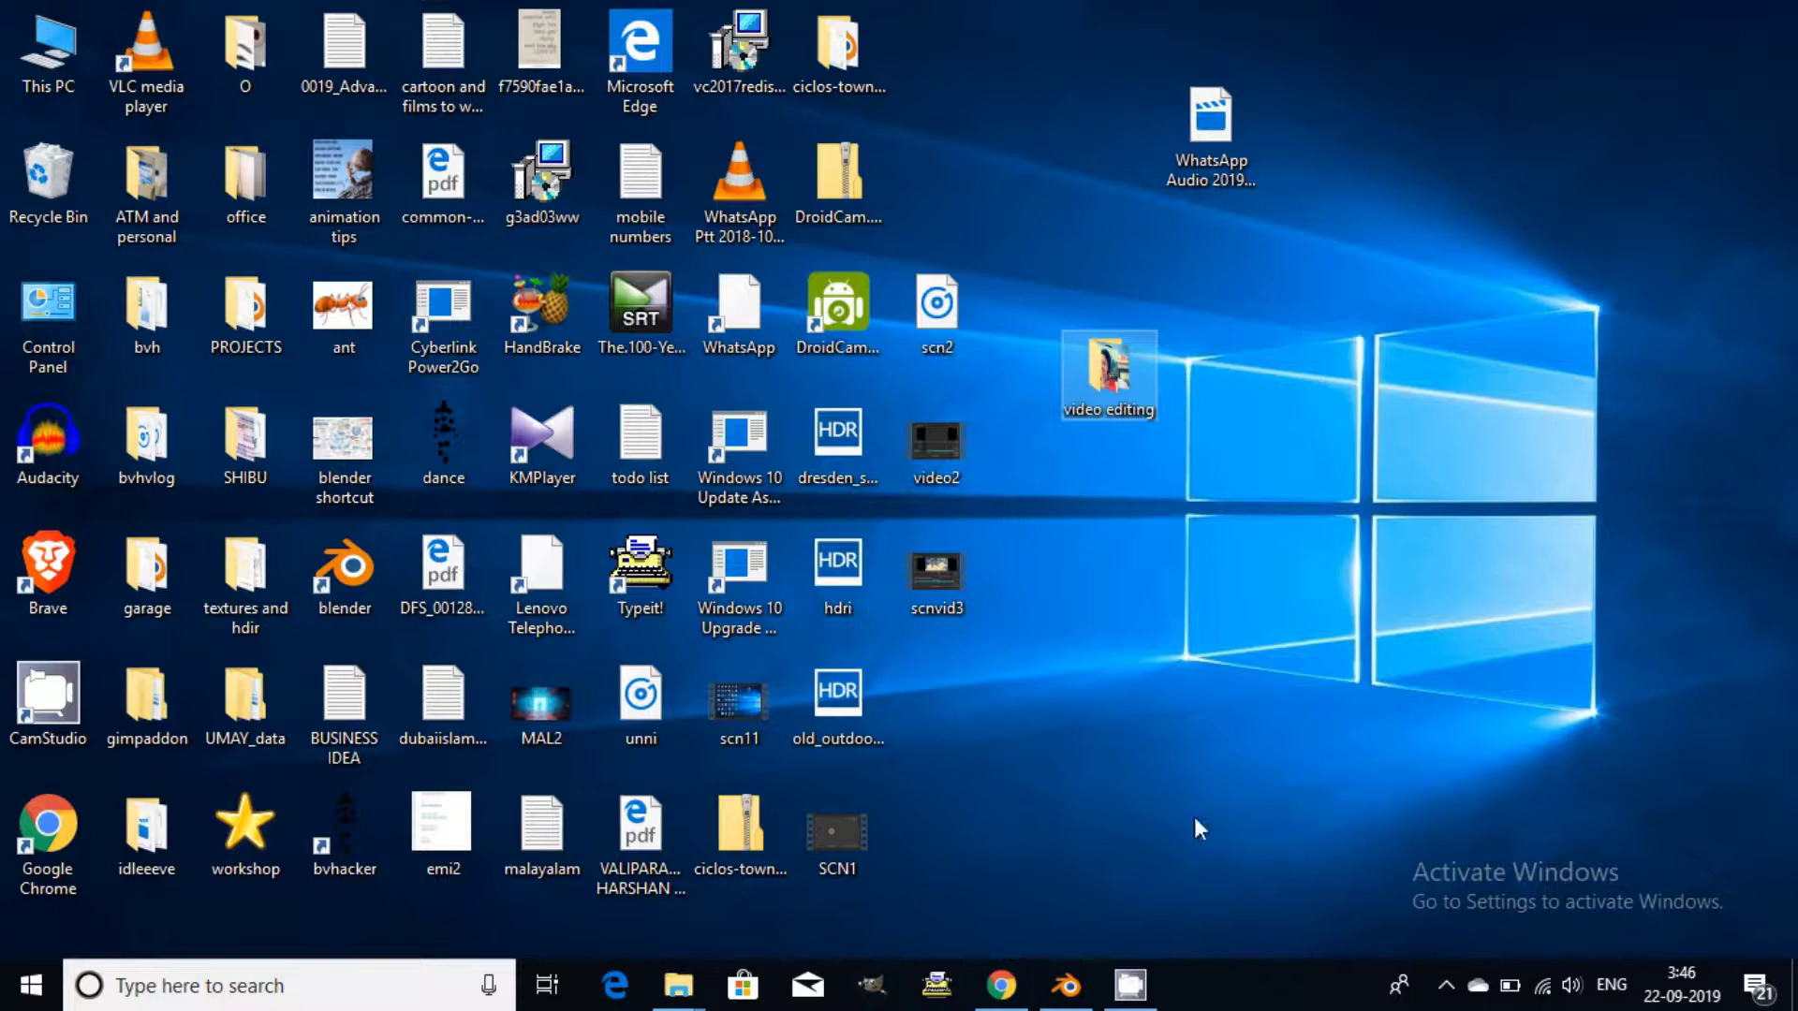
mouse_move(1131, 986)
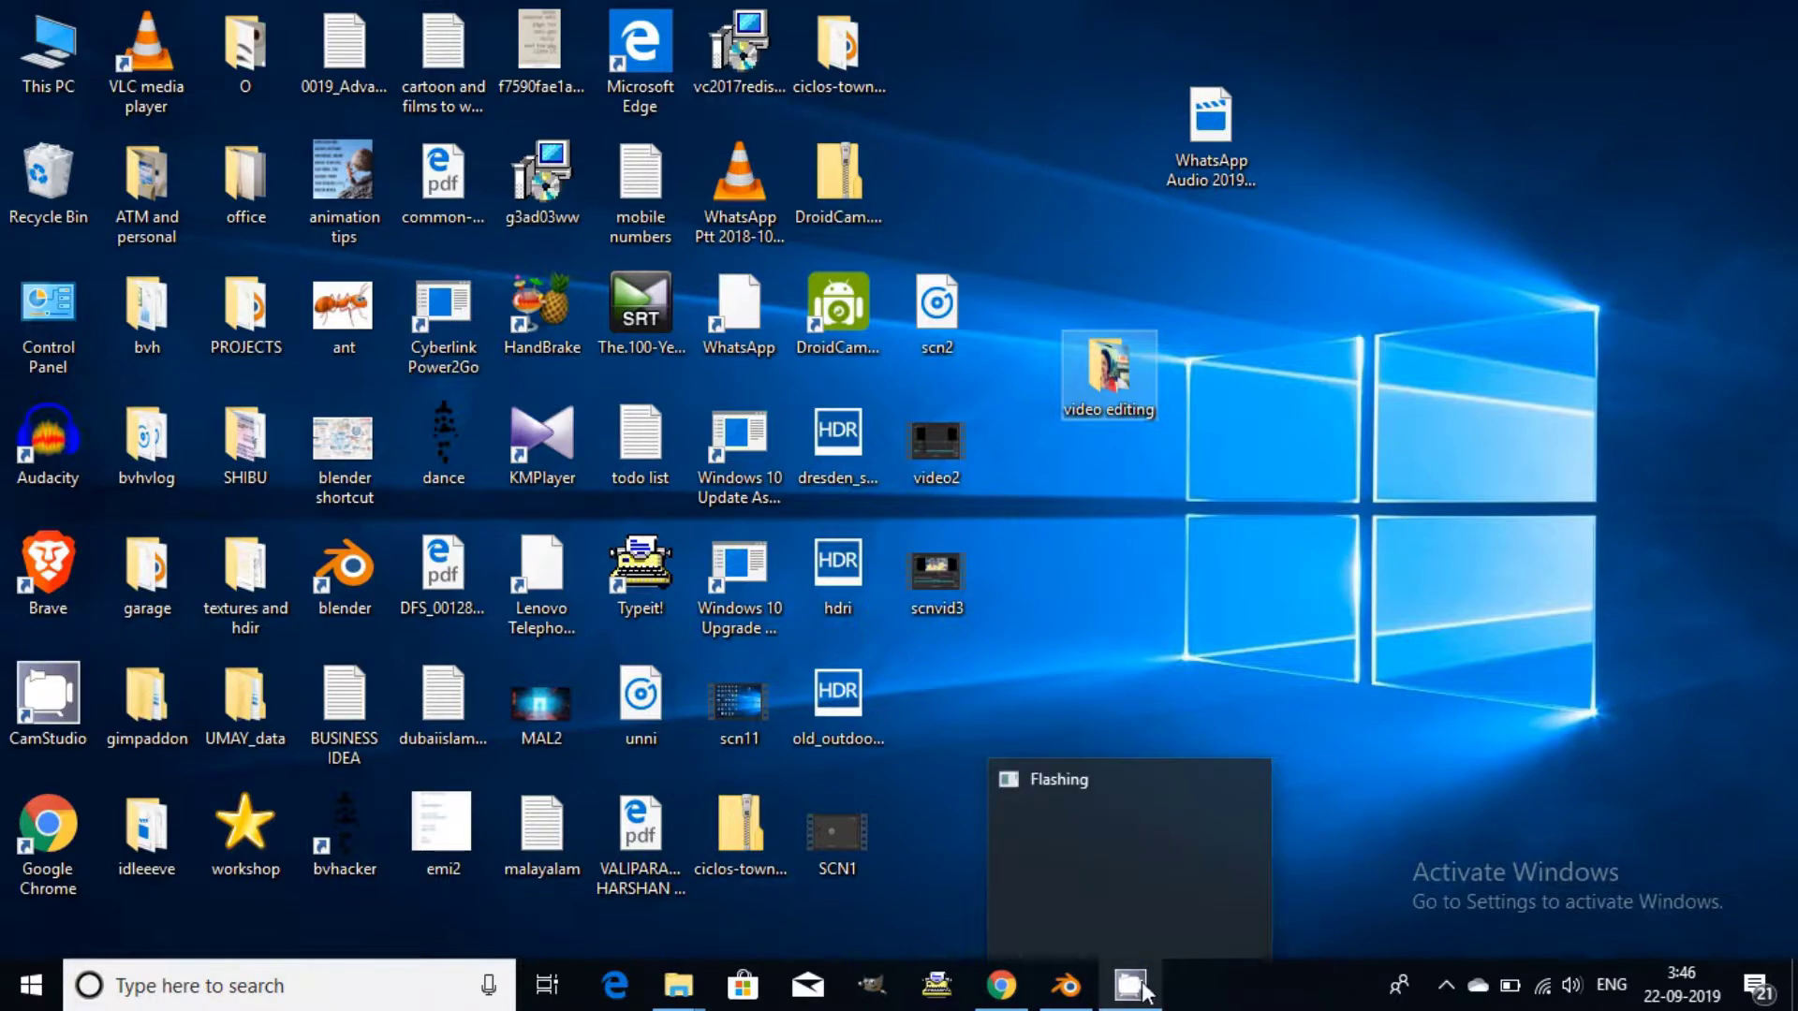
click(1067, 986)
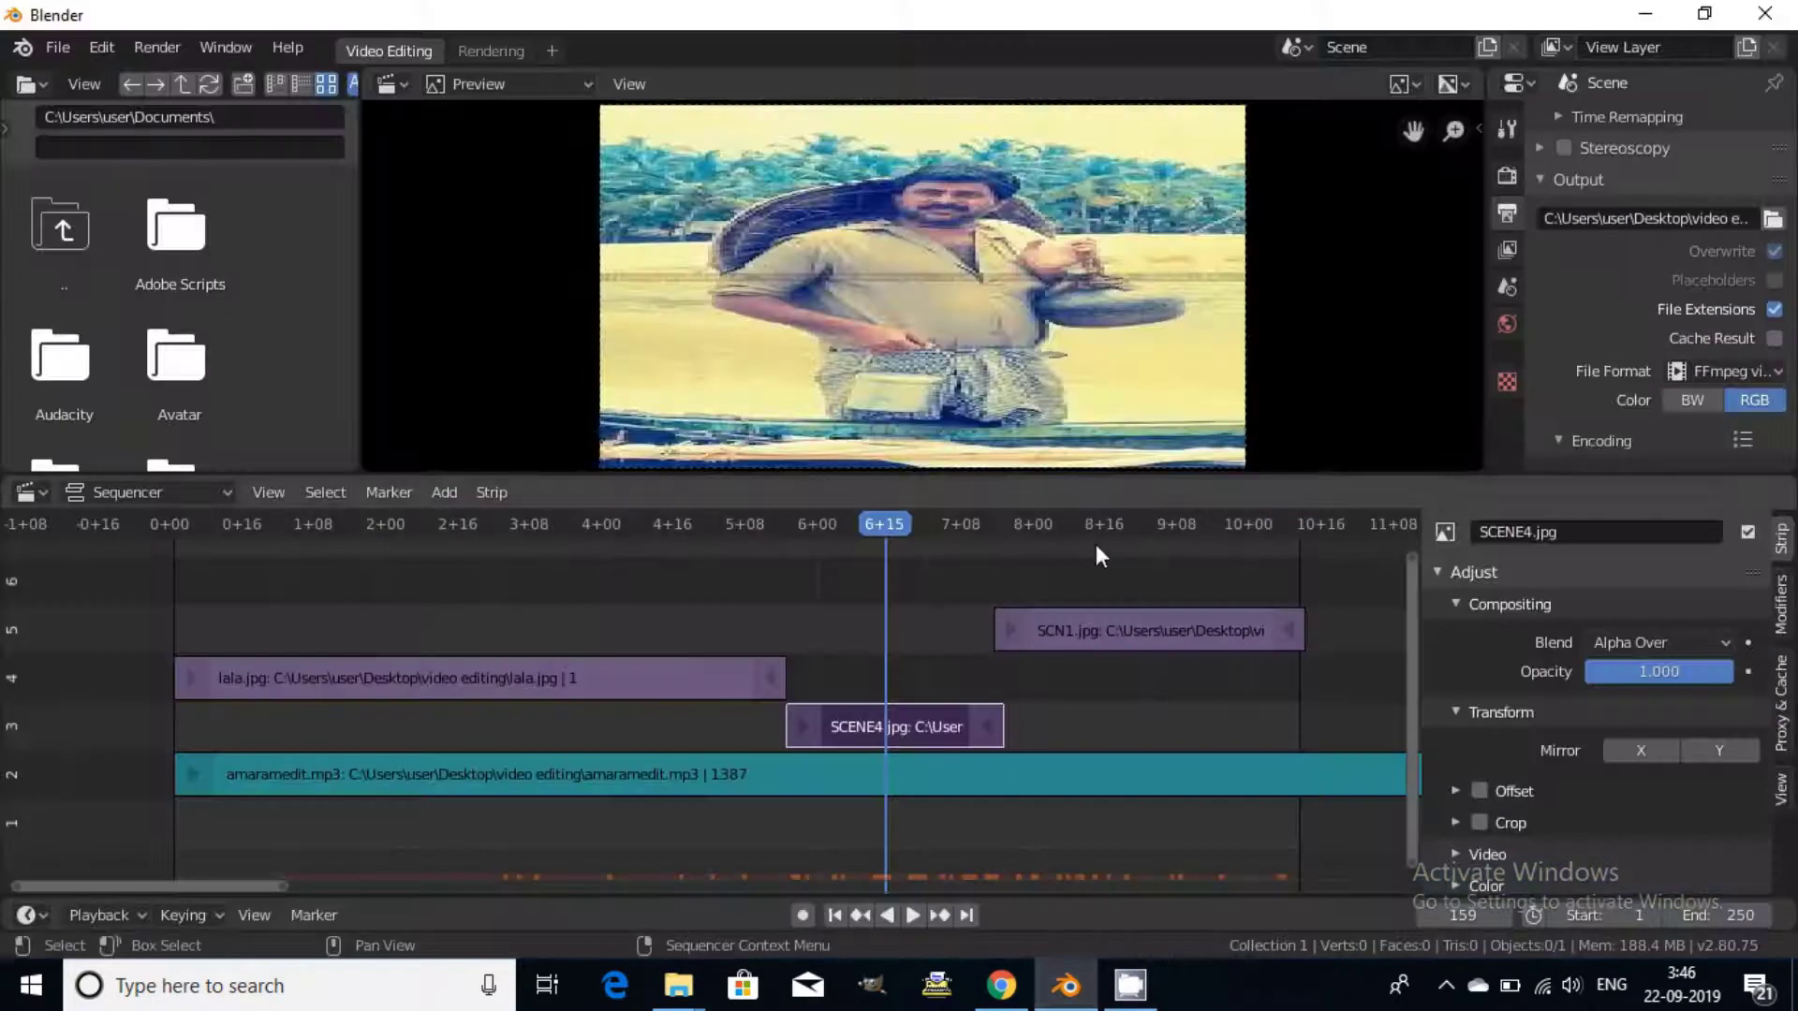
Trim SCN1.jpg to start at frame 216 and SCENE4.jpg to end at 180, playhead at 181.
click(1008, 634)
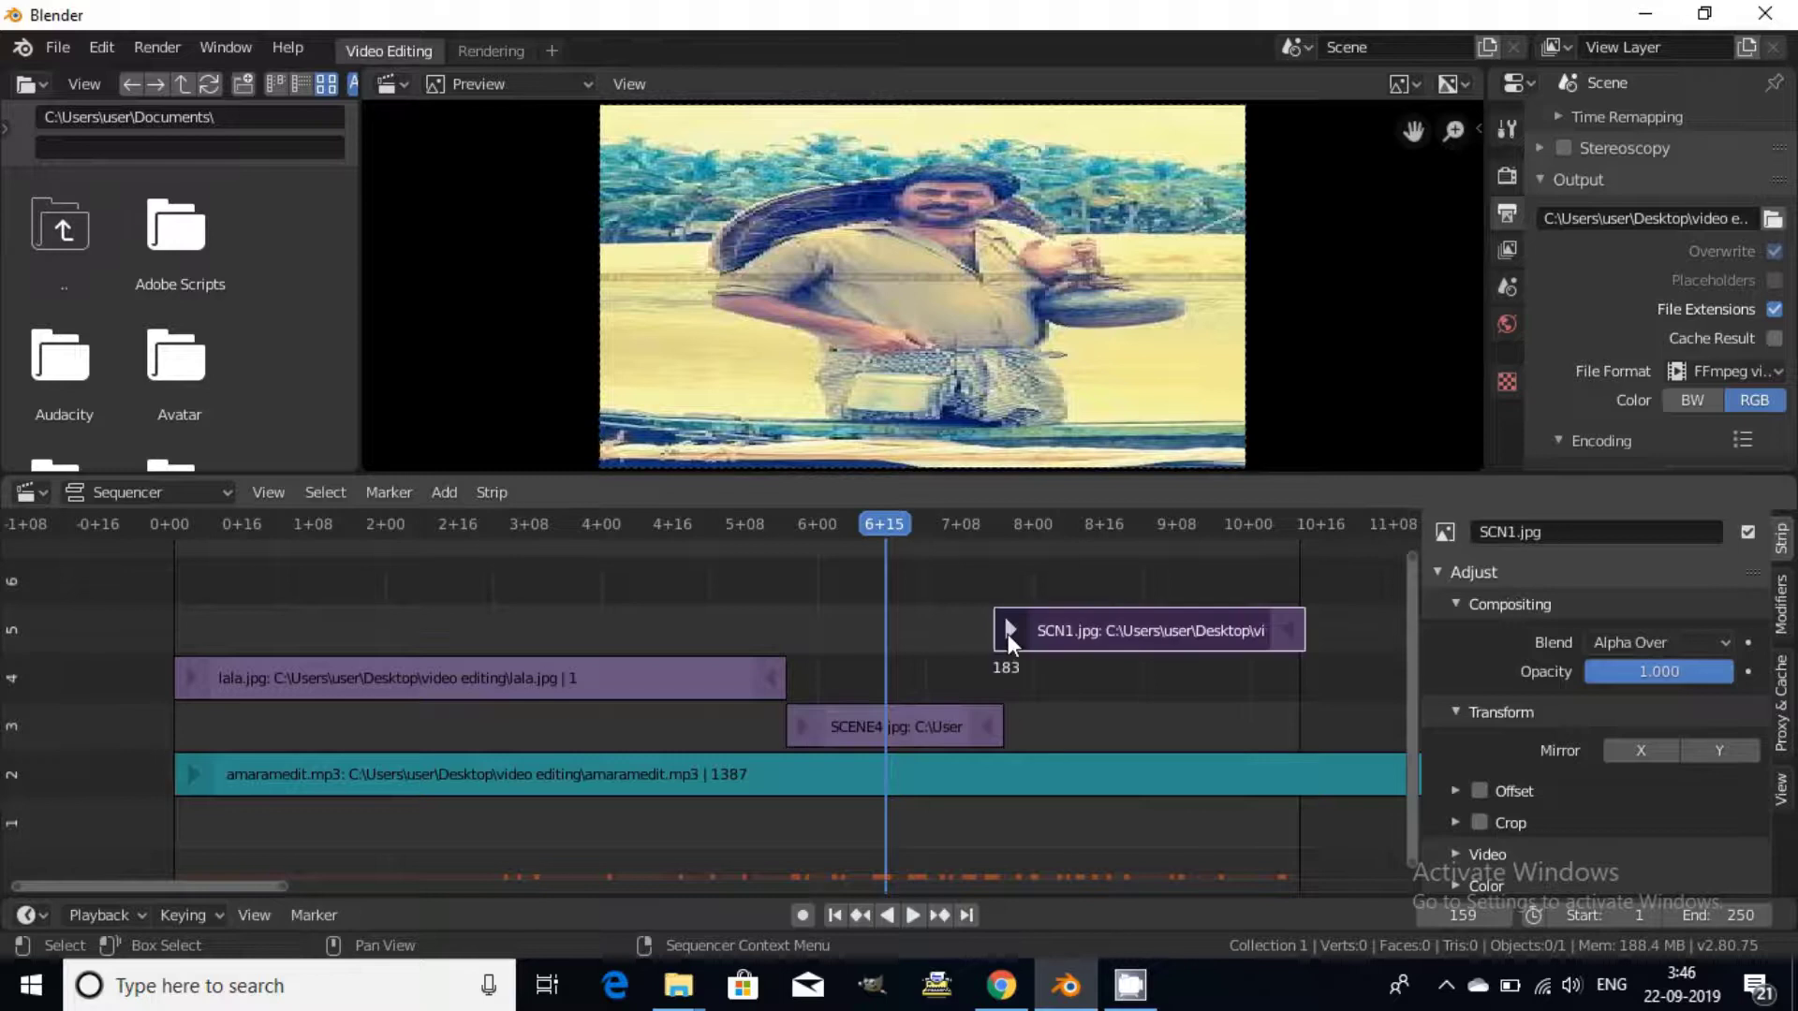
key(g)
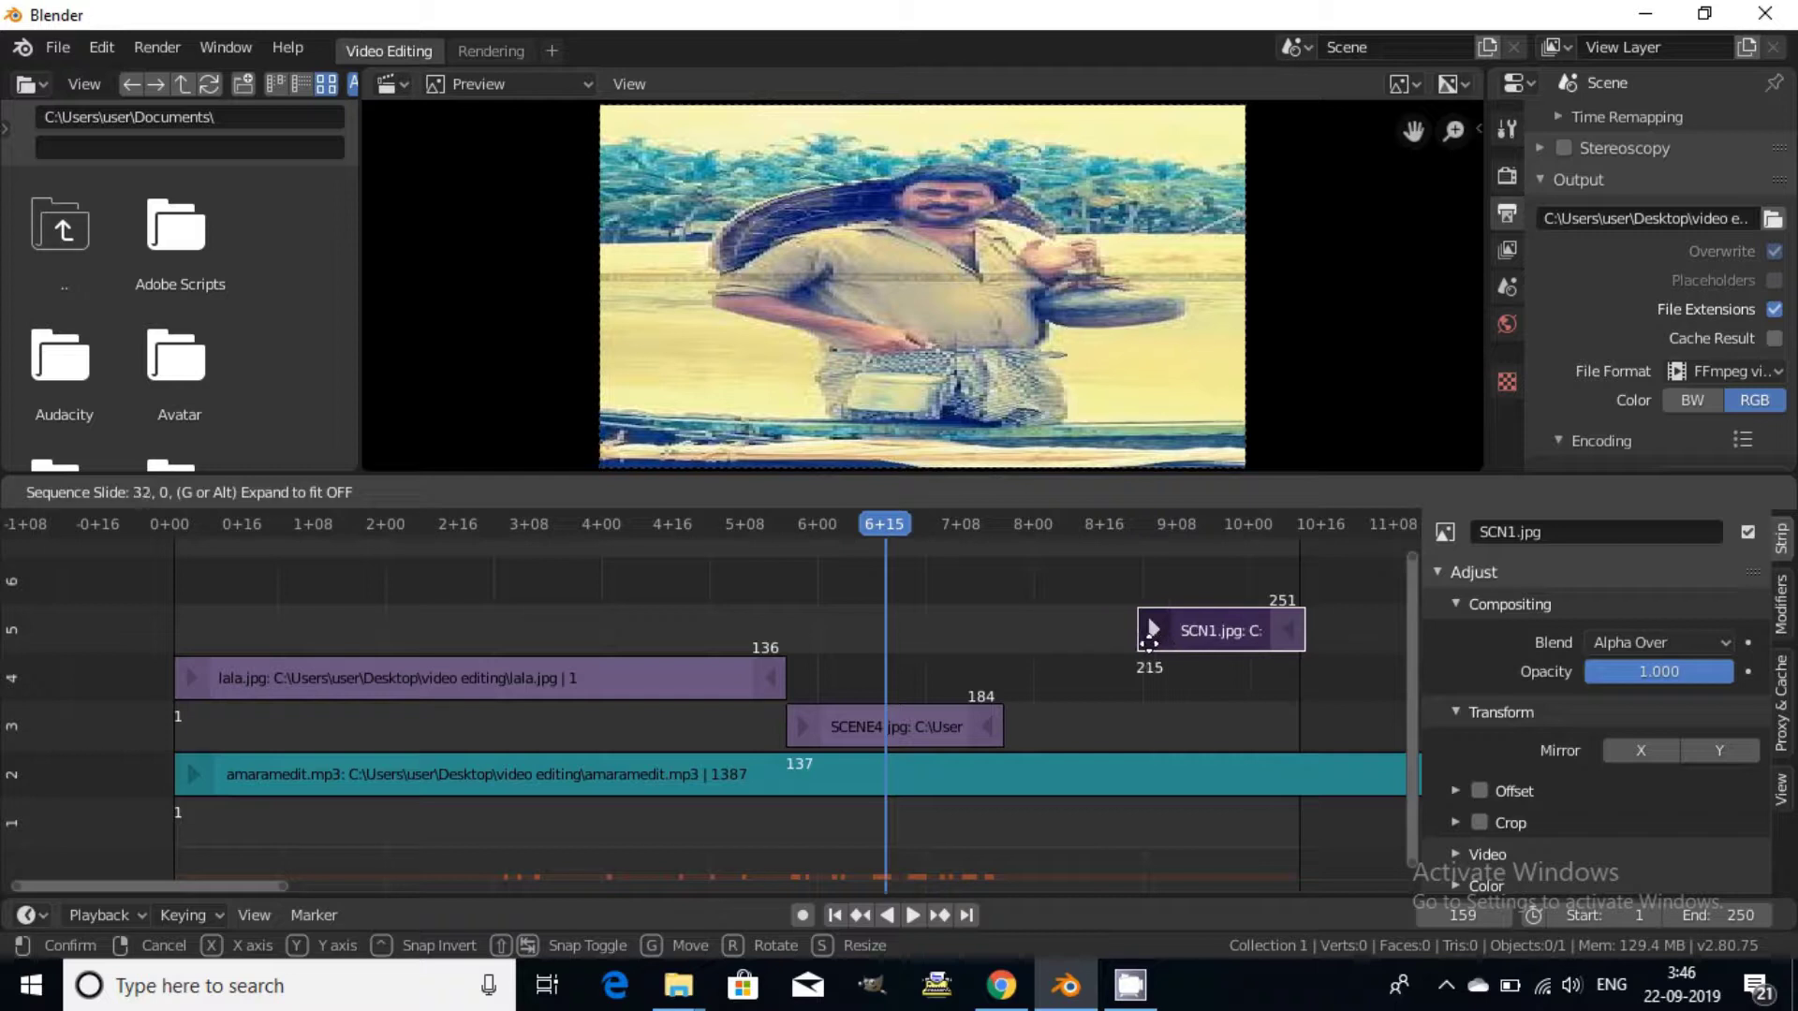
click(1152, 612)
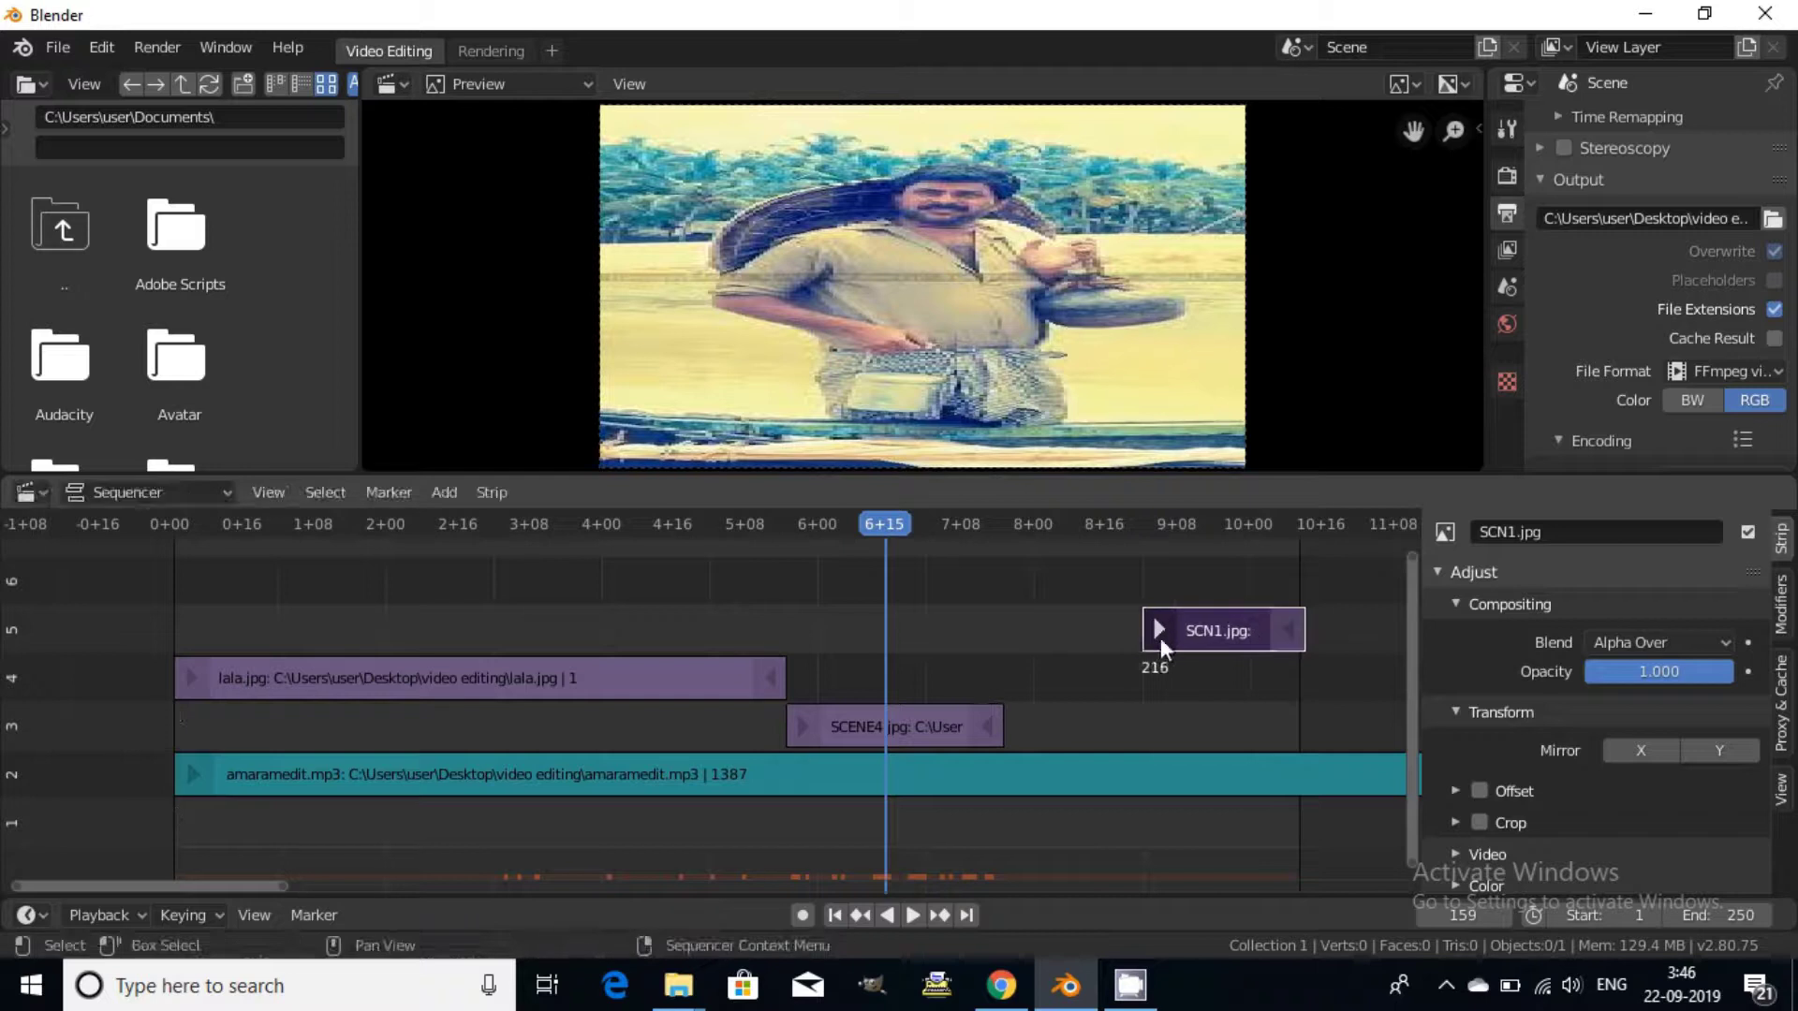
click(1018, 723)
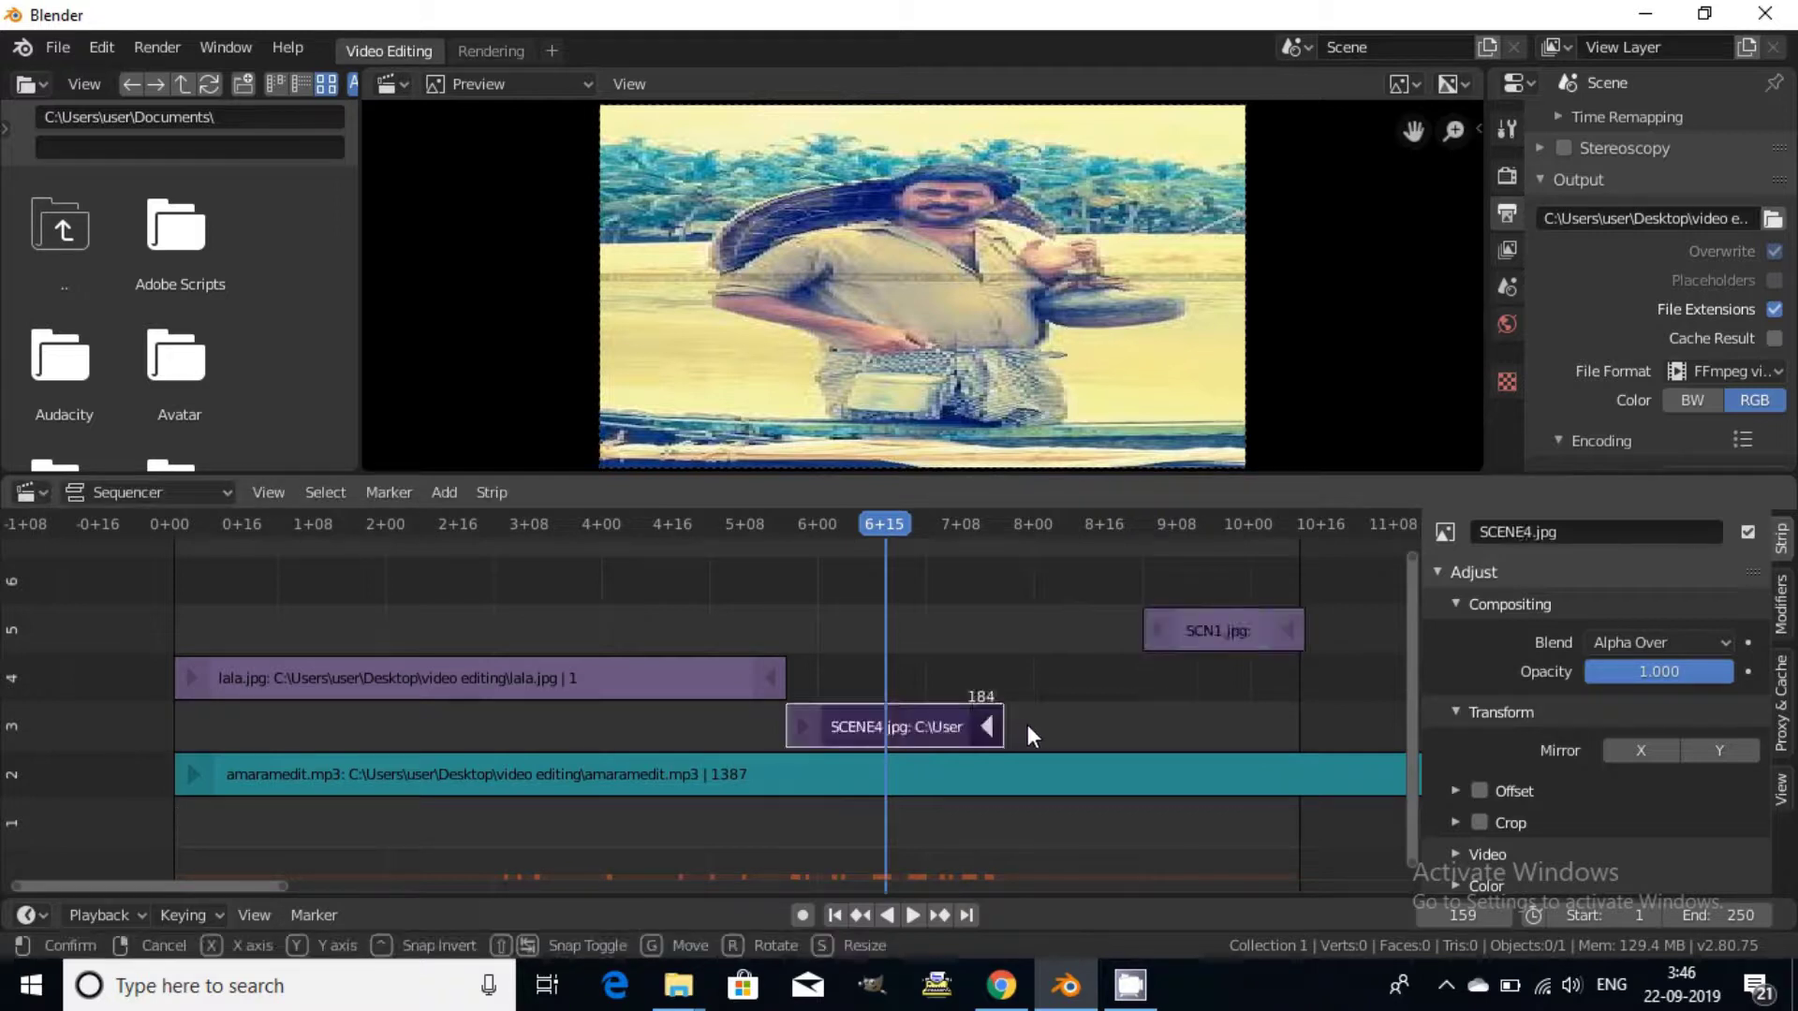
key(g)
click(1019, 711)
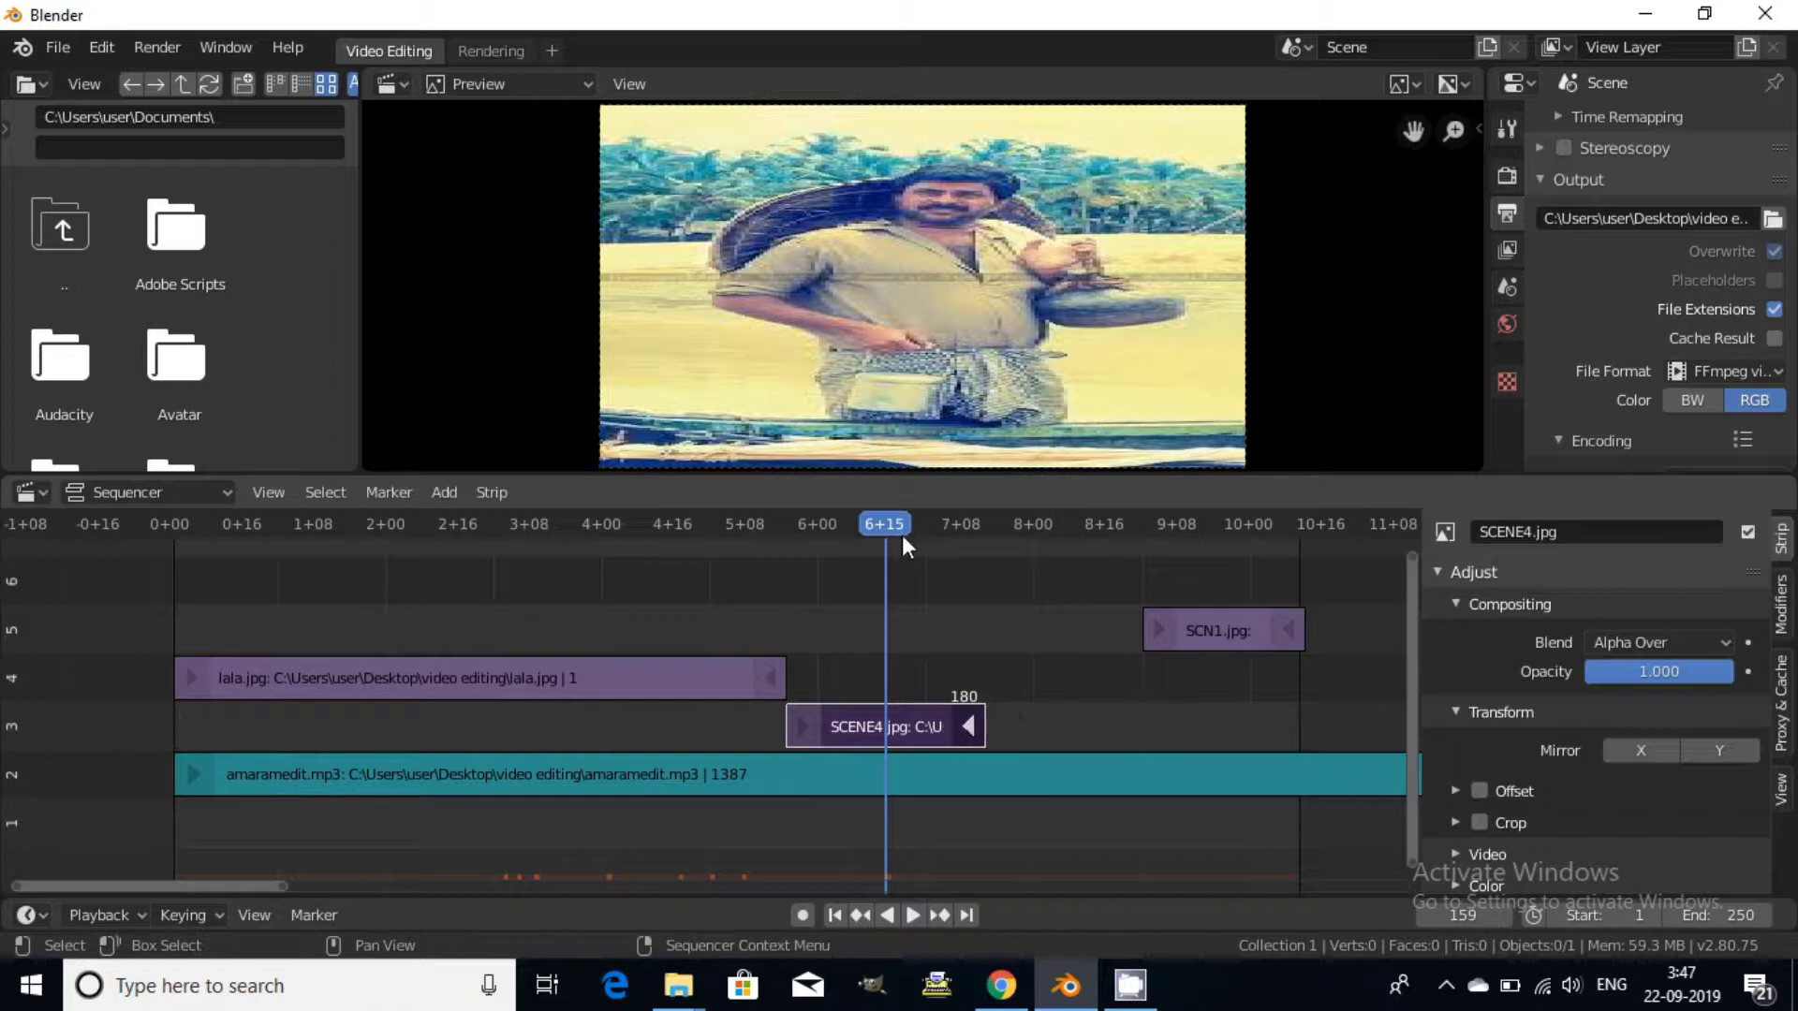
drag(902, 534, 986, 526)
Add NEWYEAR0001-0200.mkv from the video editing folder as a movie strip at frame 181.
click(446, 495)
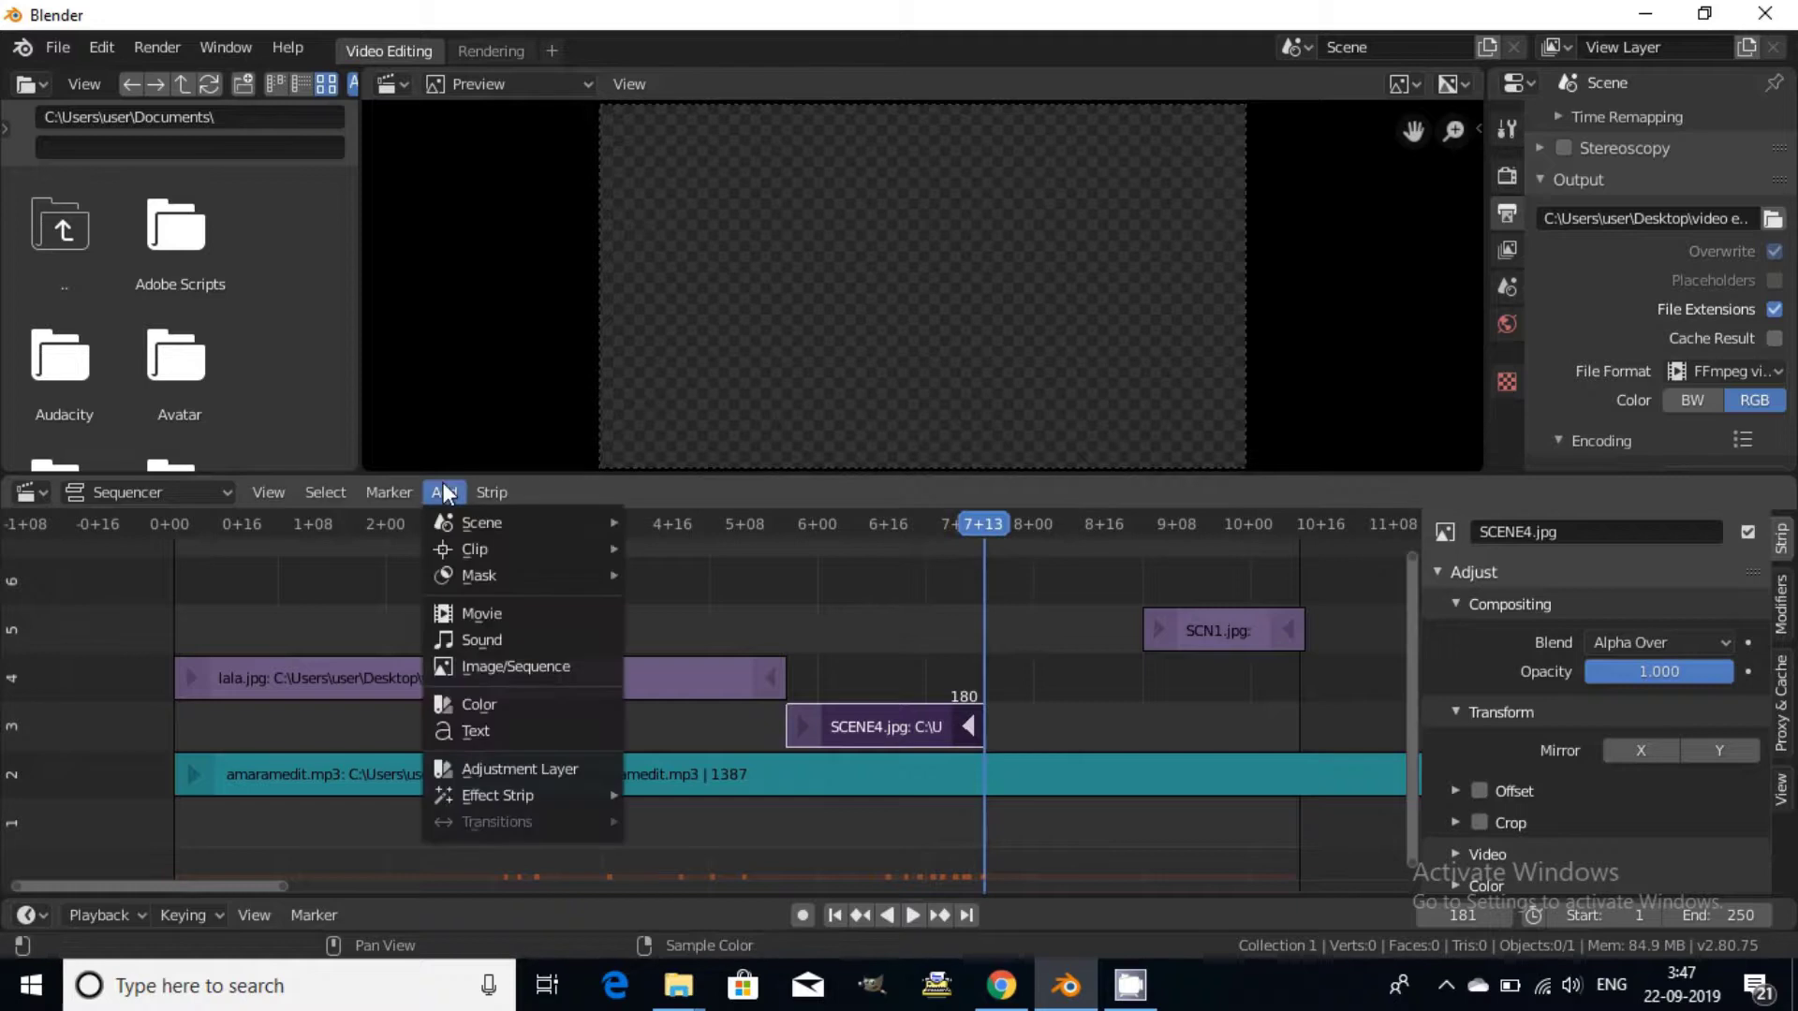
click(490, 614)
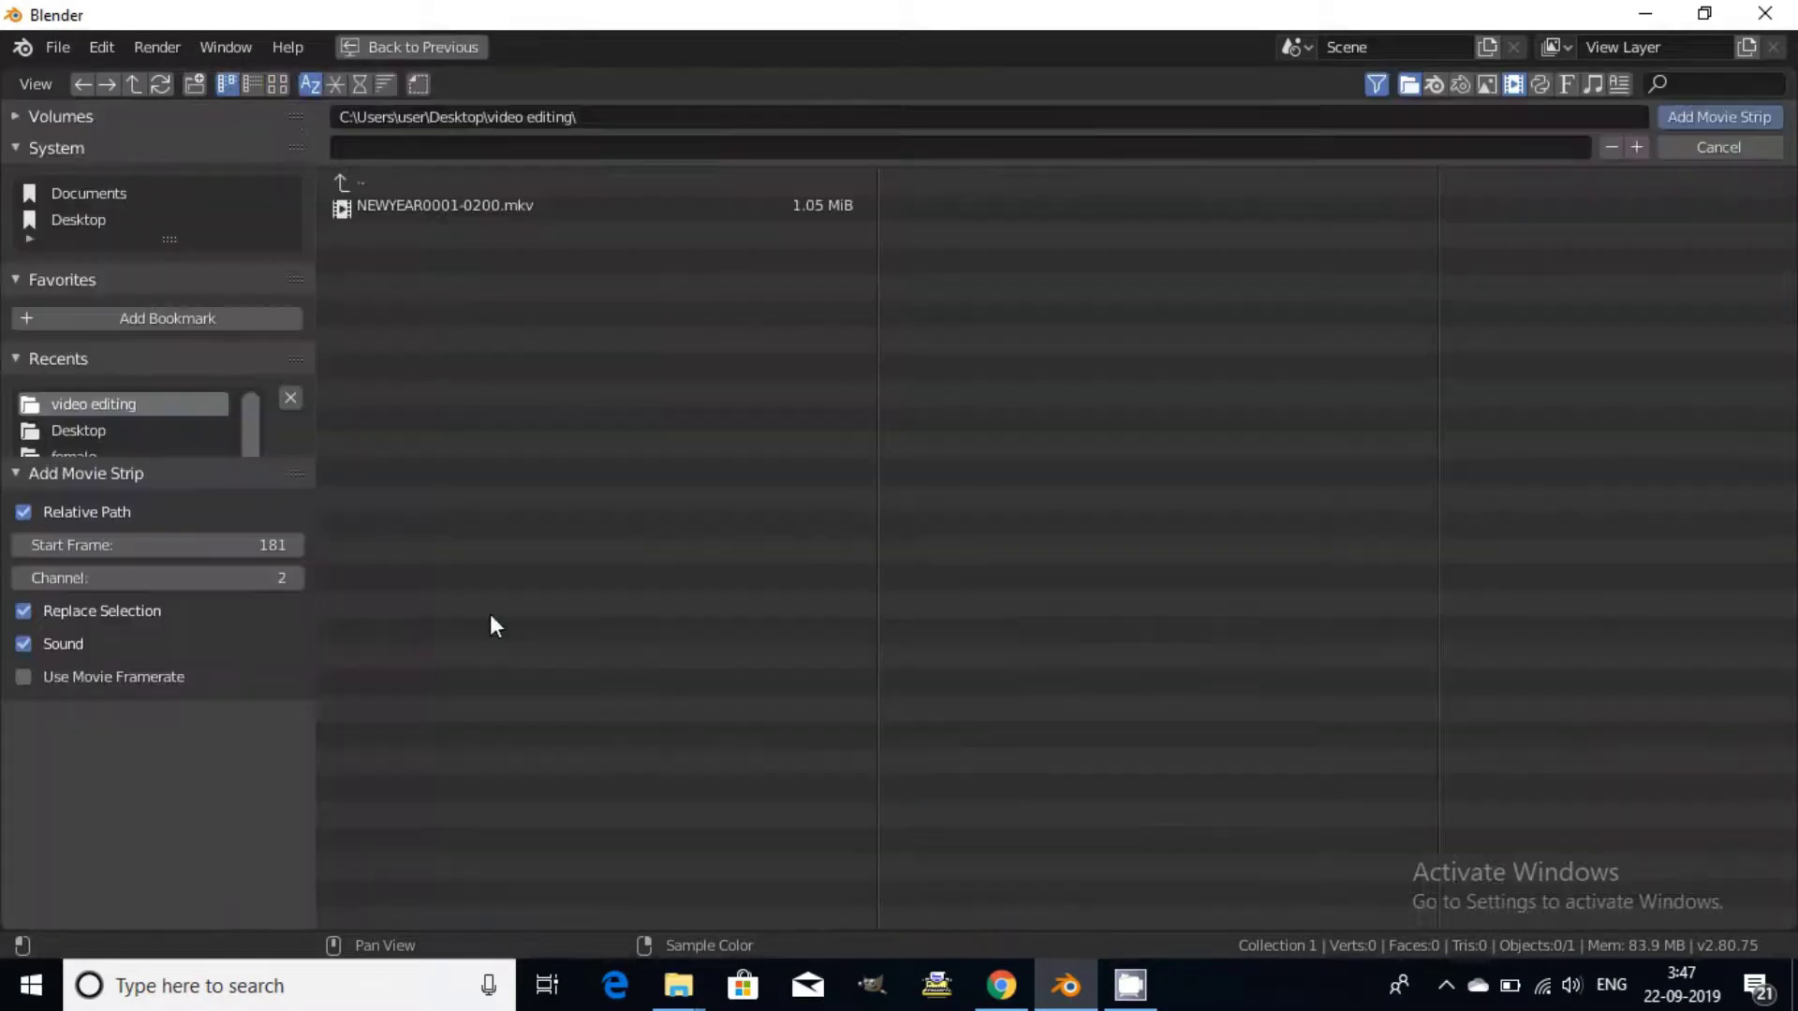
click(397, 206)
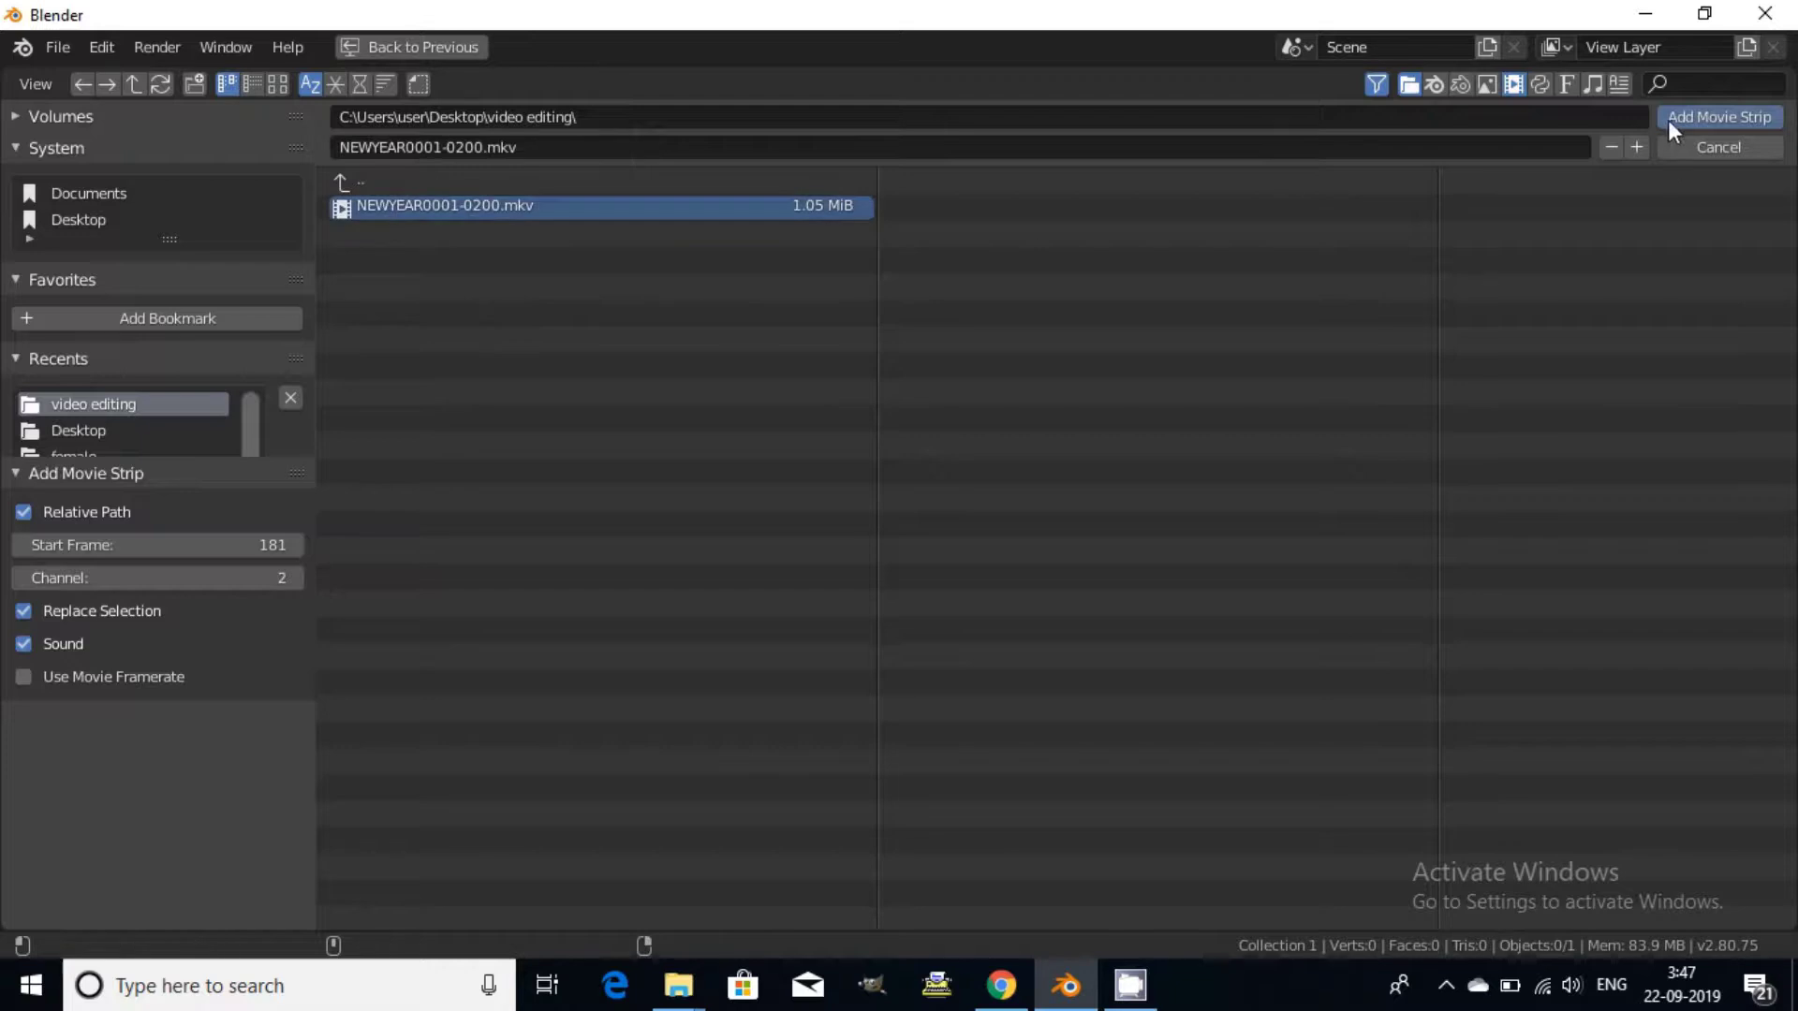
click(1672, 116)
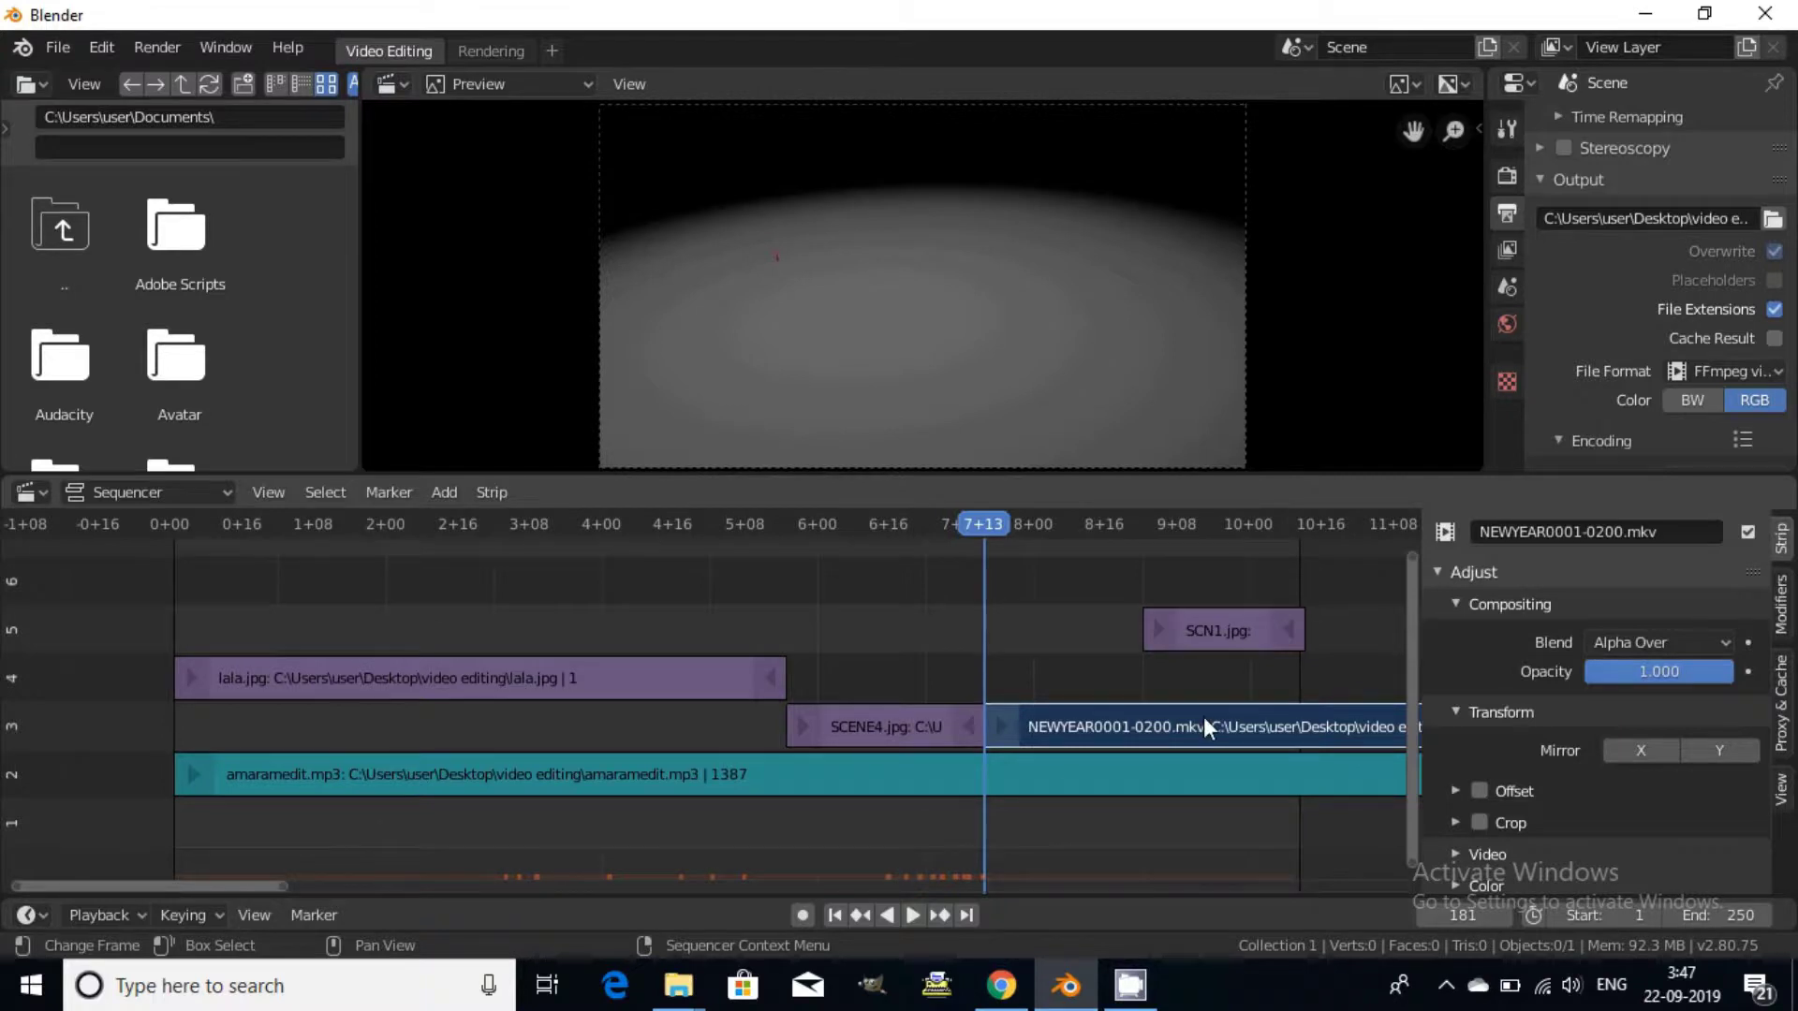
Play the edit through the HAPPY NEW YEAR movie and pause at frame 236.
click(910, 923)
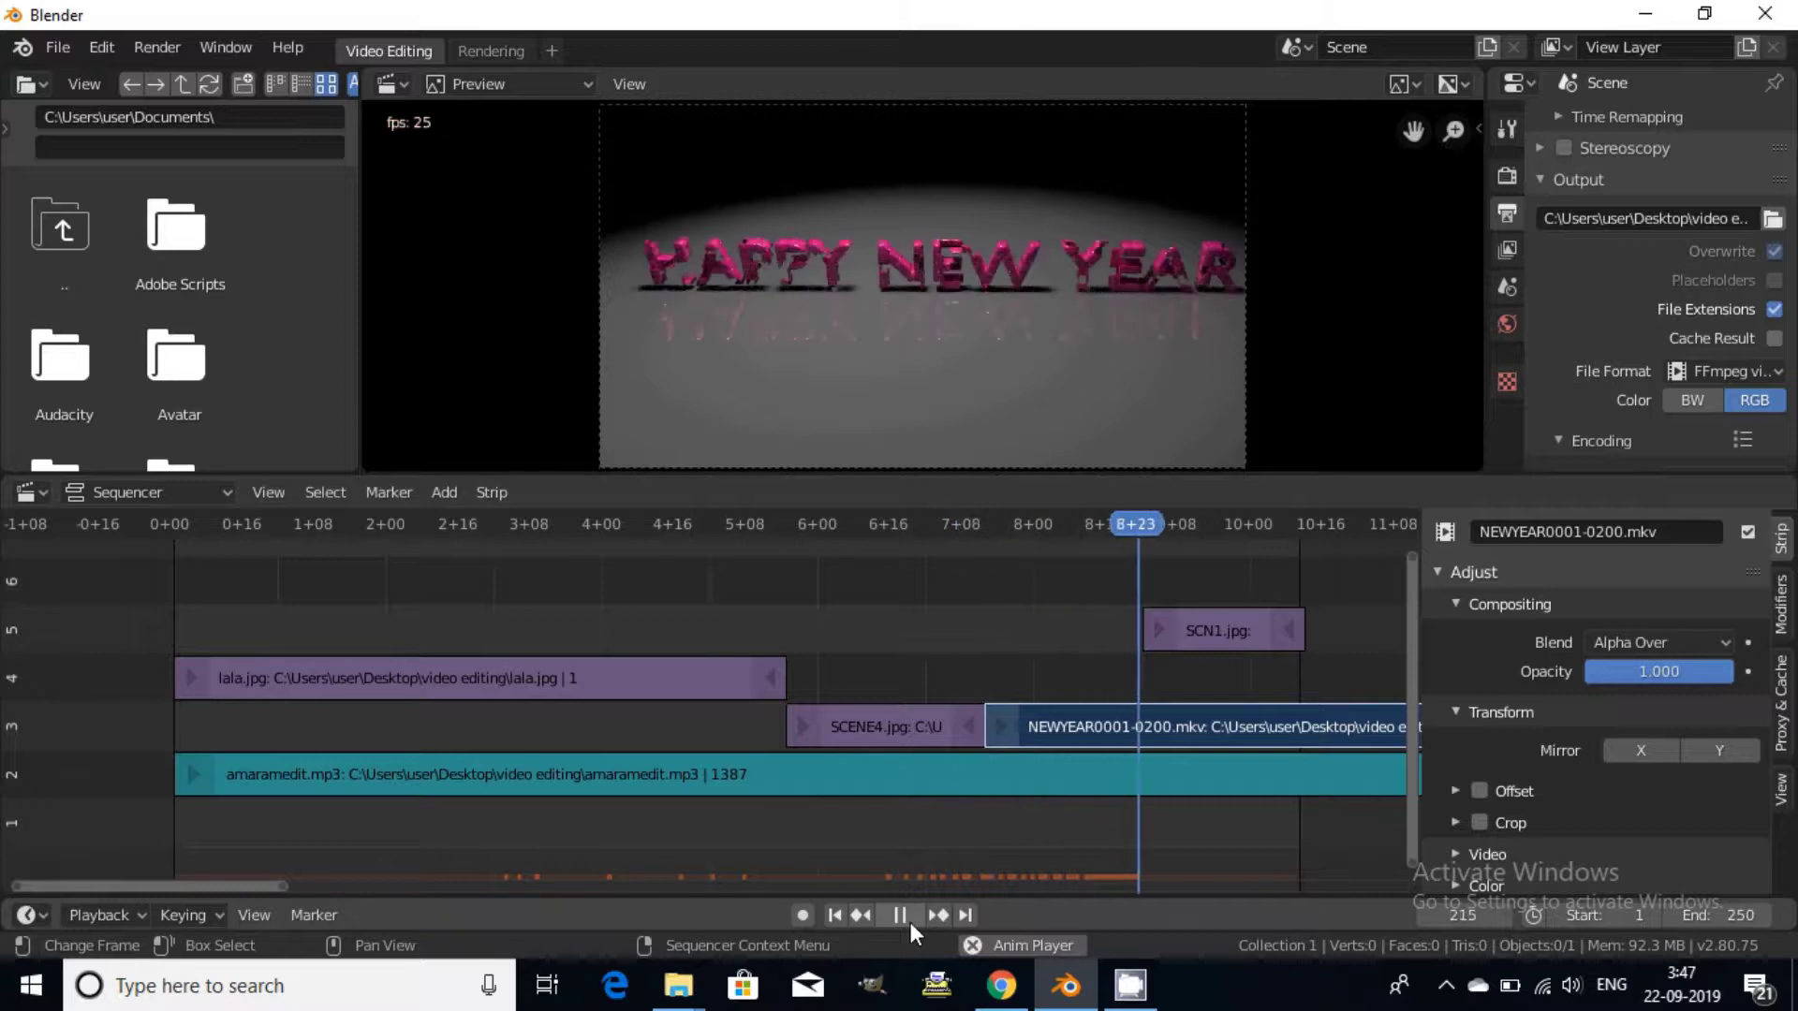
click(911, 923)
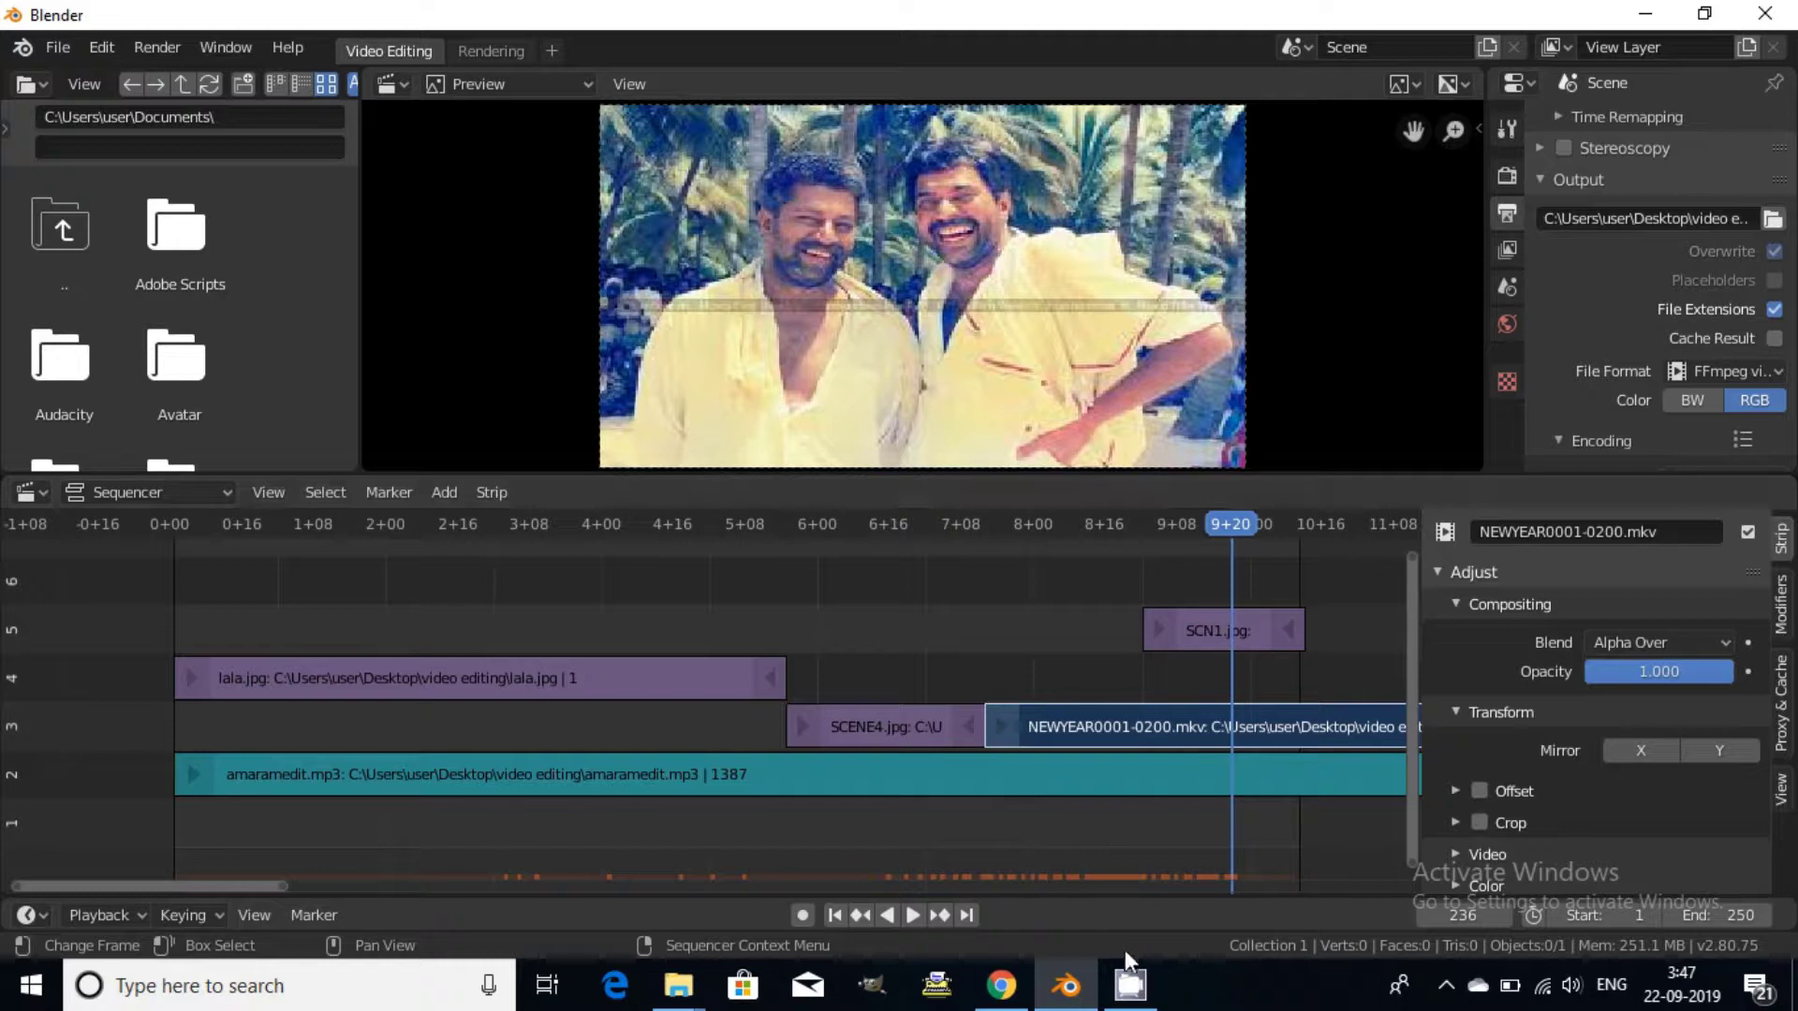
click(1140, 979)
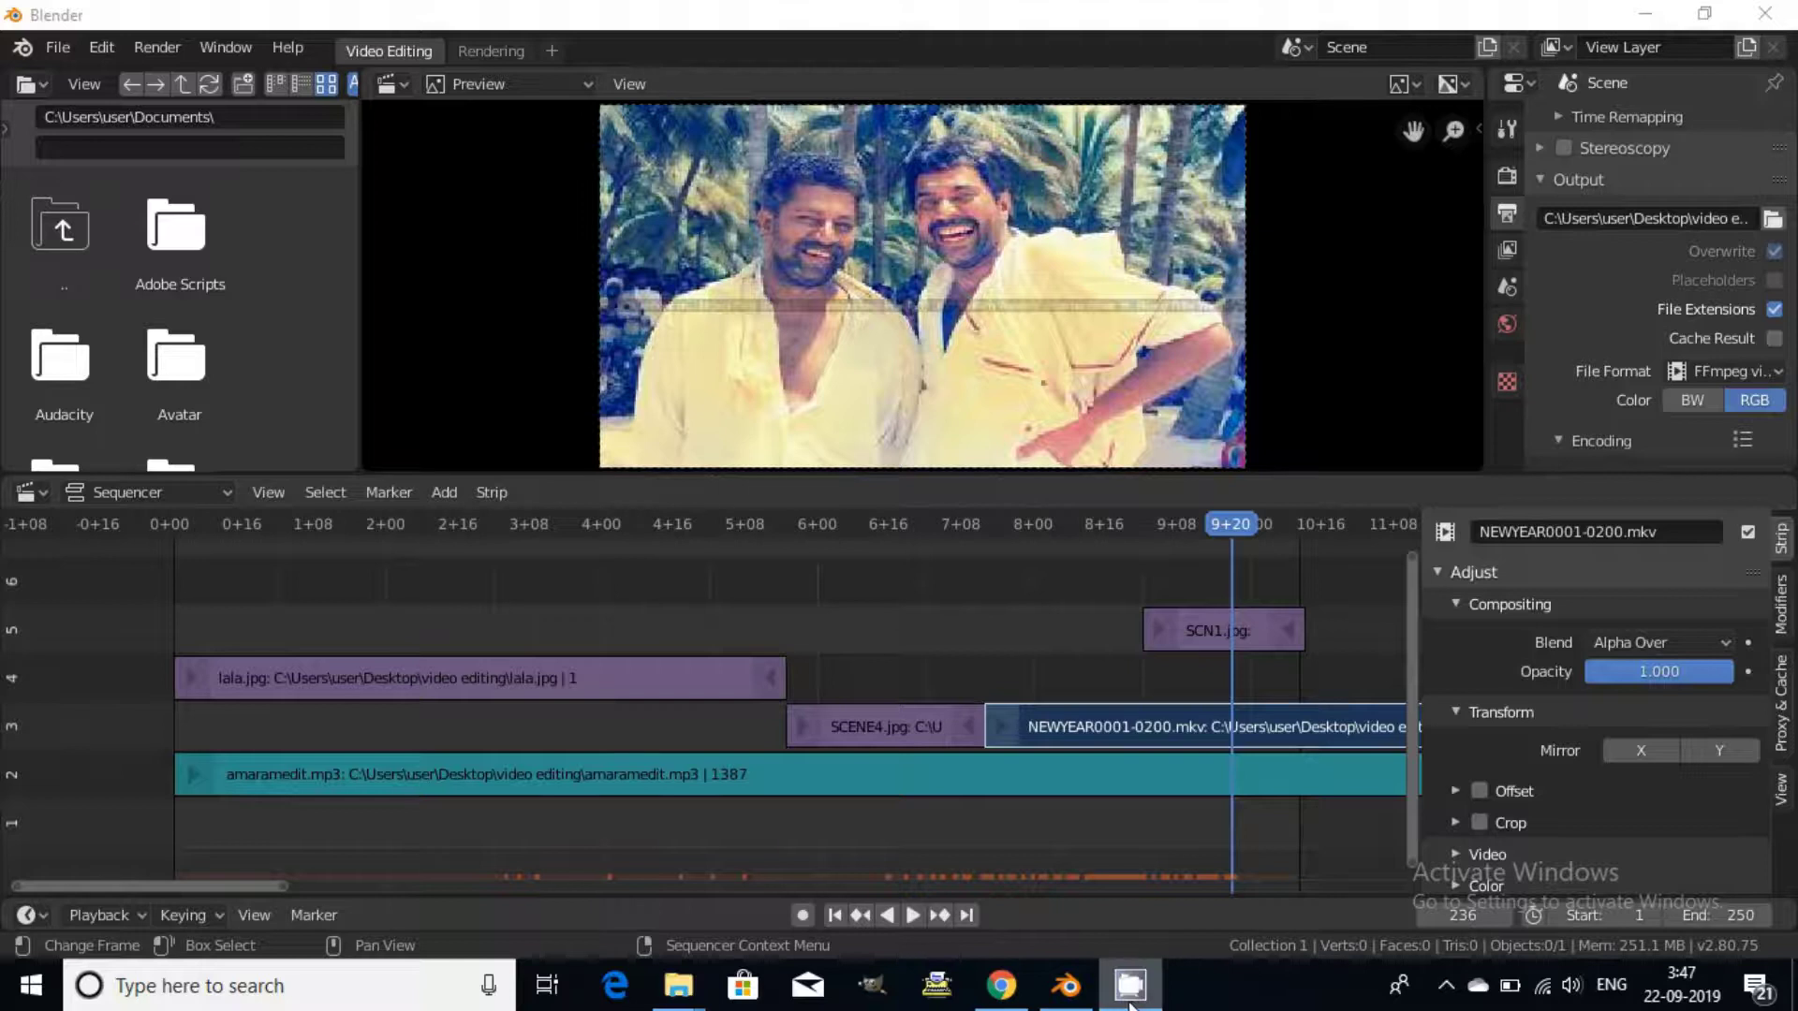
Minimise Blender and restart the CamStudio recording from the system tray.
click(1648, 16)
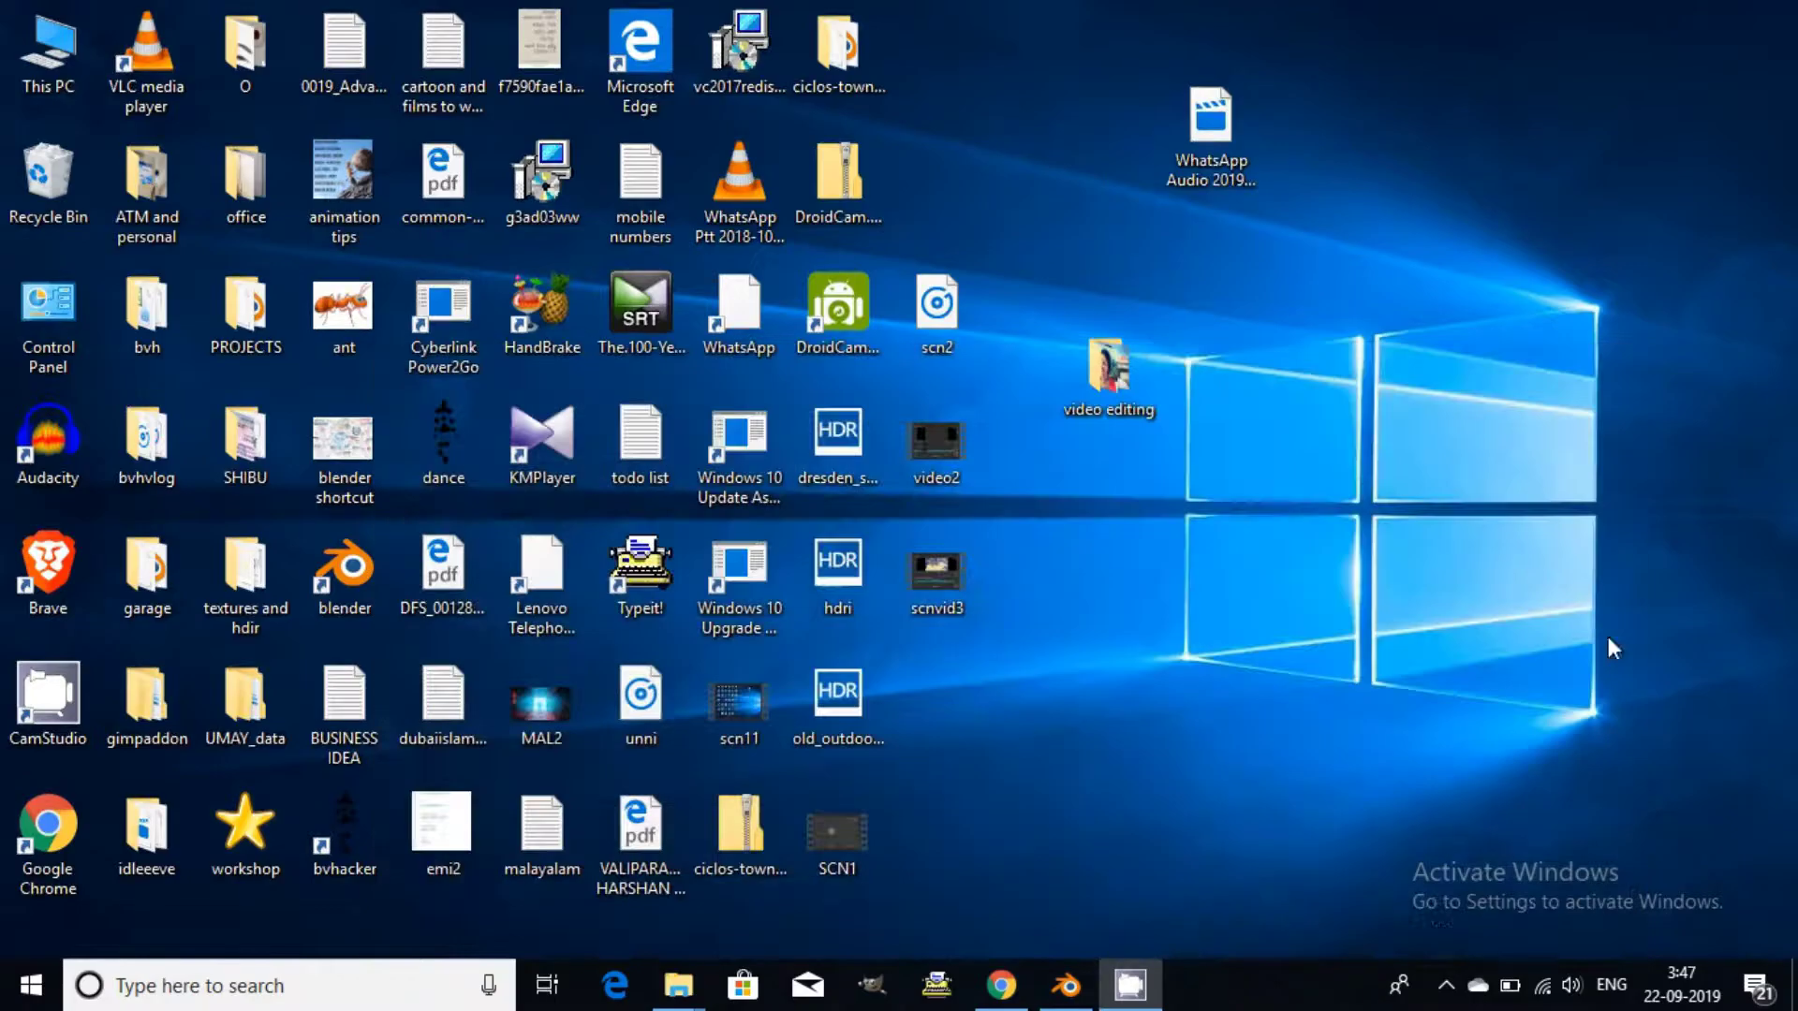
click(1446, 985)
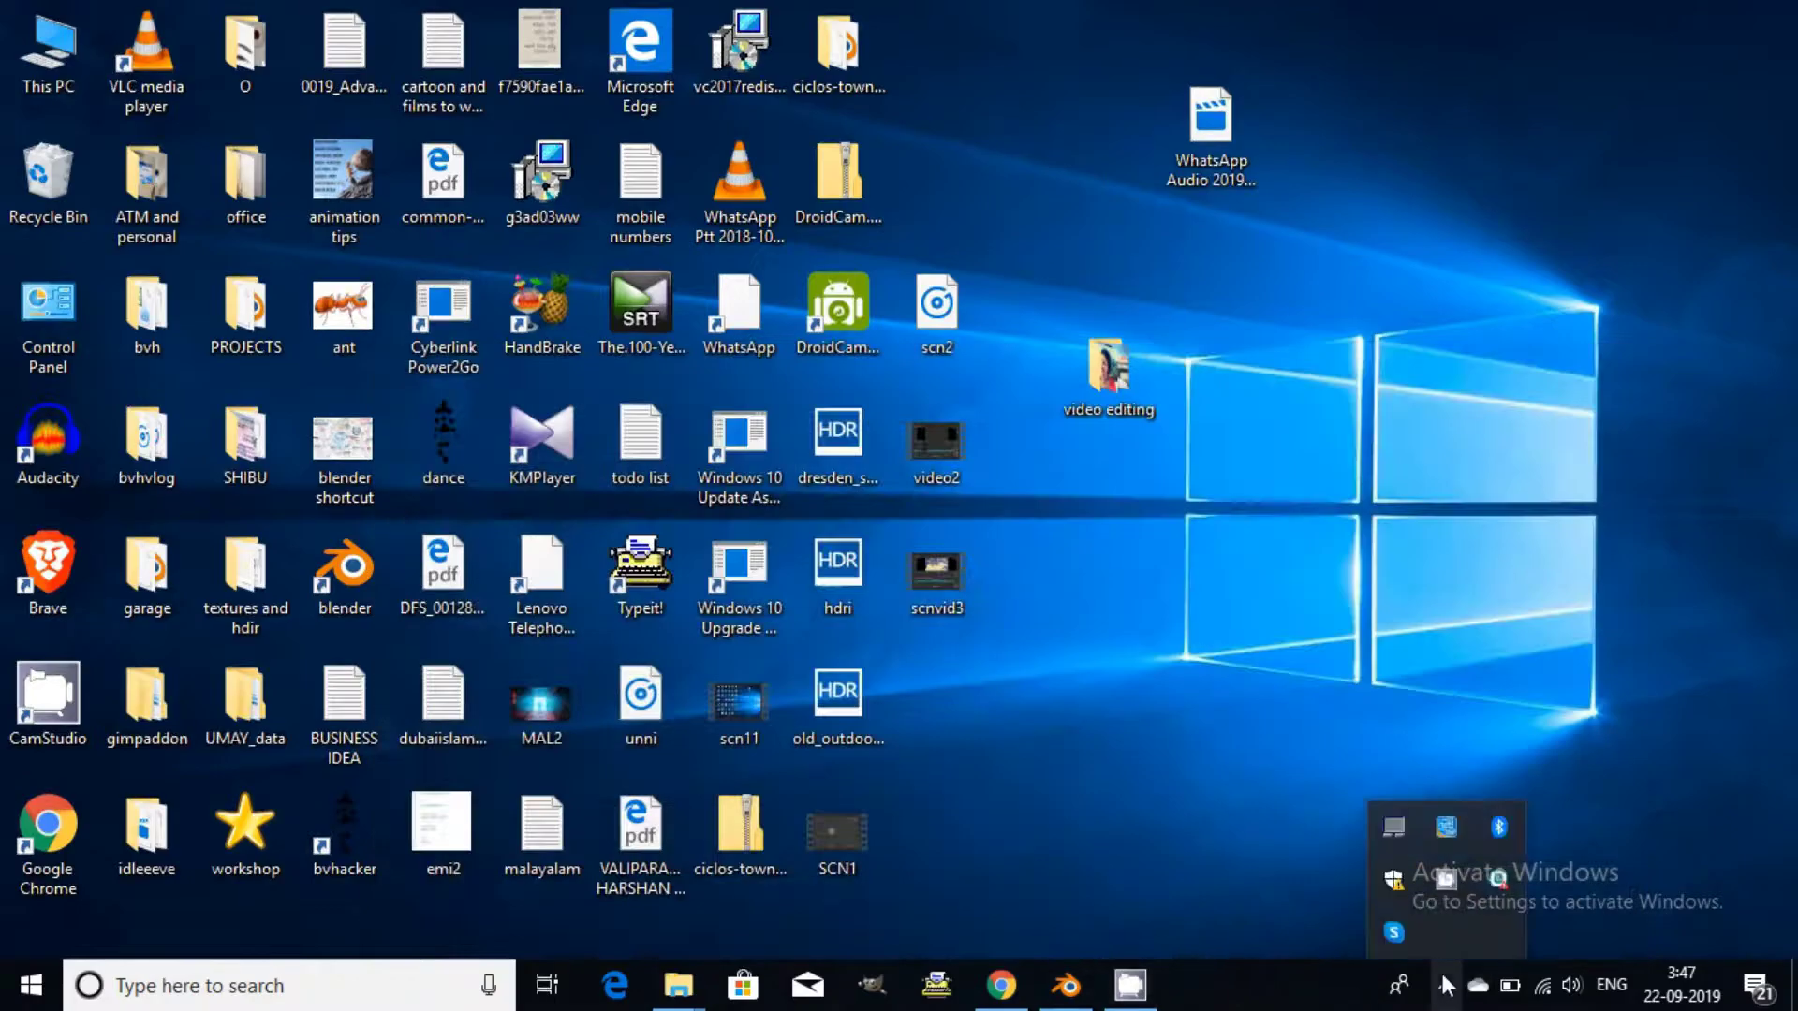
click(1445, 885)
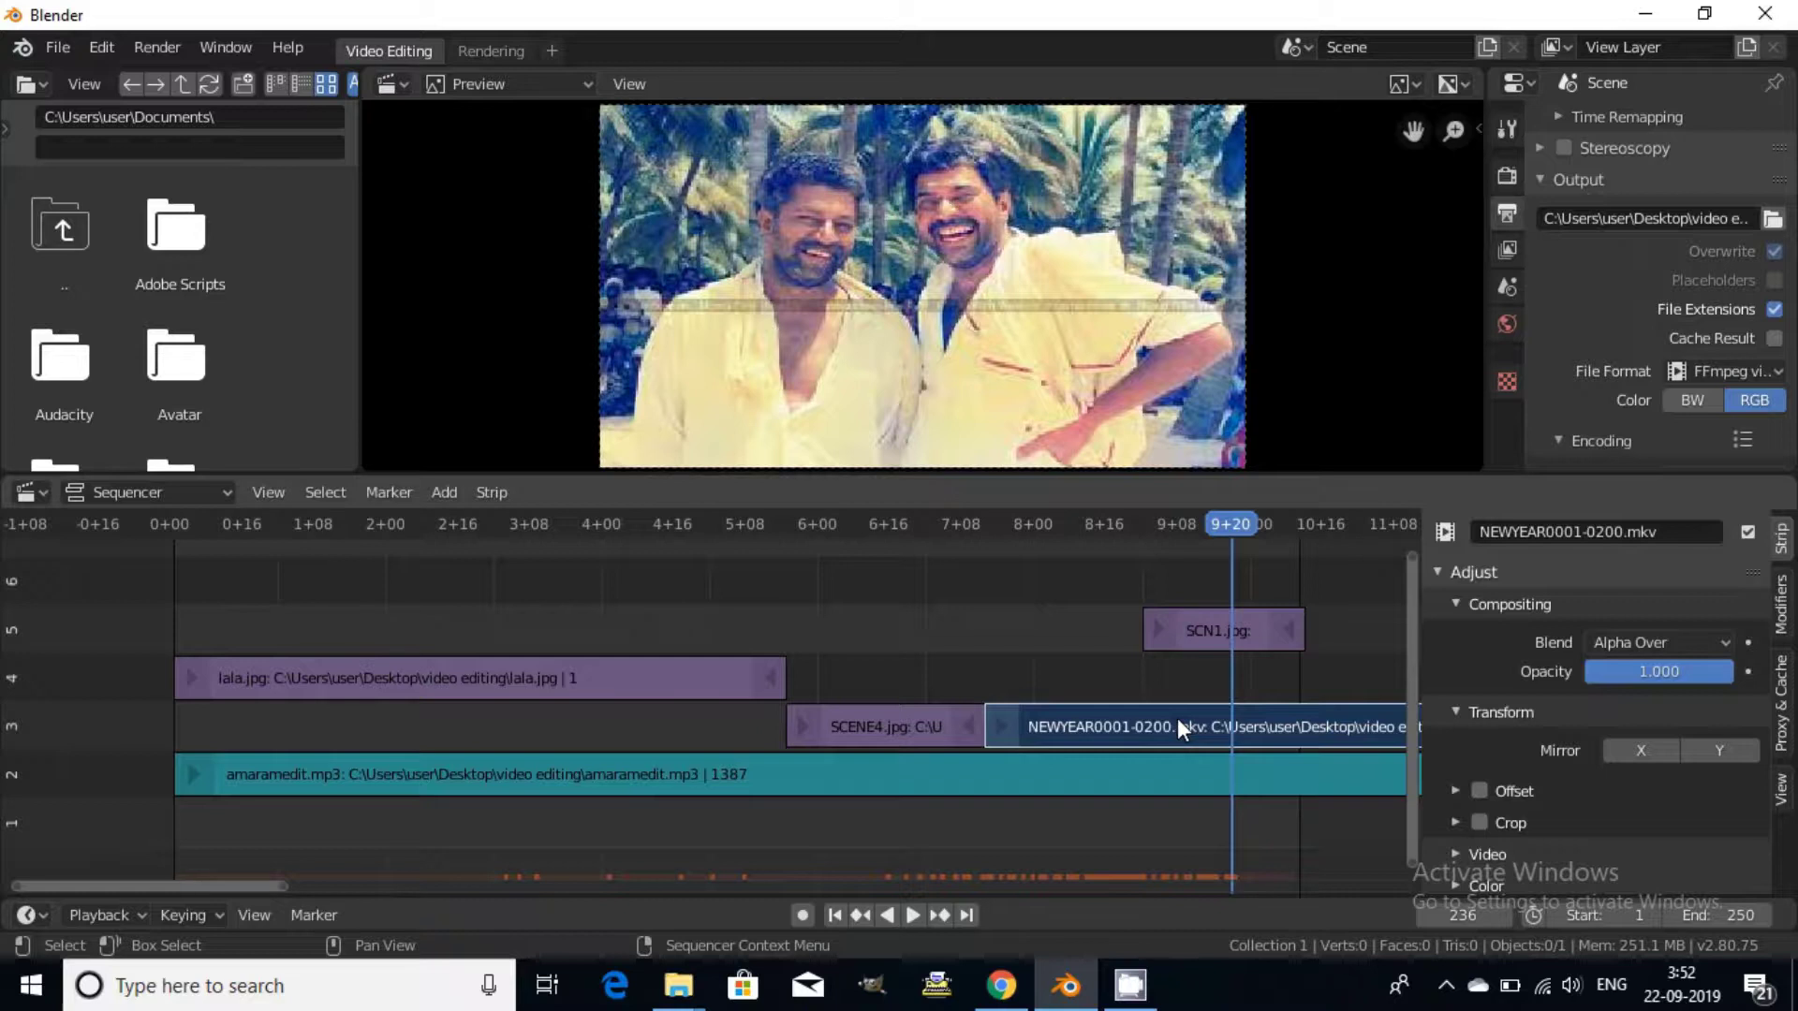
Move the NEWYEAR strip to frame 1 on channel 5 and slide lala.jpg later.
drag(1177, 718, 459, 613)
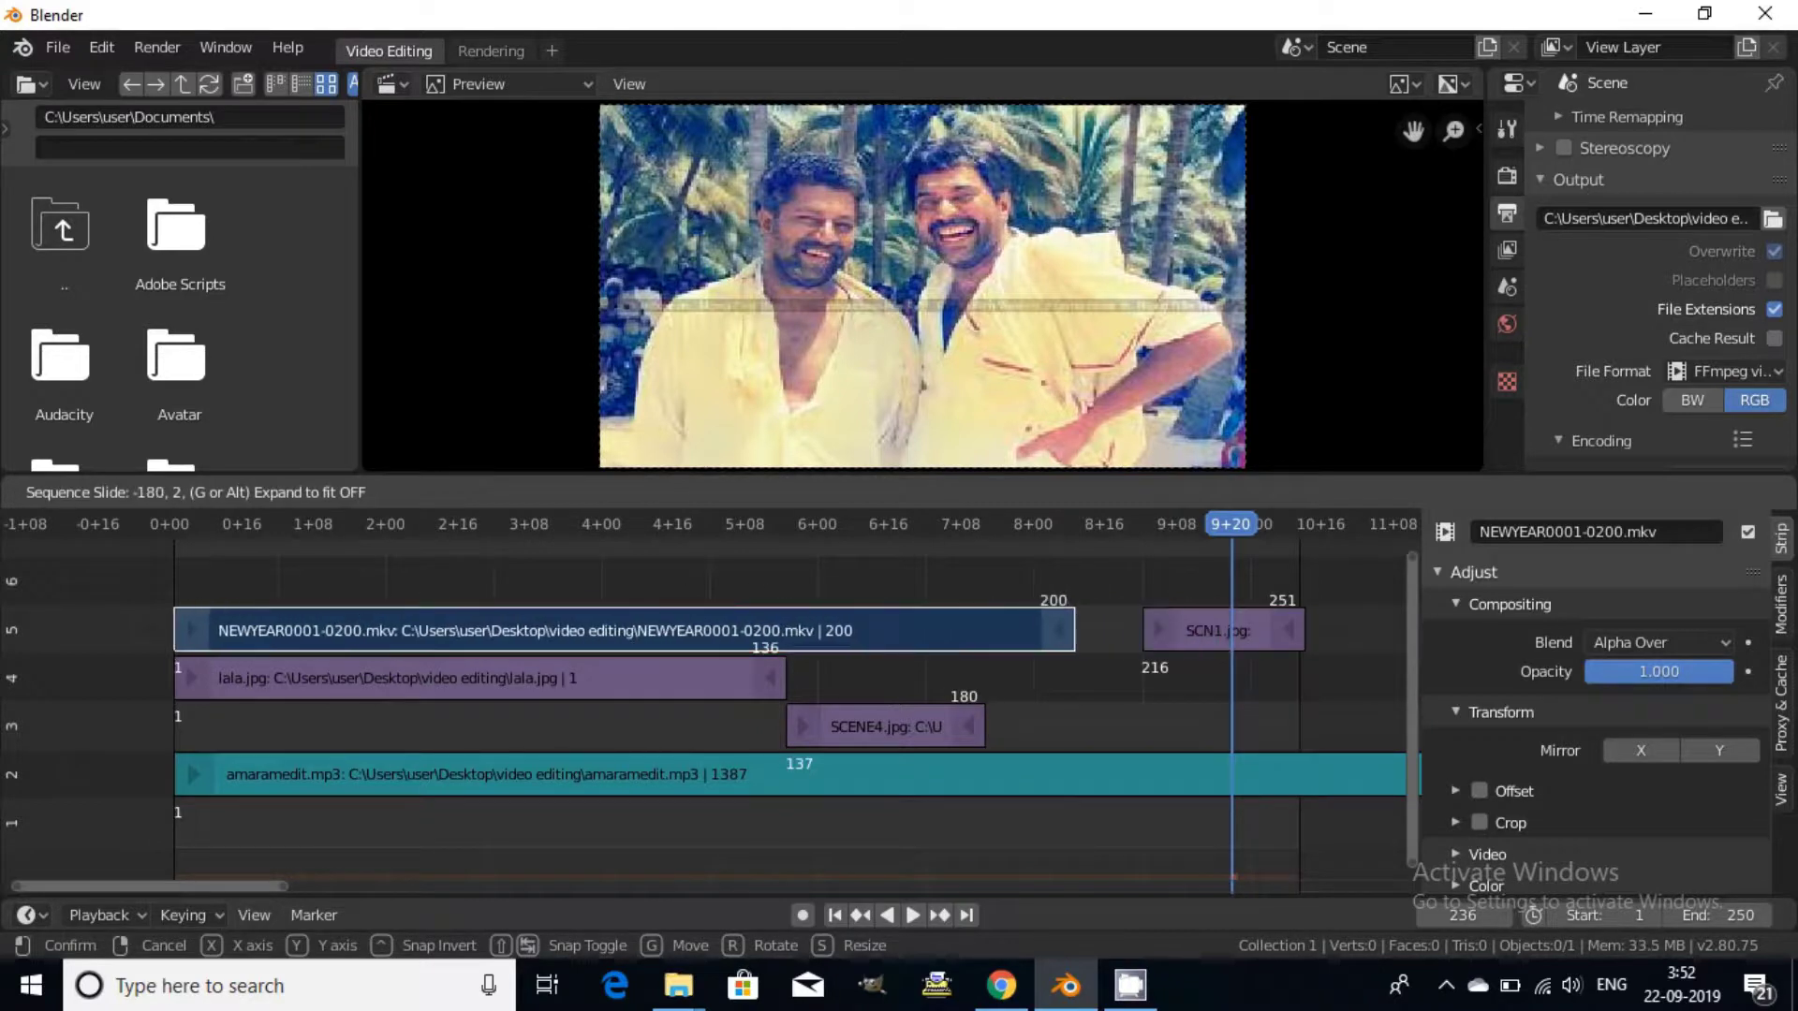
drag(459, 613, 355, 614)
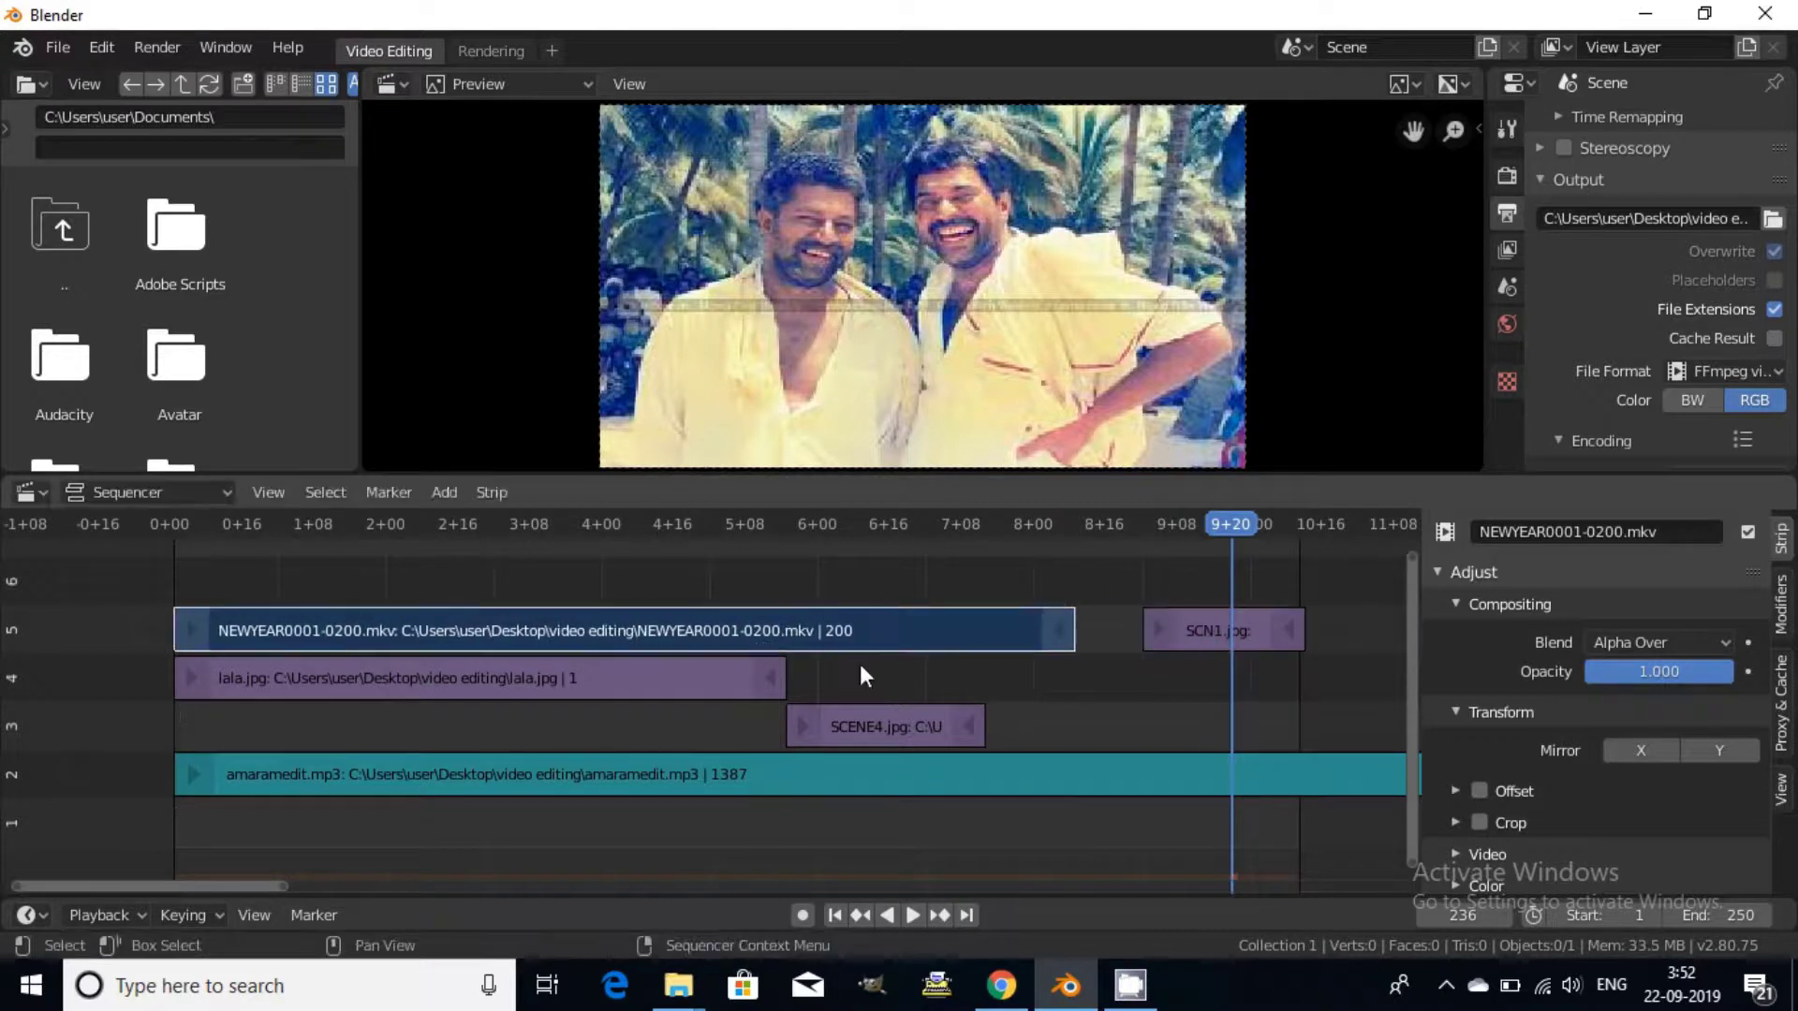
click(477, 683)
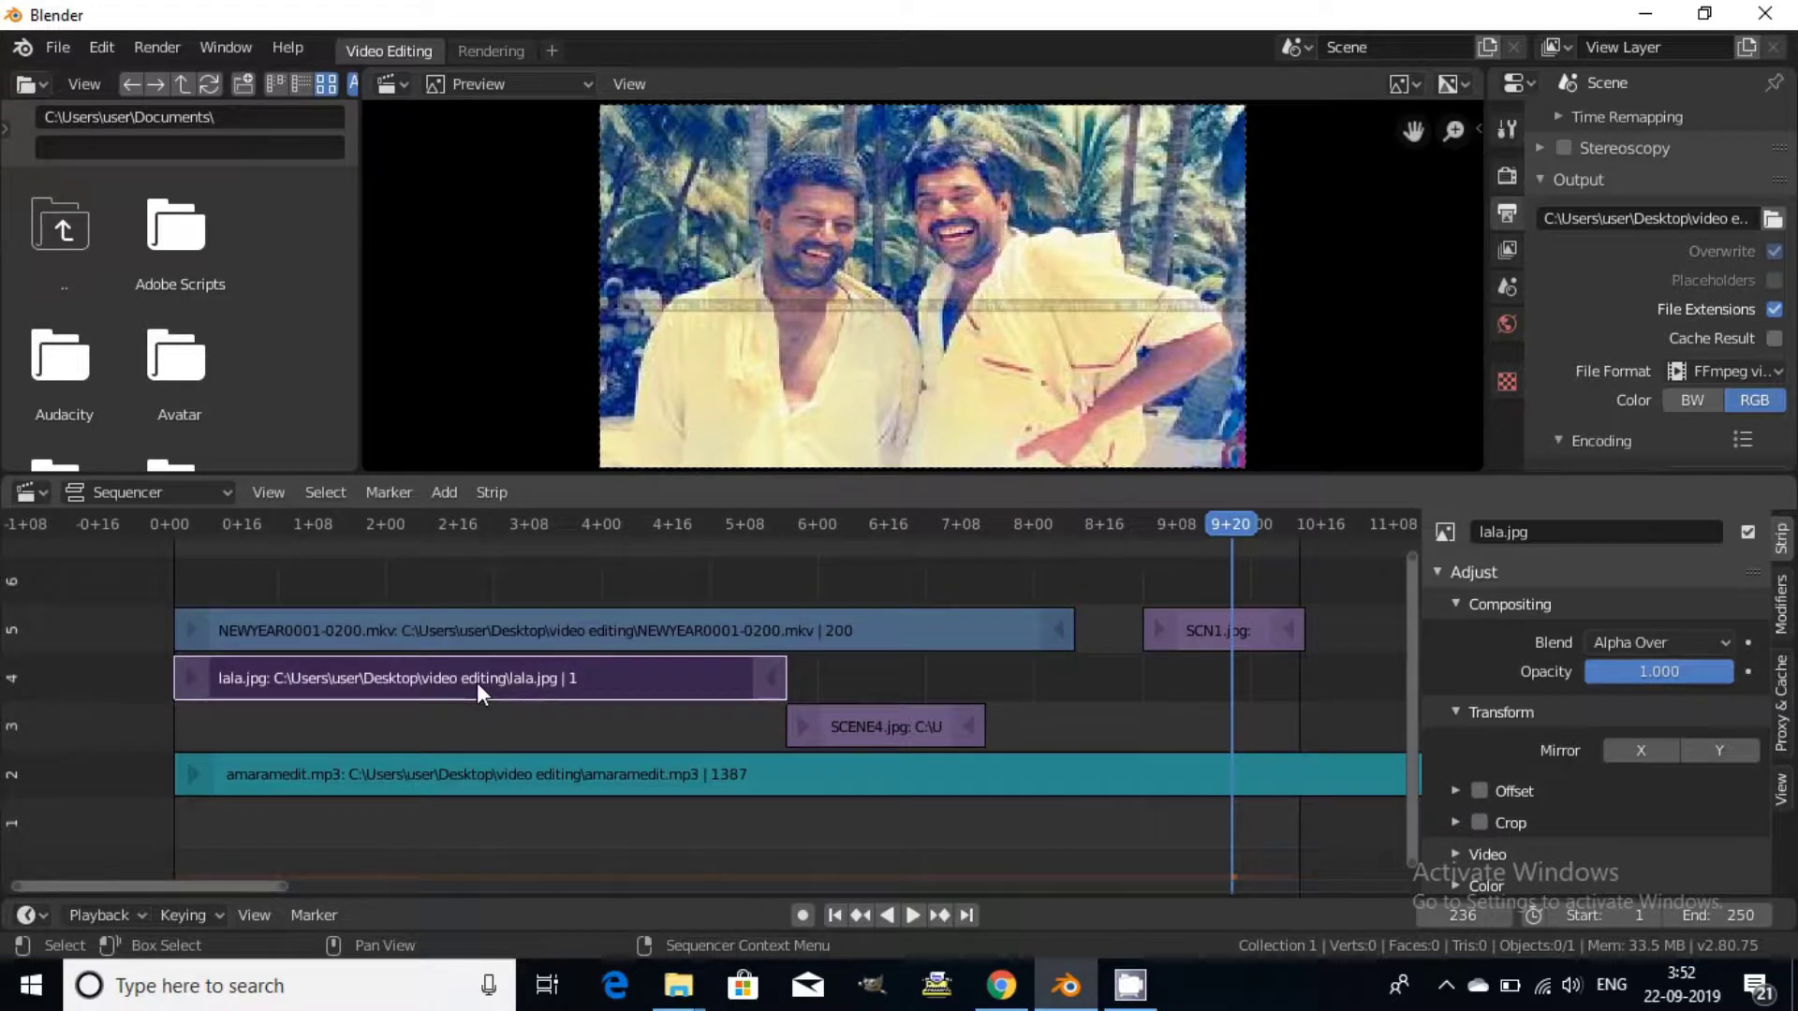
drag(476, 682, 896, 683)
click(641, 629)
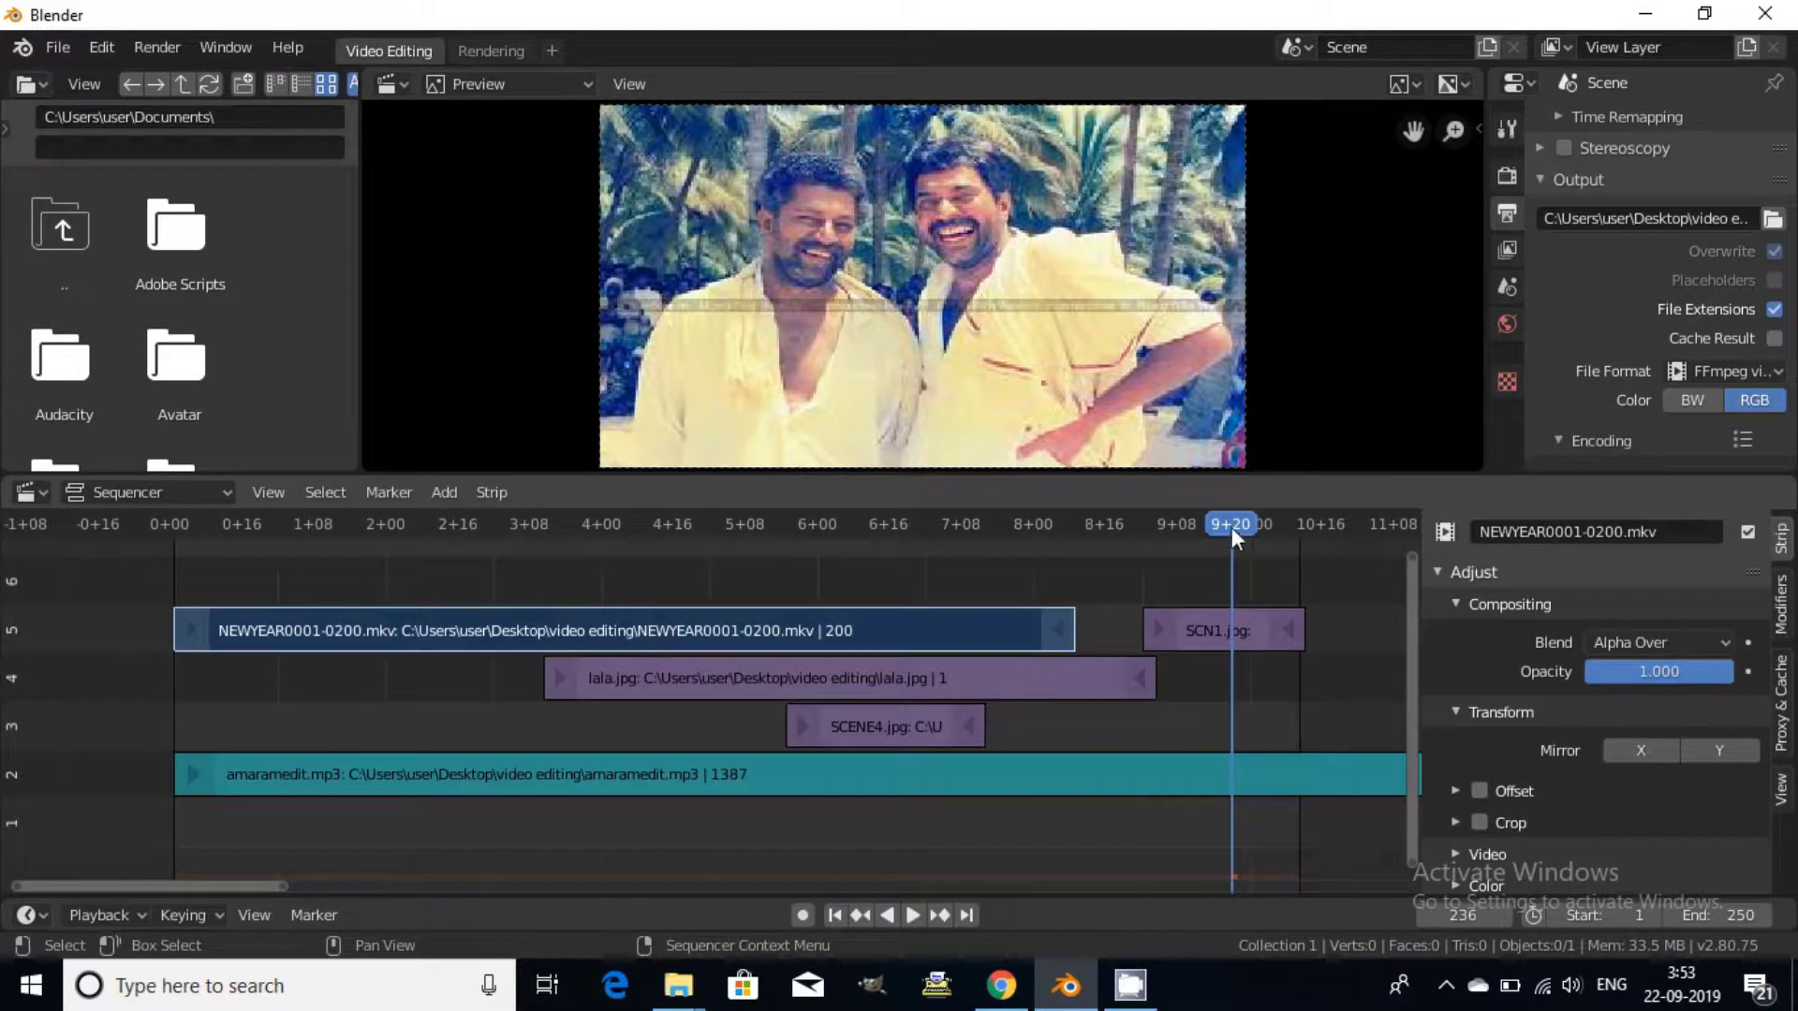
Play the edit briefly, then set the current frame to 3+03 (frame 75).
key(space)
mouse_move(1187, 513)
mouse_down()
mouse_move(346, 563)
mouse_move(427, 582)
mouse_up()
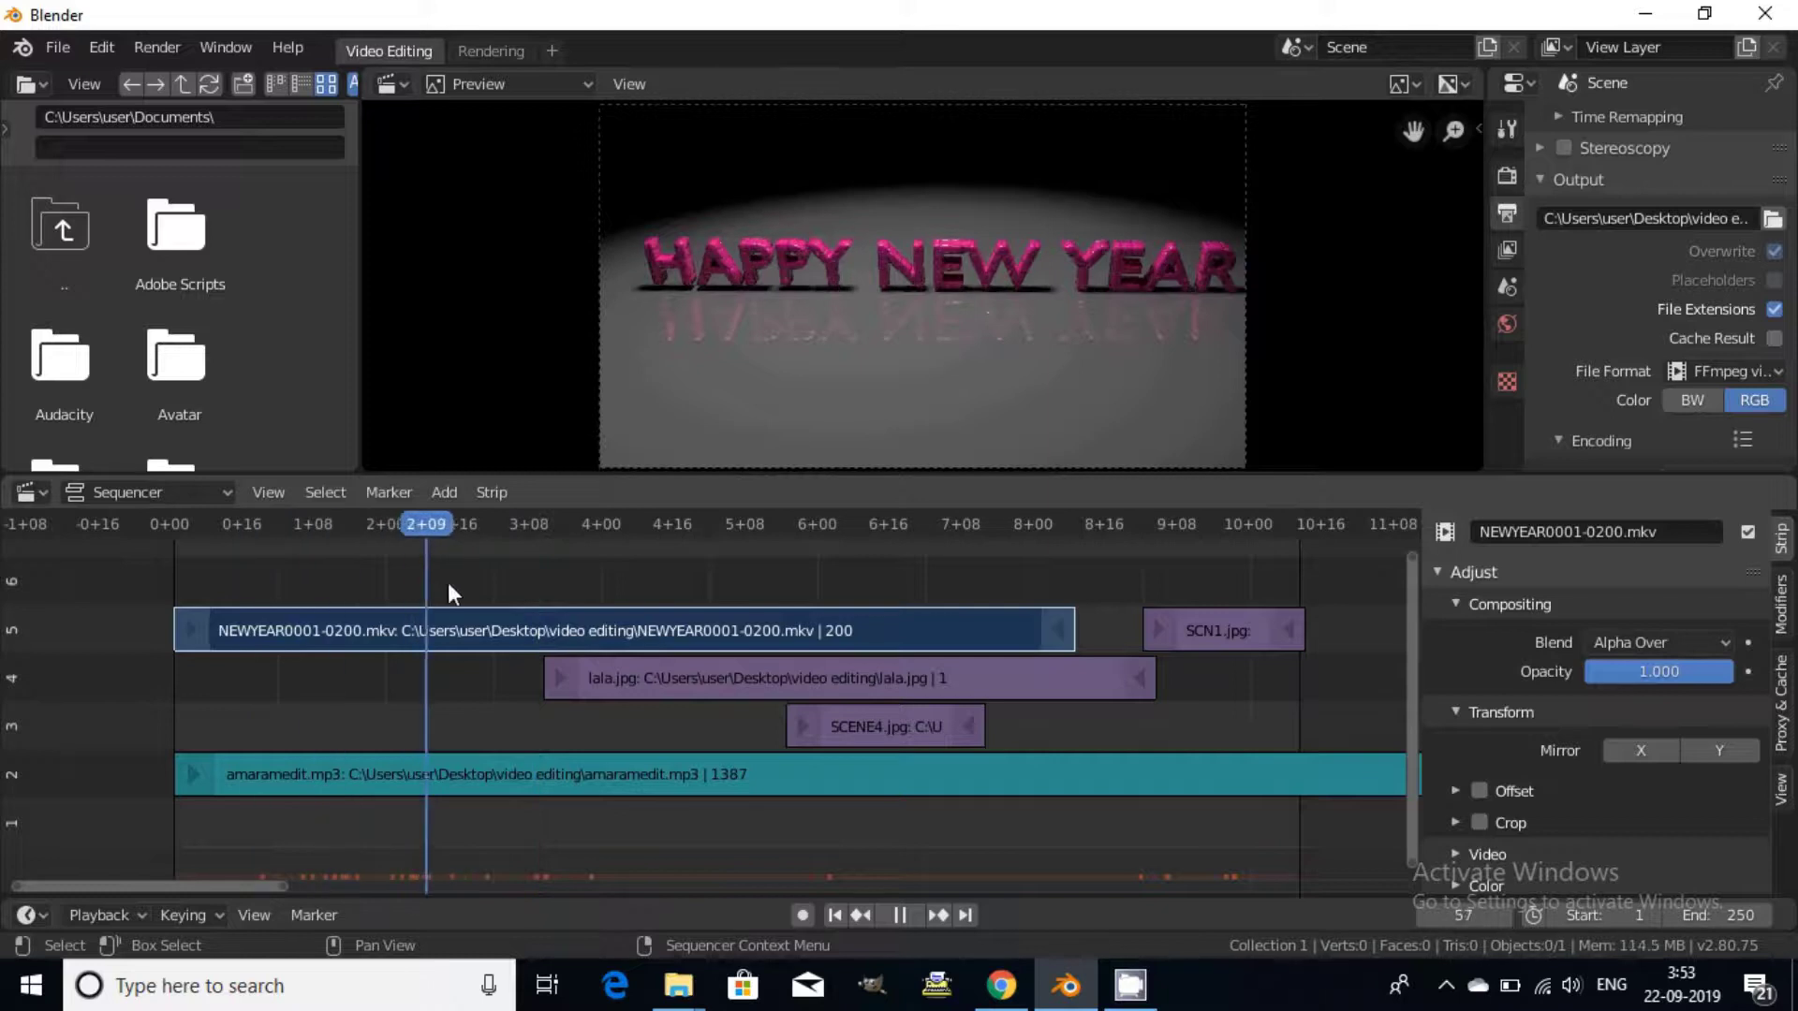
key(space)
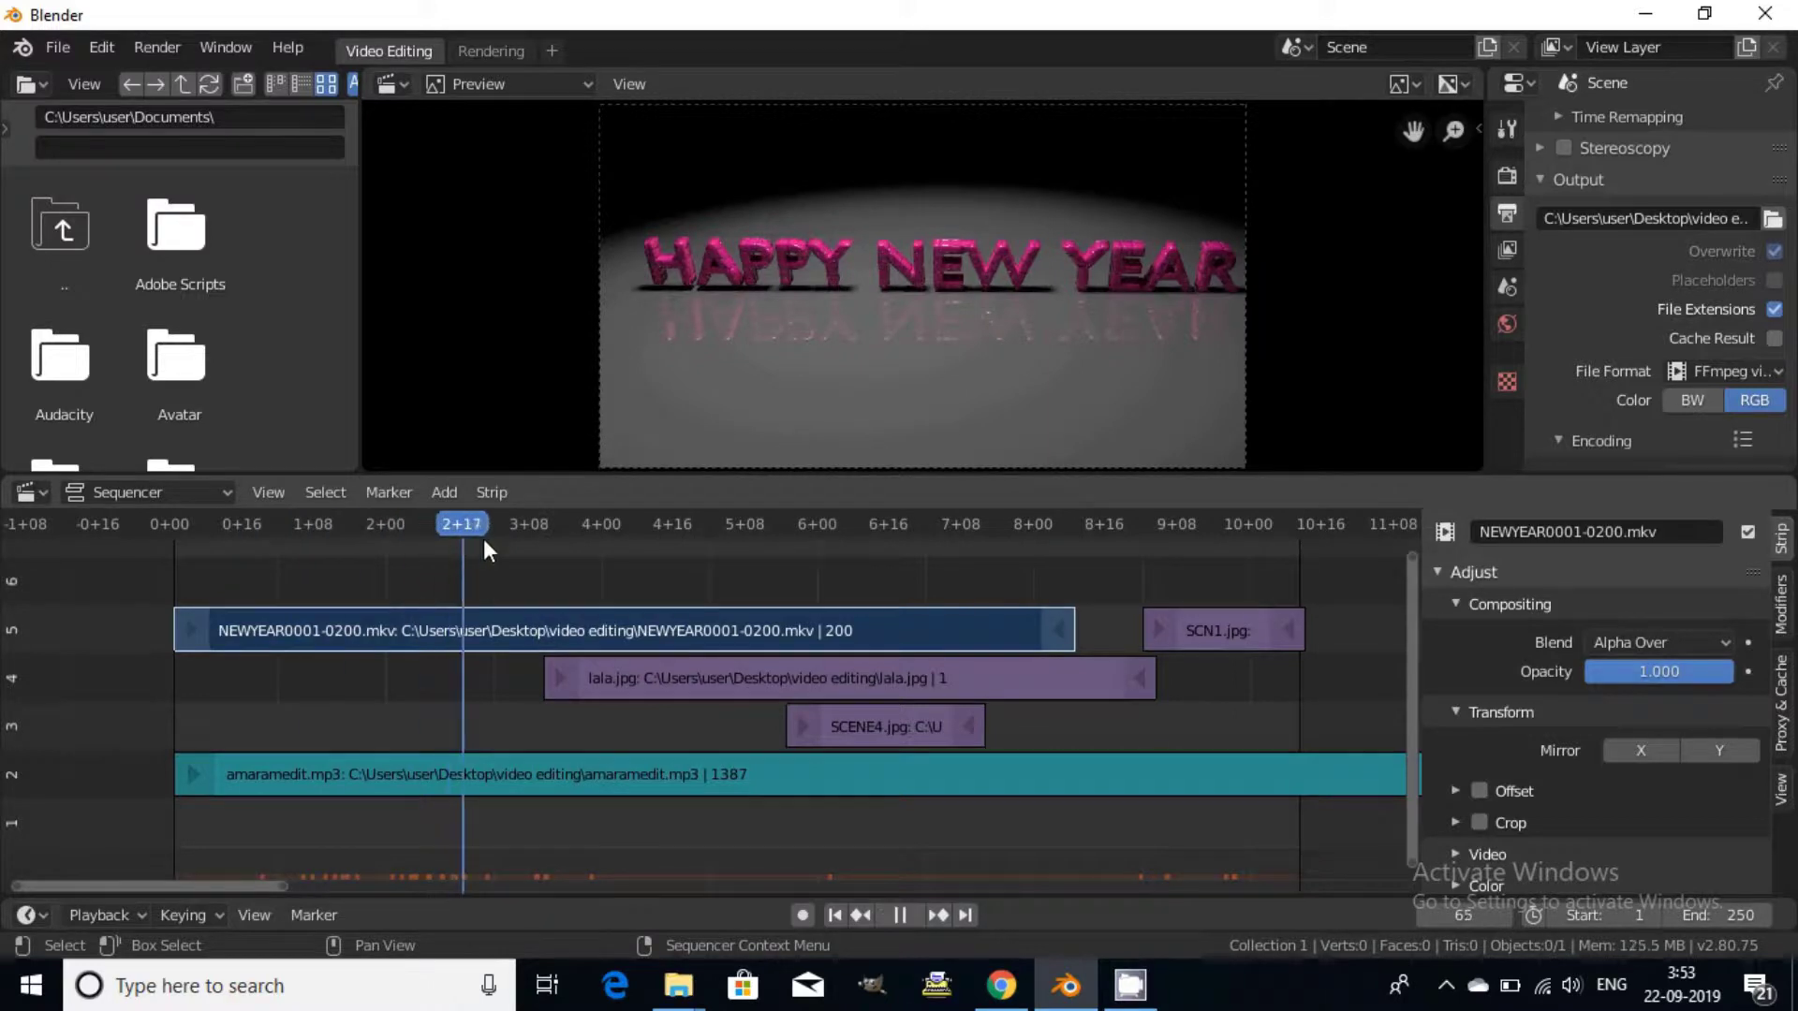
drag(451, 540, 506, 538)
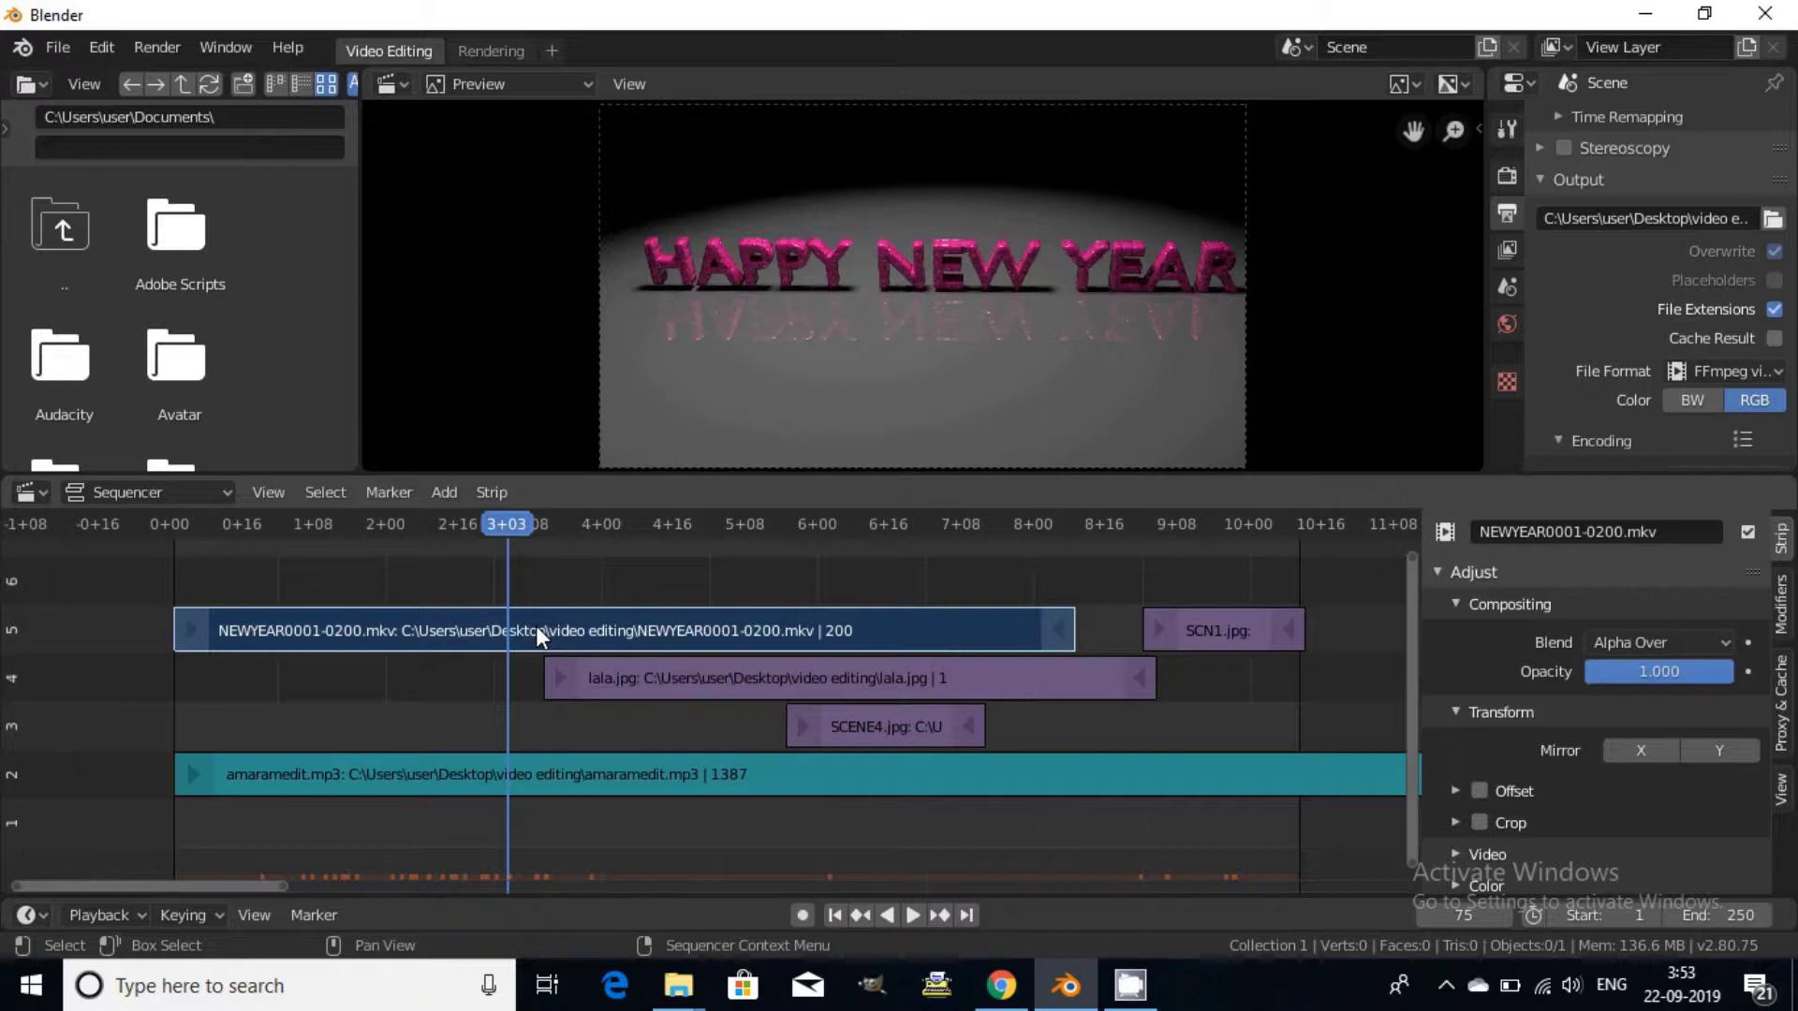
Split the NEWYEAR0001-0200.mkv strip at 3+03 and erase its right half.
key(k)
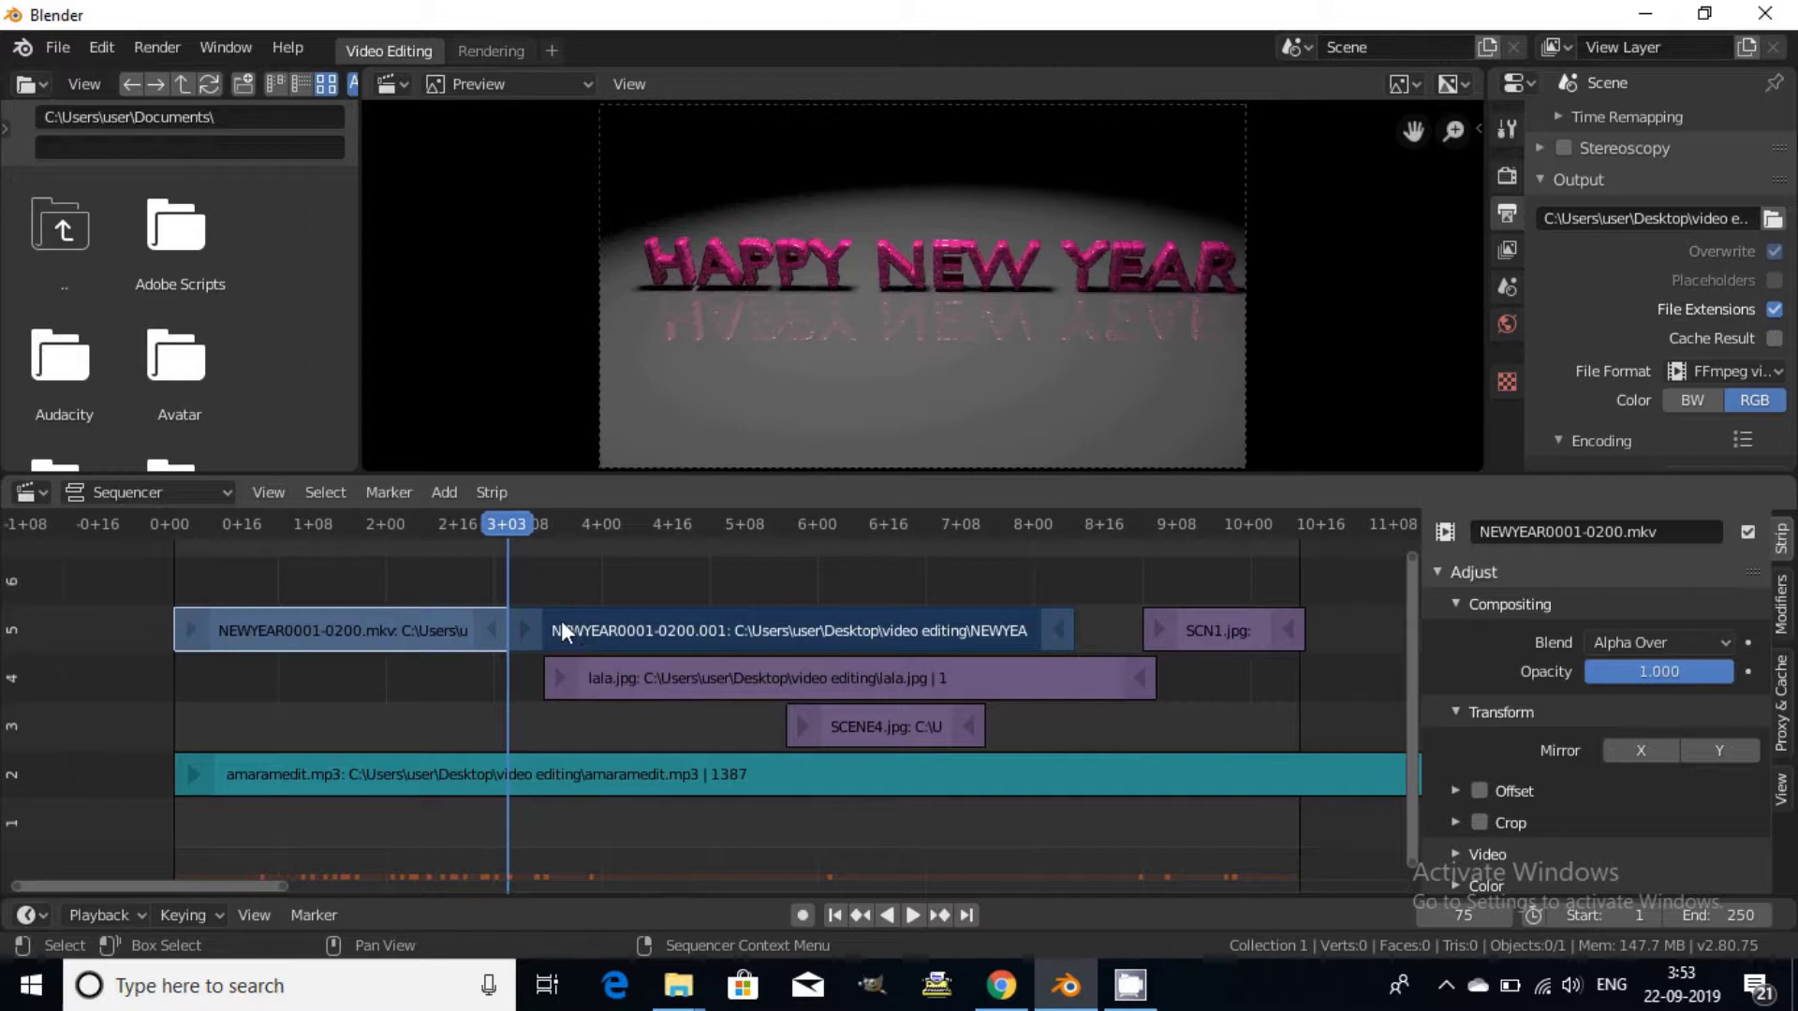
click(558, 621)
key(x)
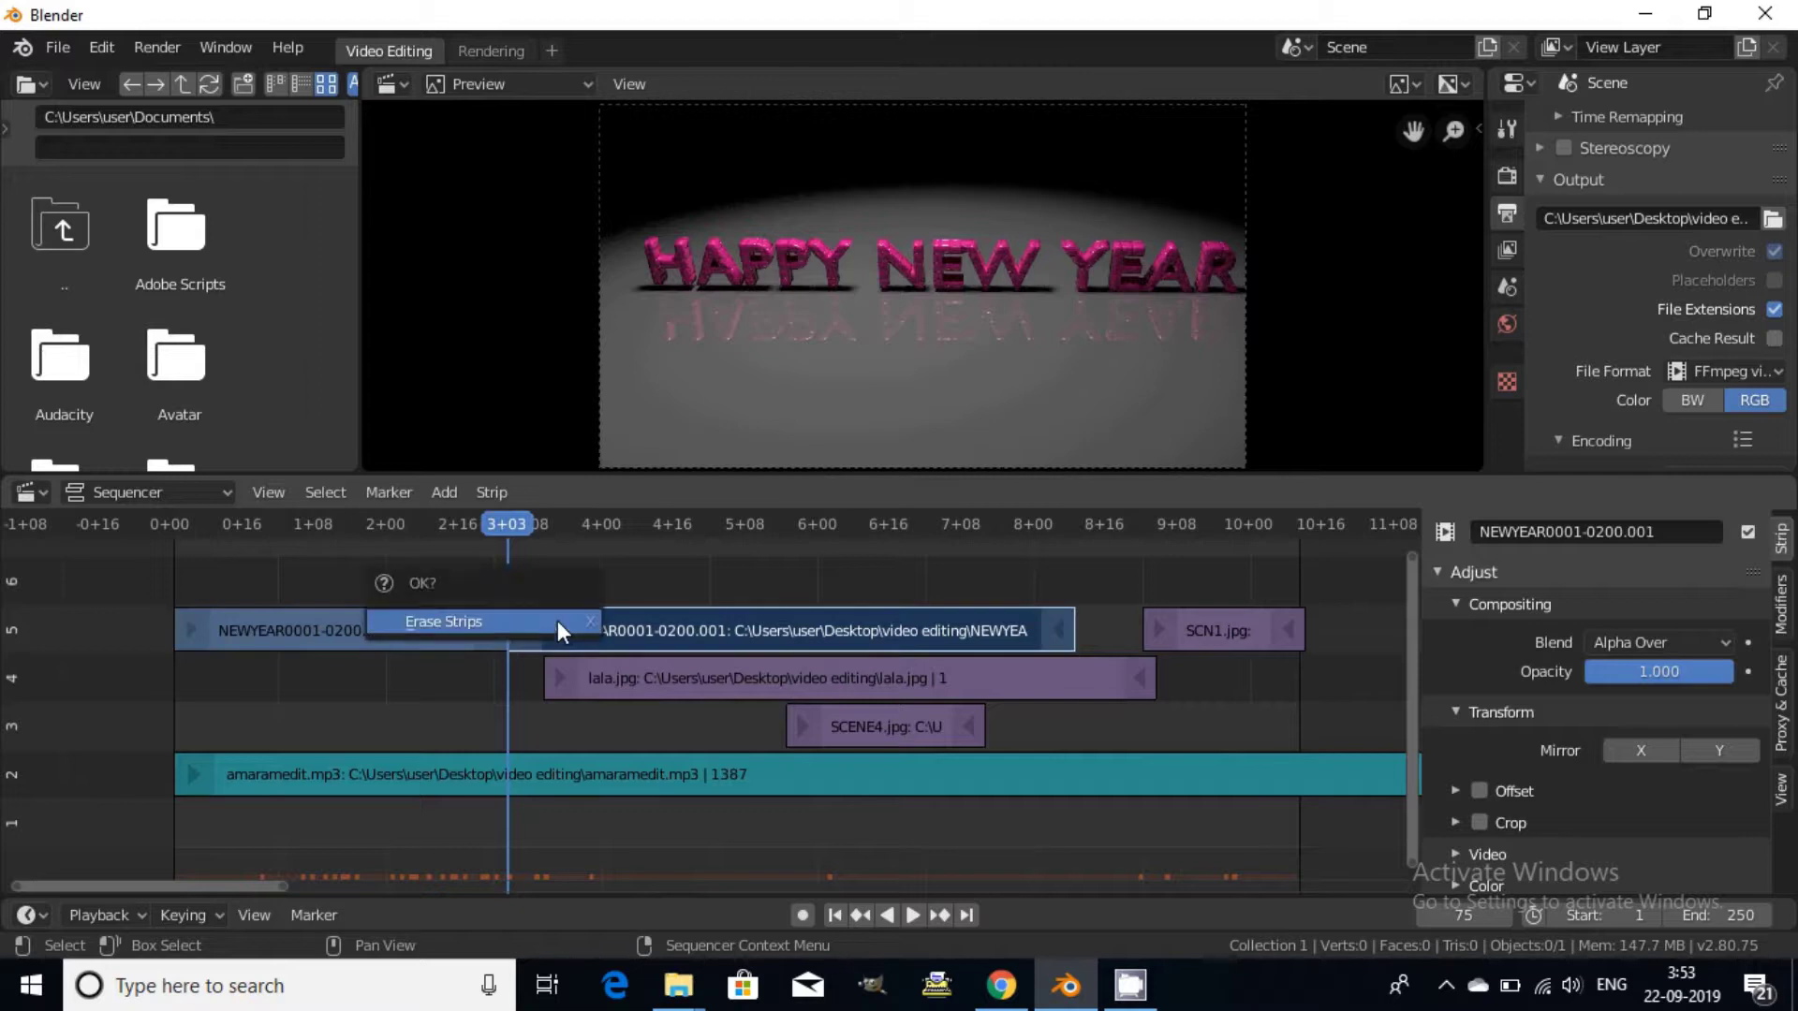
click(558, 620)
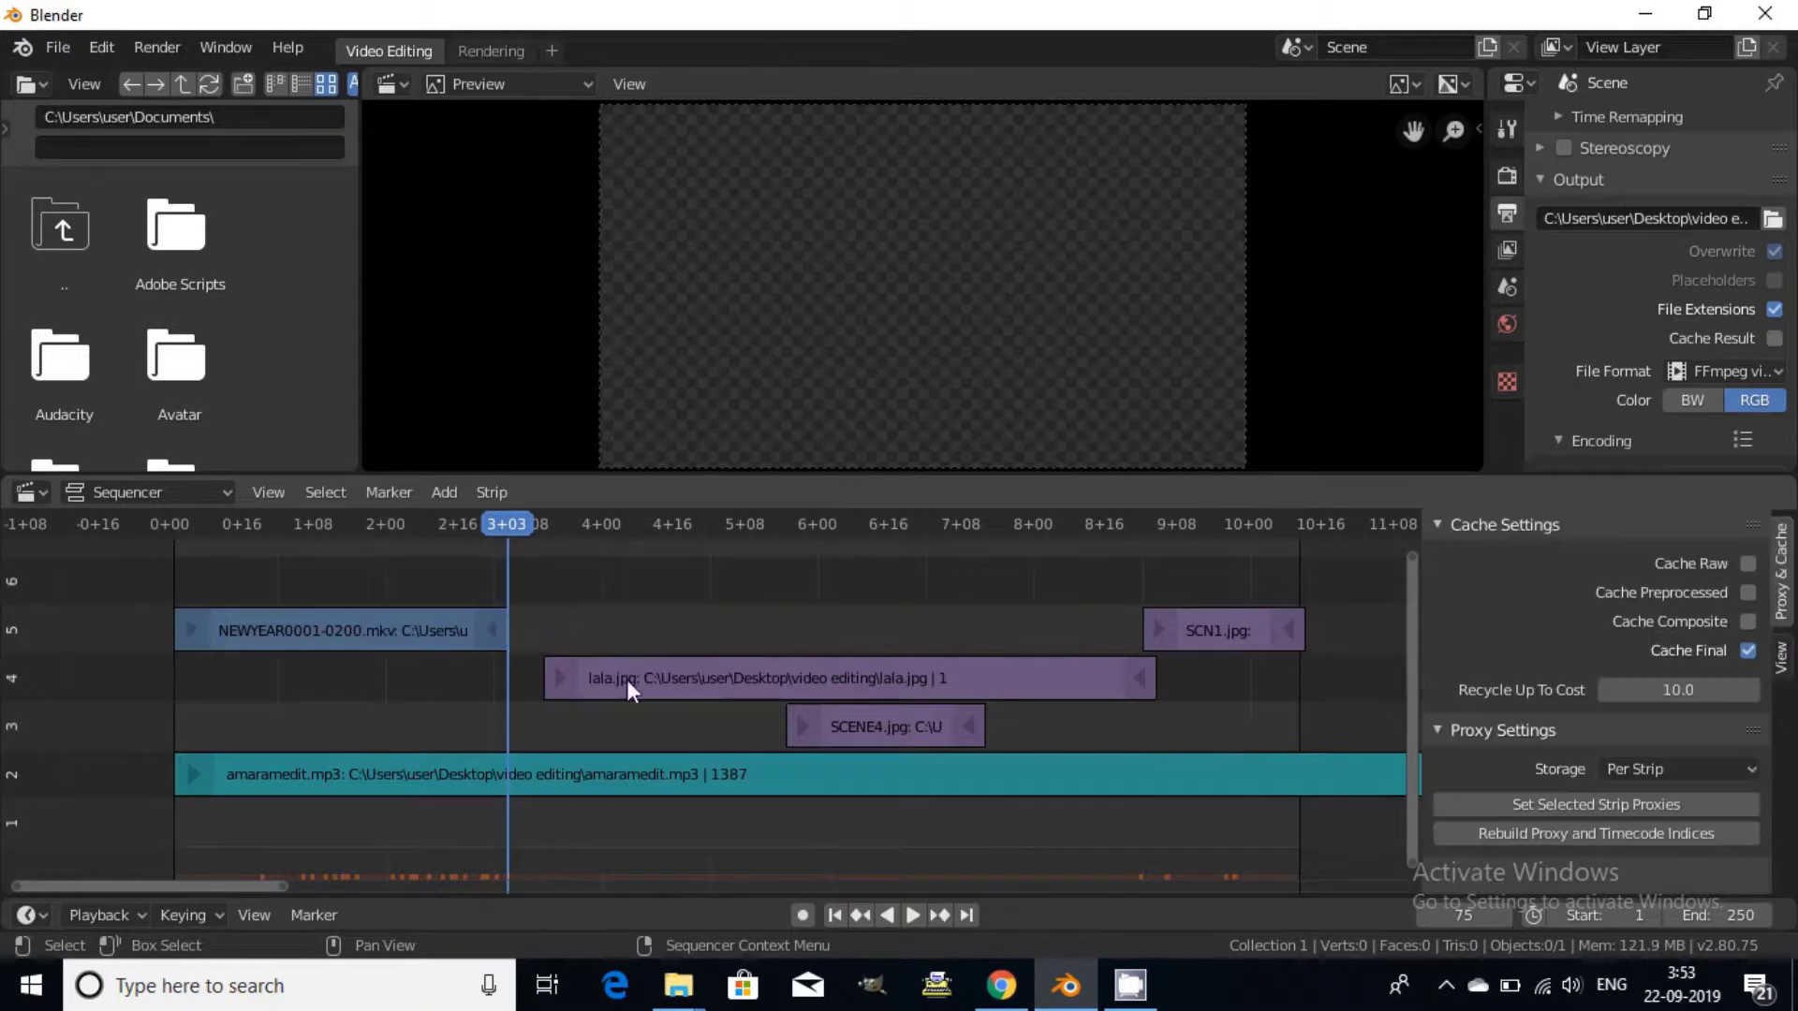
Slide lala.jpg left to start at frame 76 and shorten it to end at 135.
click(687, 684)
key(g)
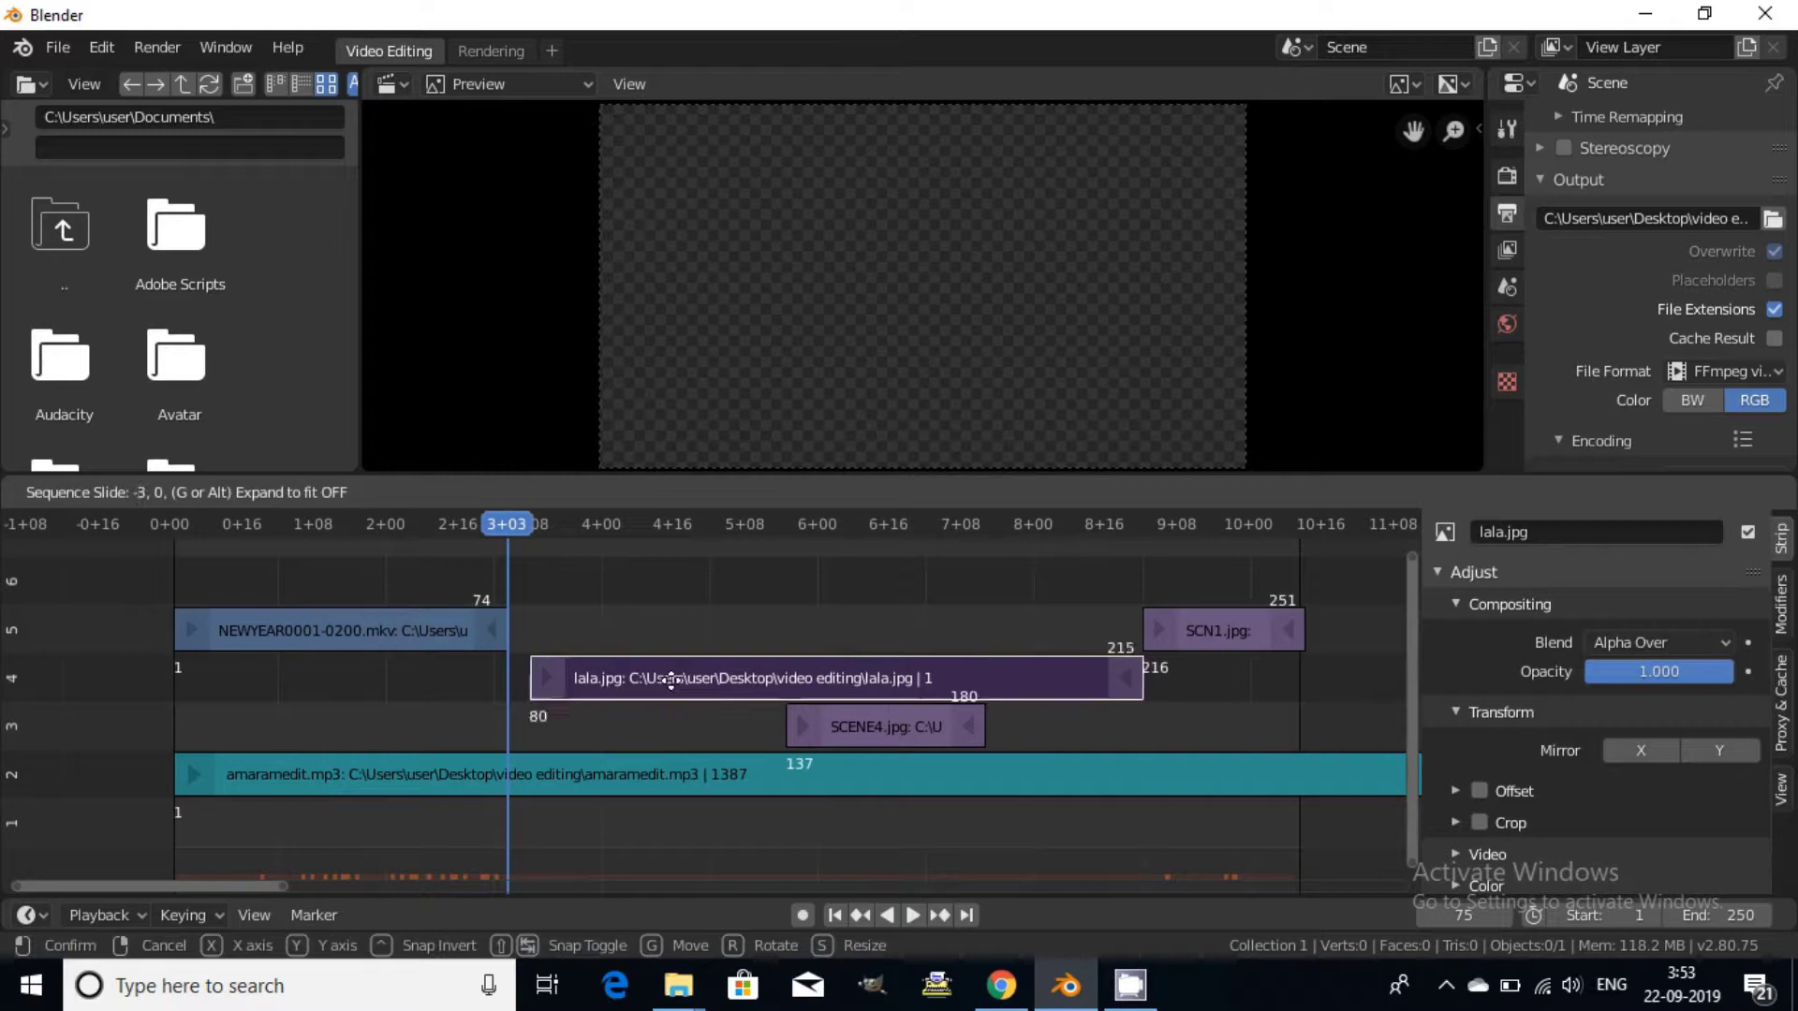
click(652, 681)
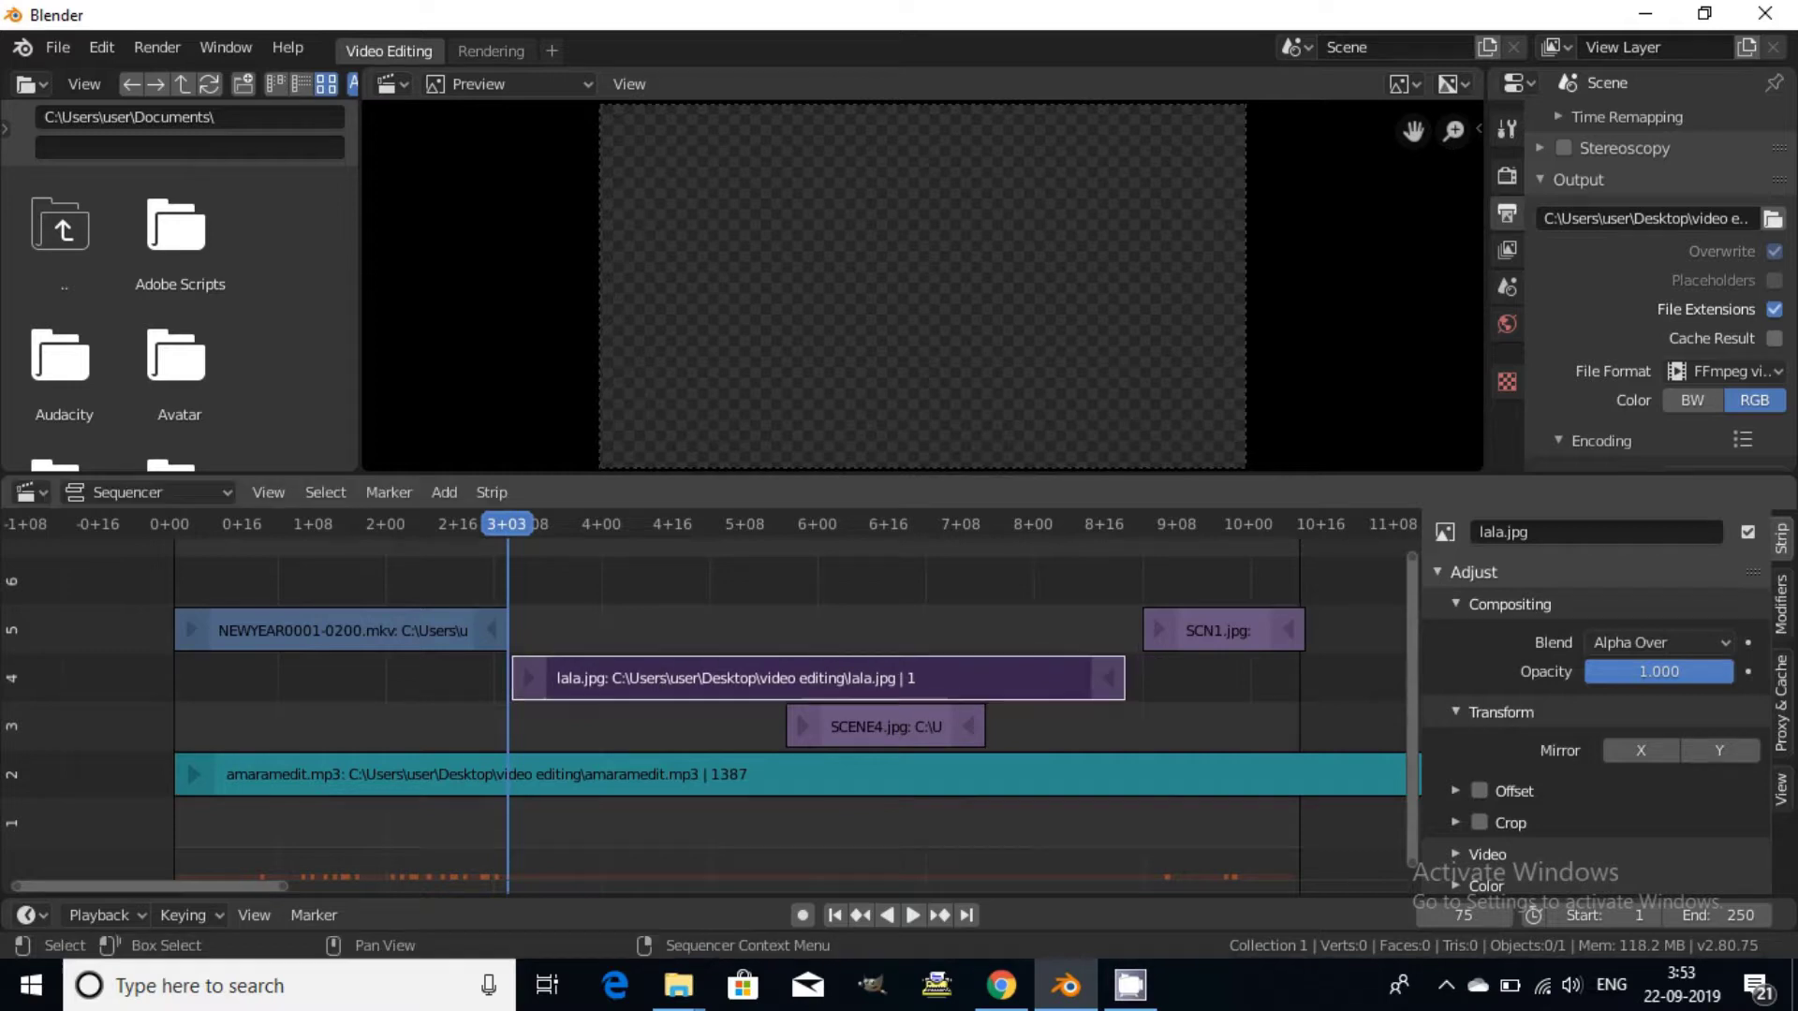
click(897, 726)
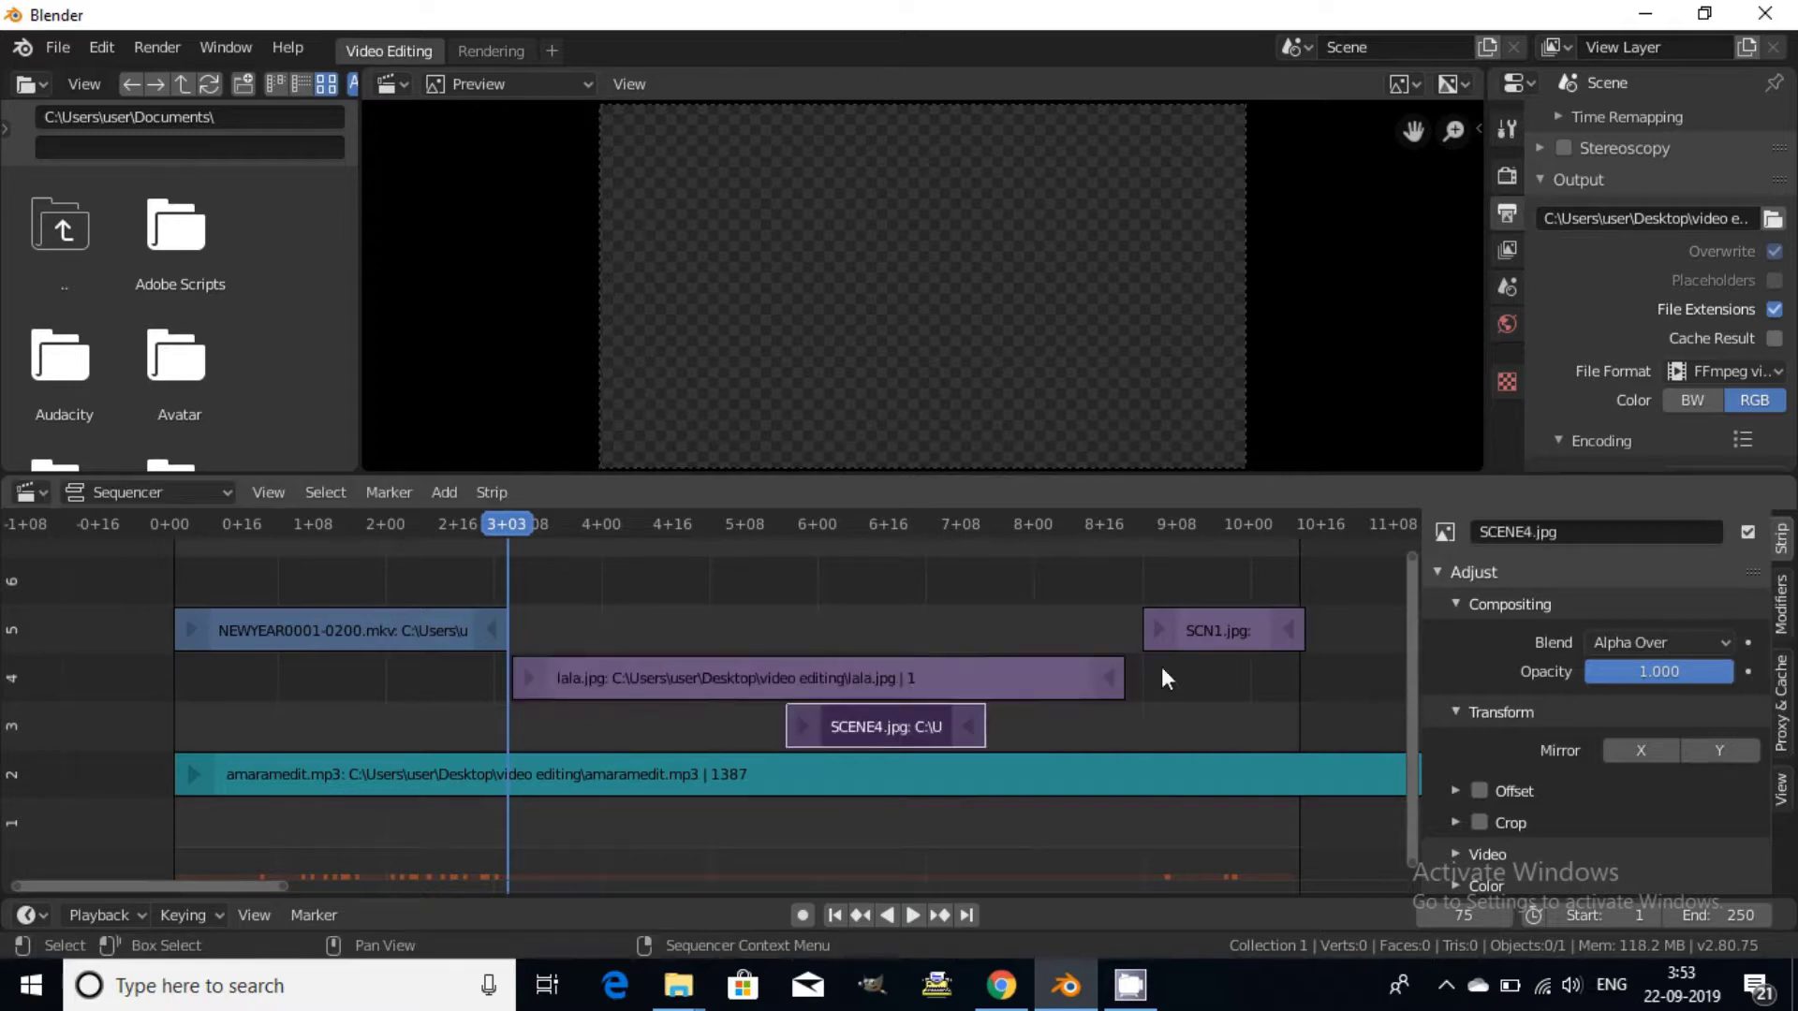
drag(1118, 684, 769, 678)
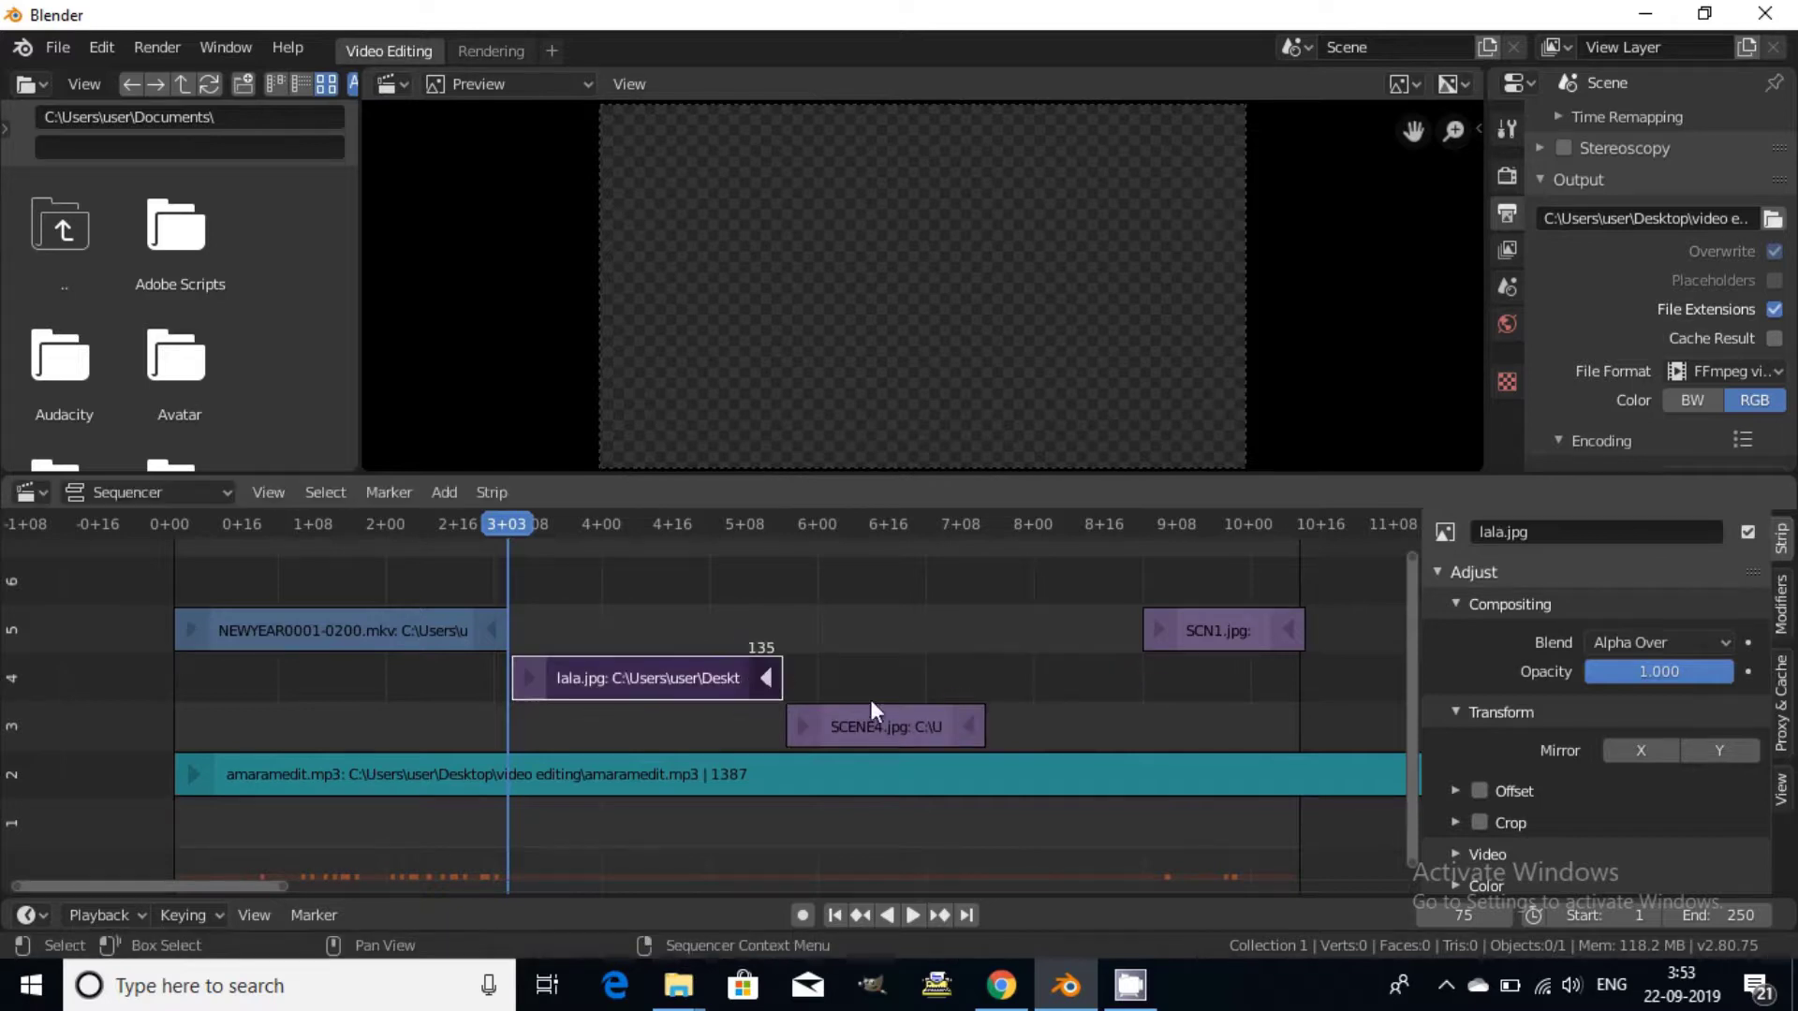
Extend SCN1.jpg to start at frame 182 and return the playhead to frame 1.
click(1161, 629)
drag(1161, 629, 1006, 630)
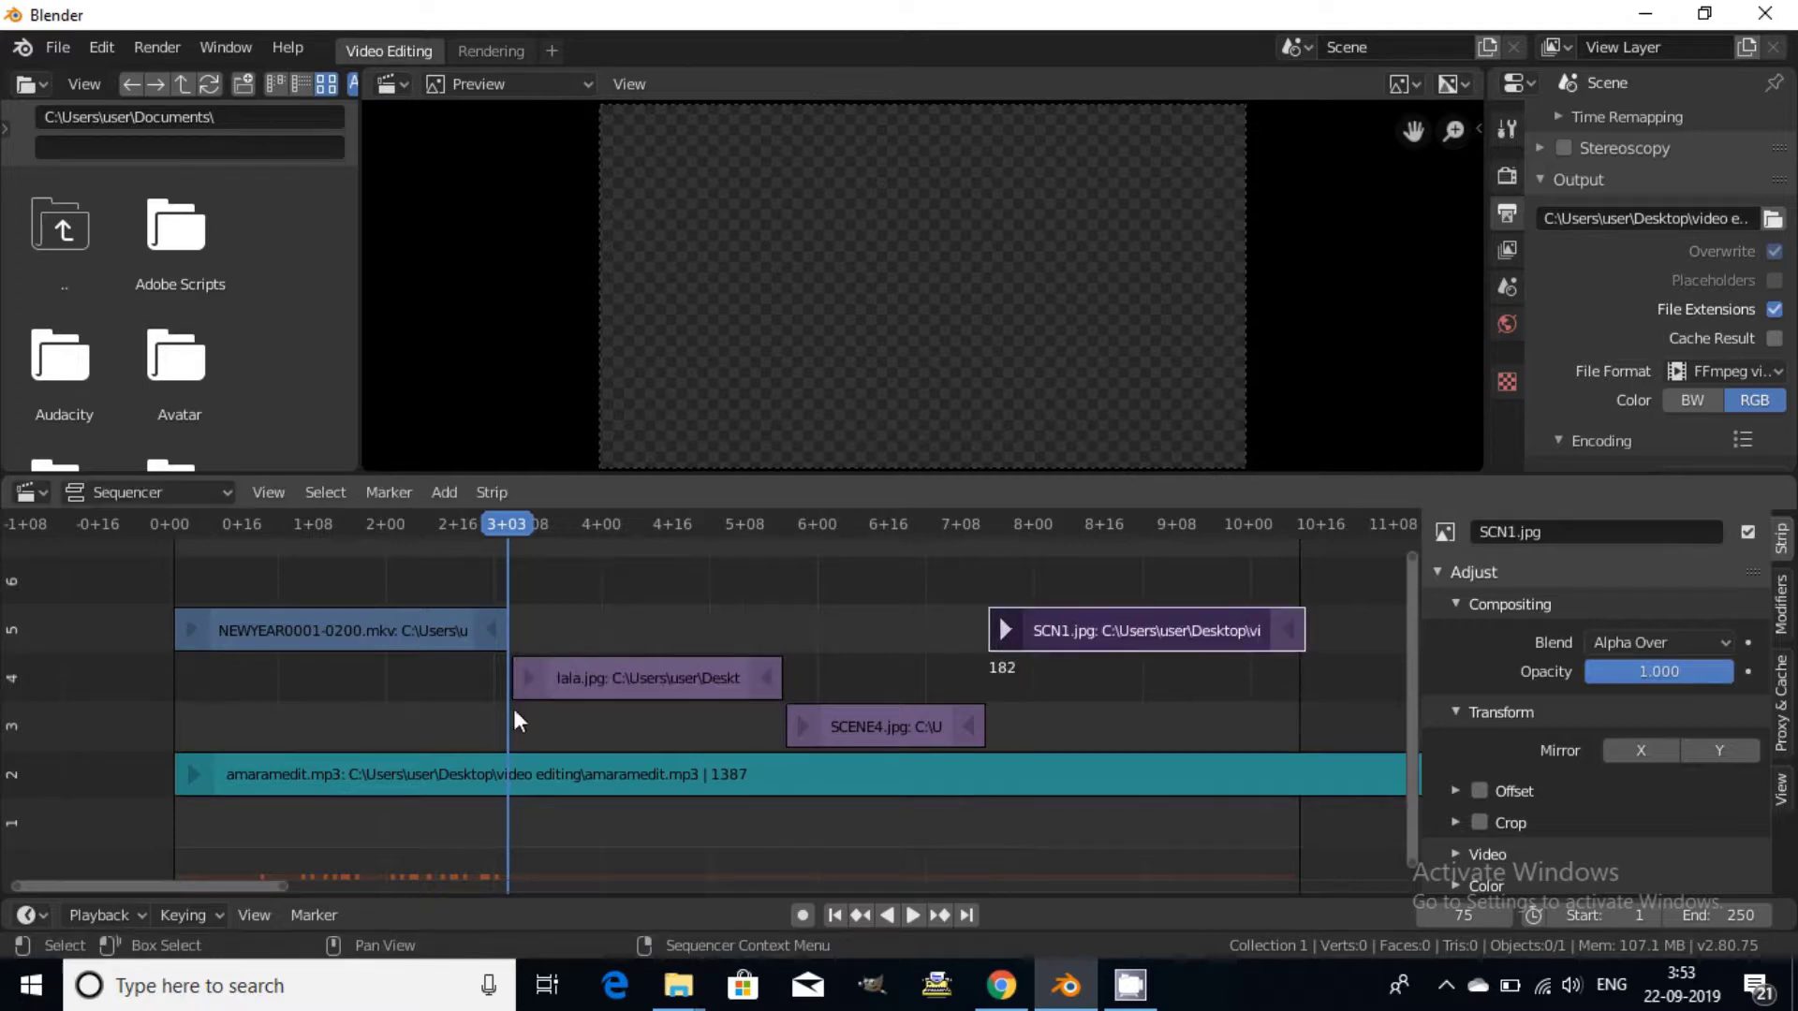
click(434, 629)
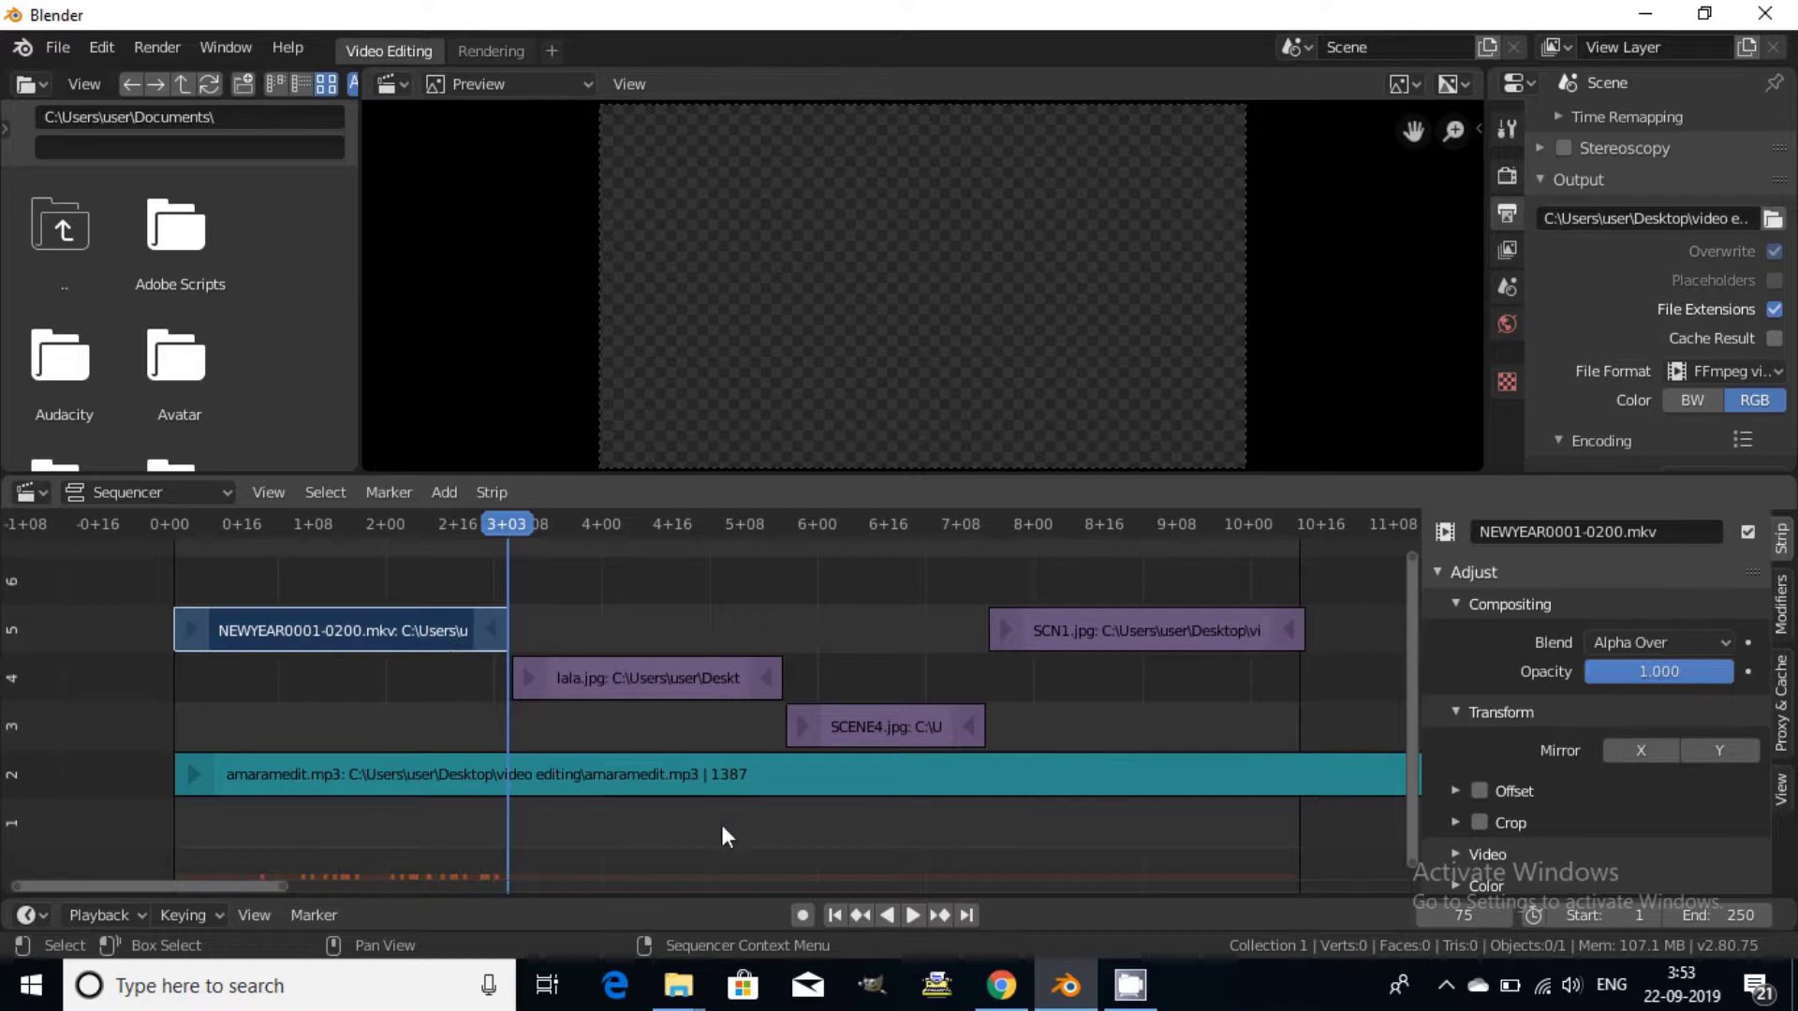
click(835, 915)
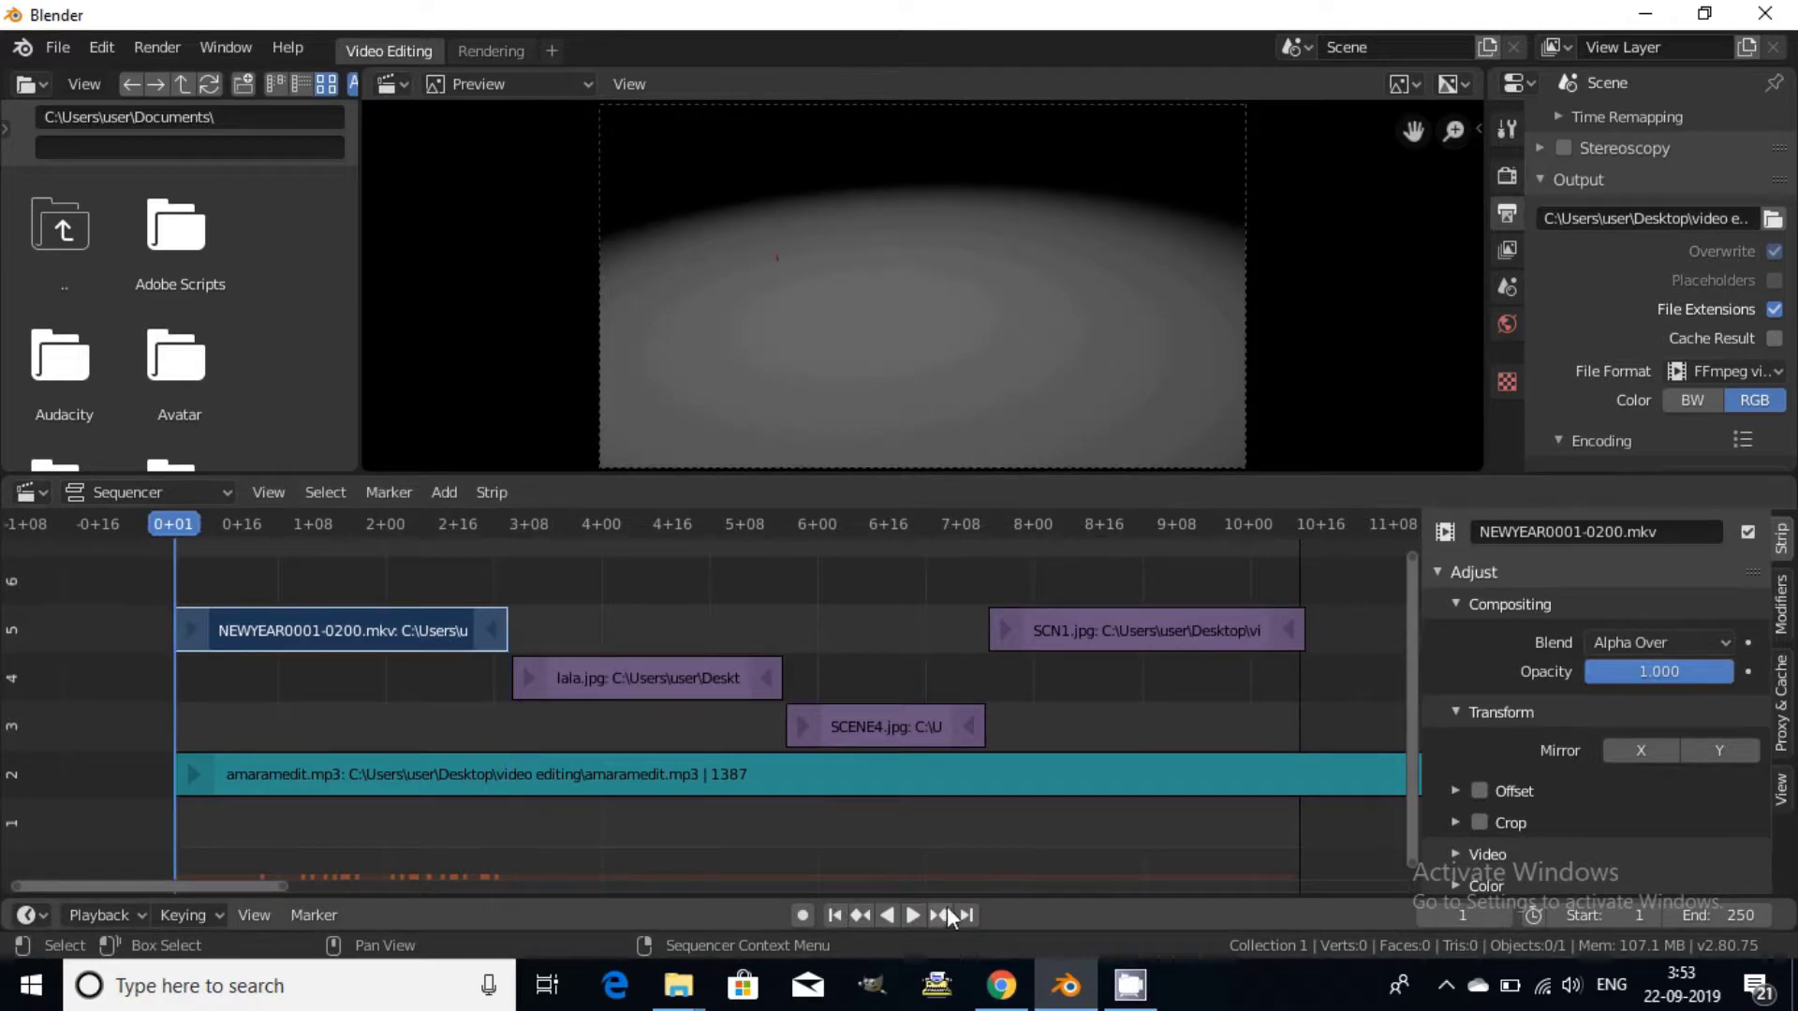
Preview the edit from frame 1, pausing at 4+07 (frame 103) in lala.jpg.
click(916, 913)
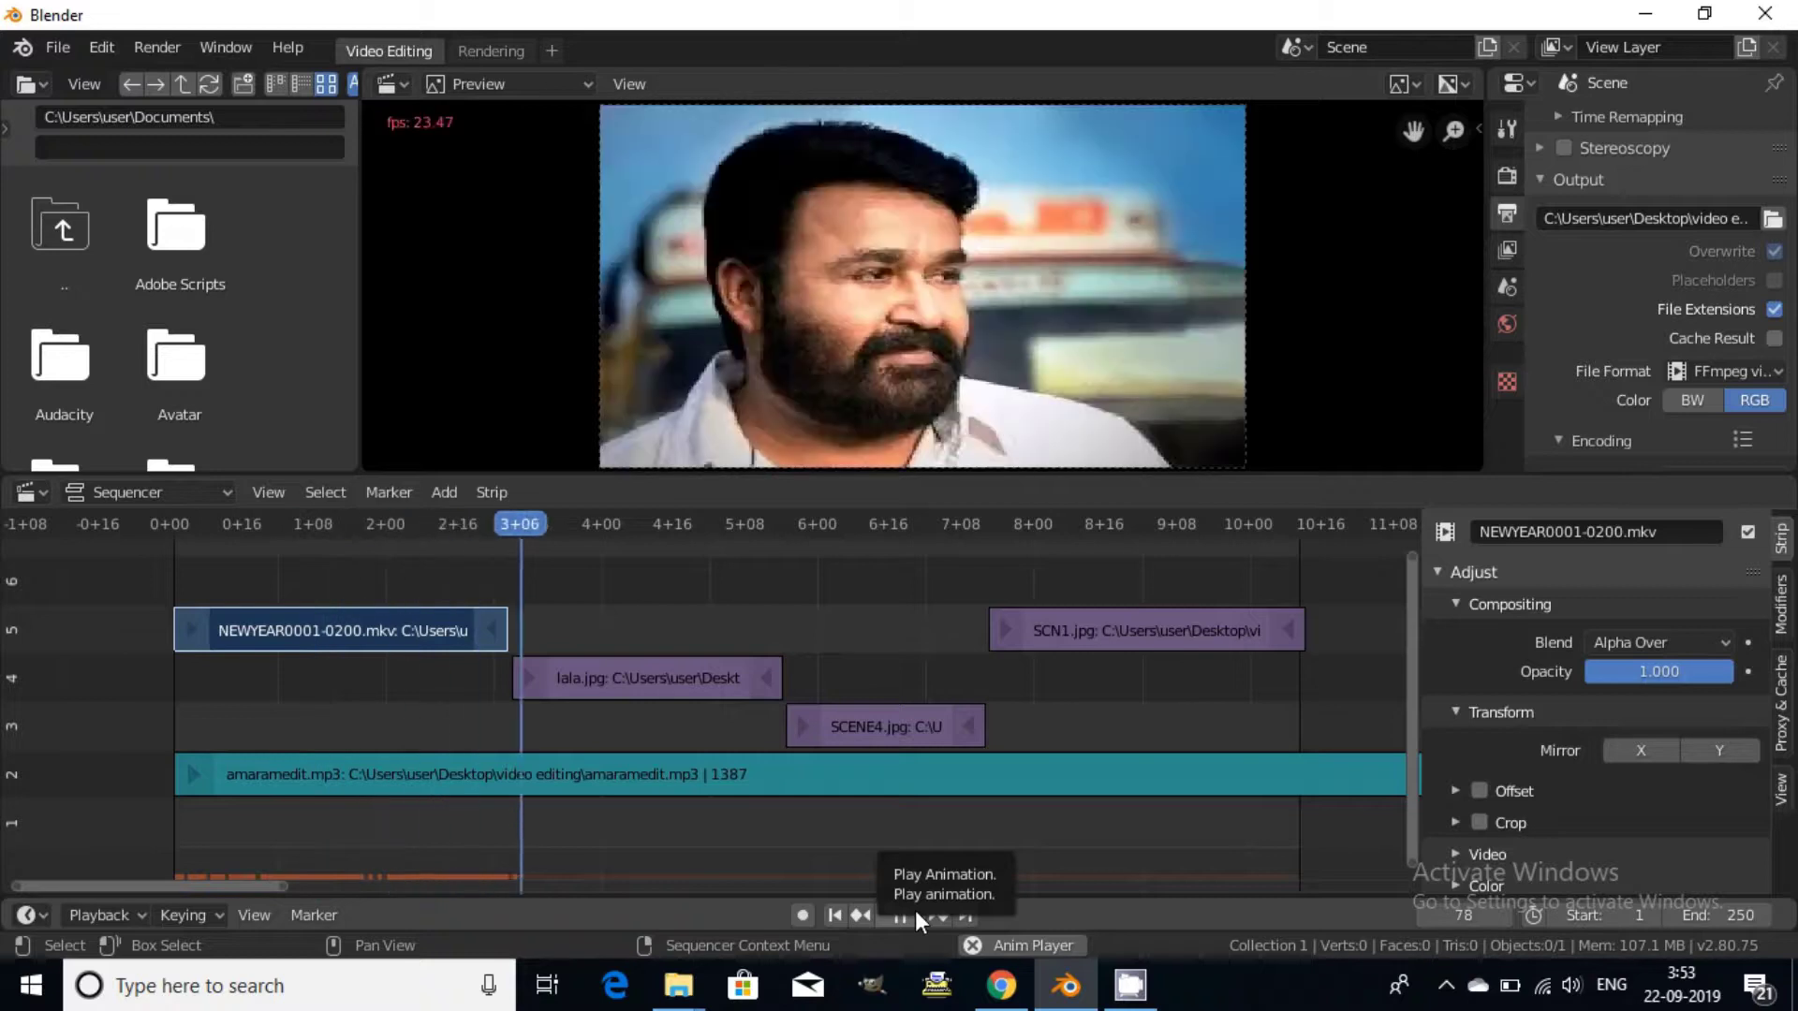
click(897, 922)
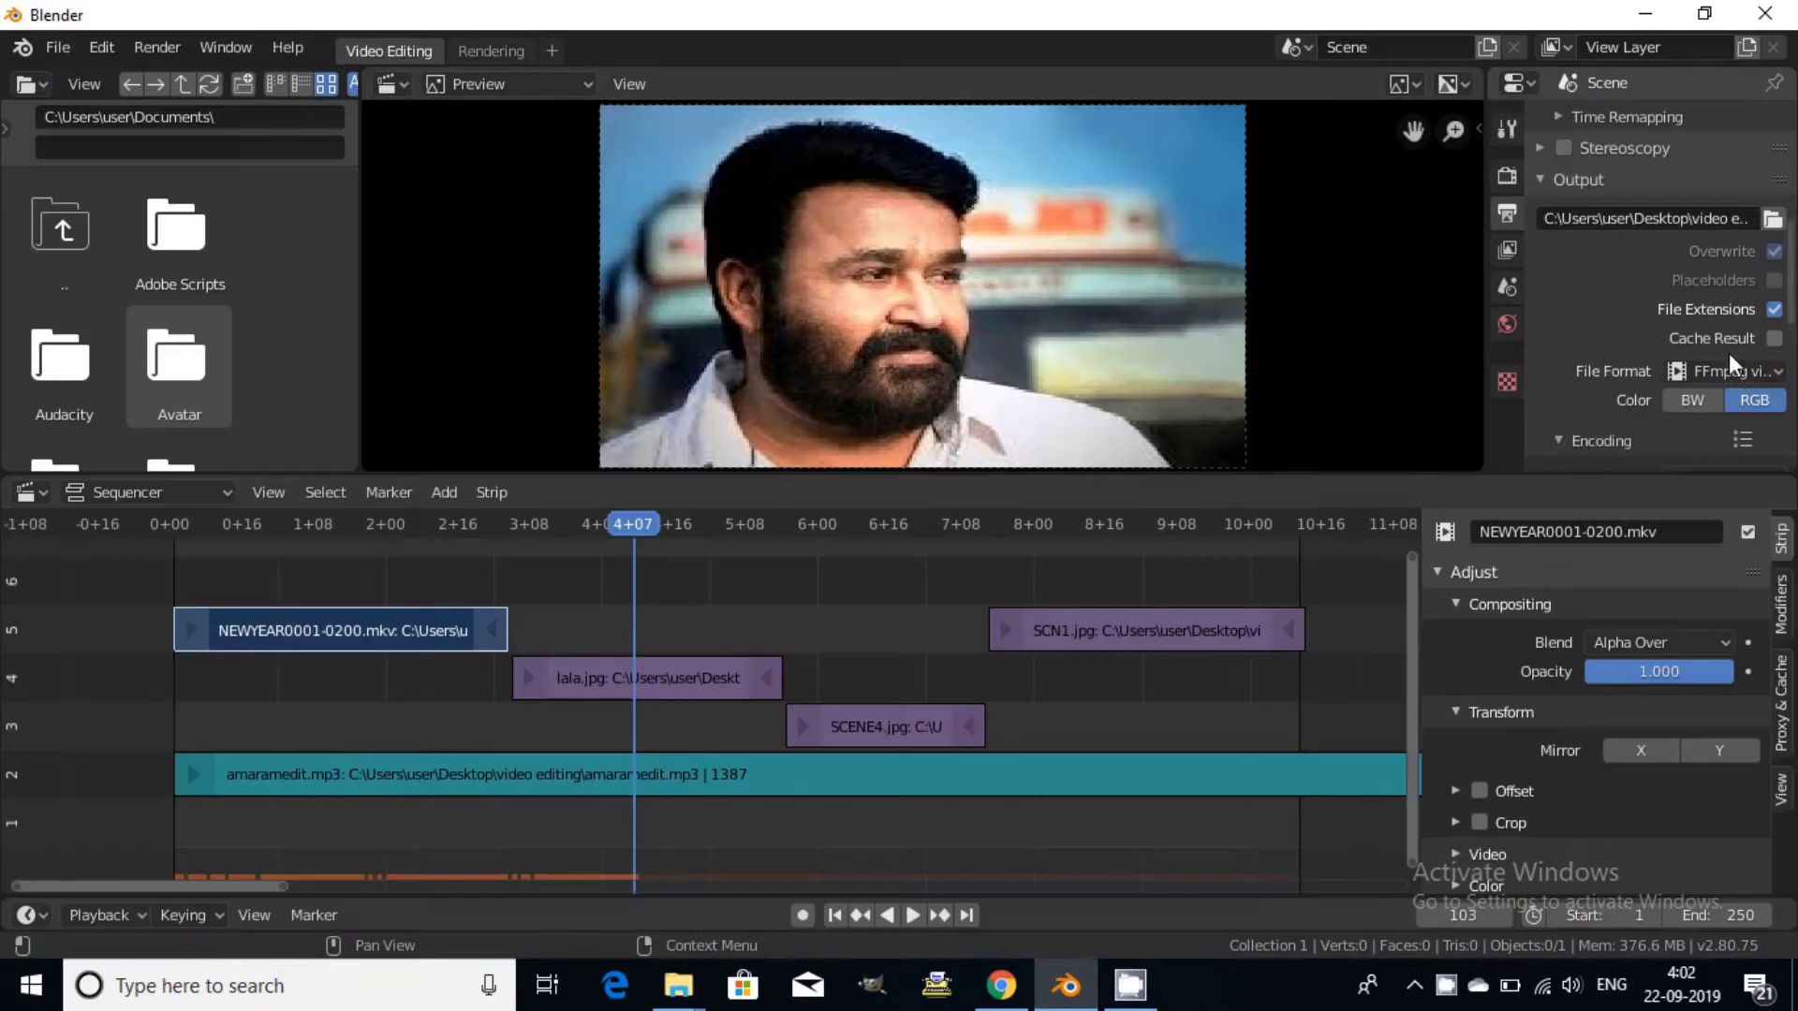
Render all 250 frames as a Matroska H.264 video and minimise the render window.
scroll(1682, 340, down, 5)
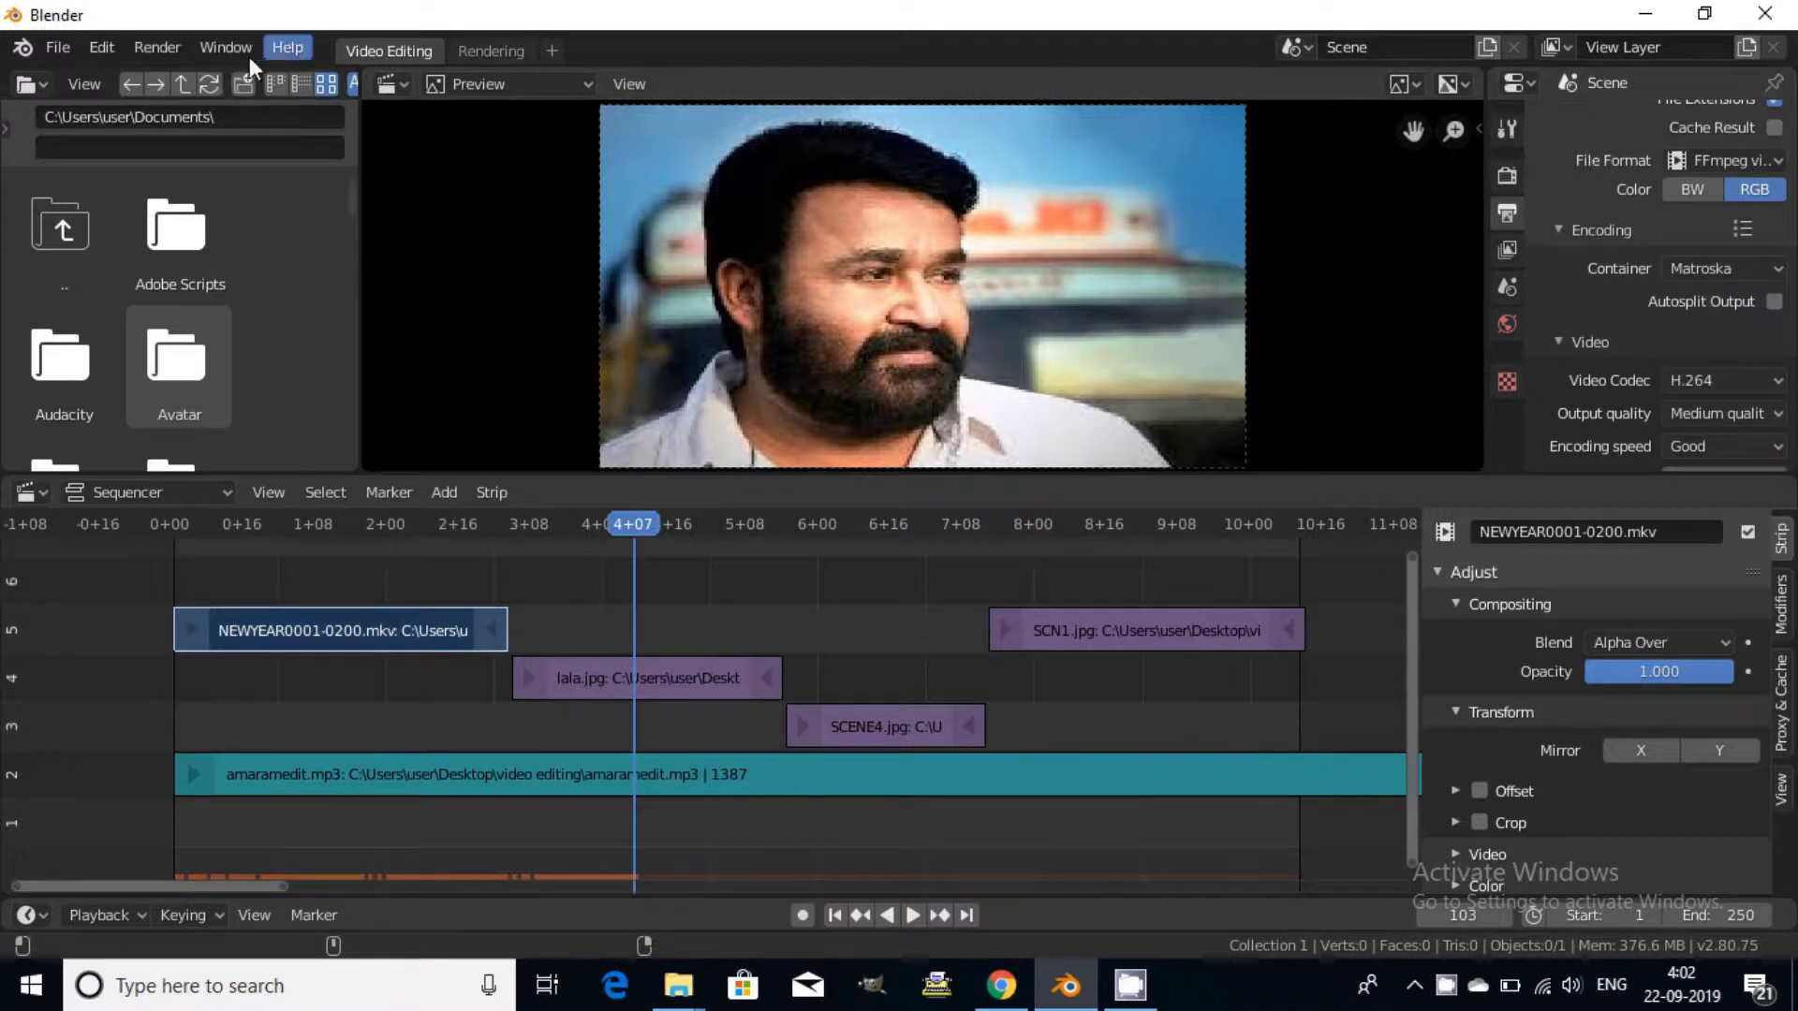
click(172, 49)
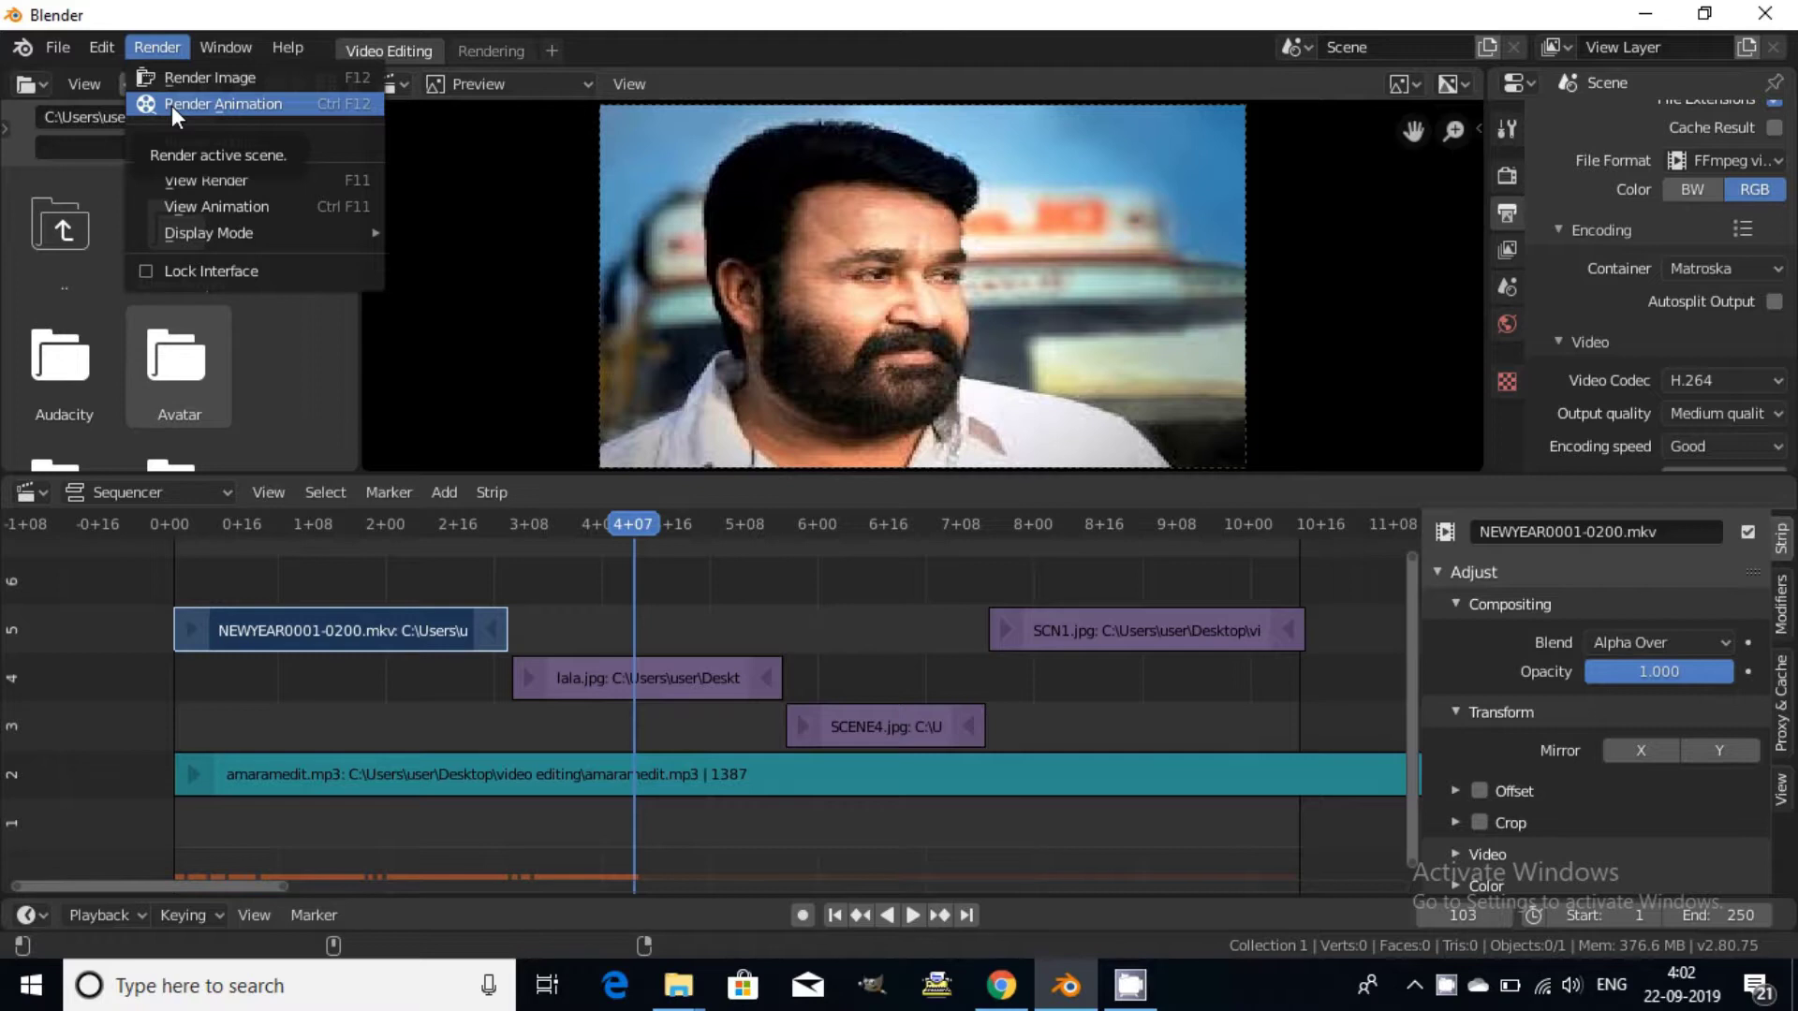
click(171, 105)
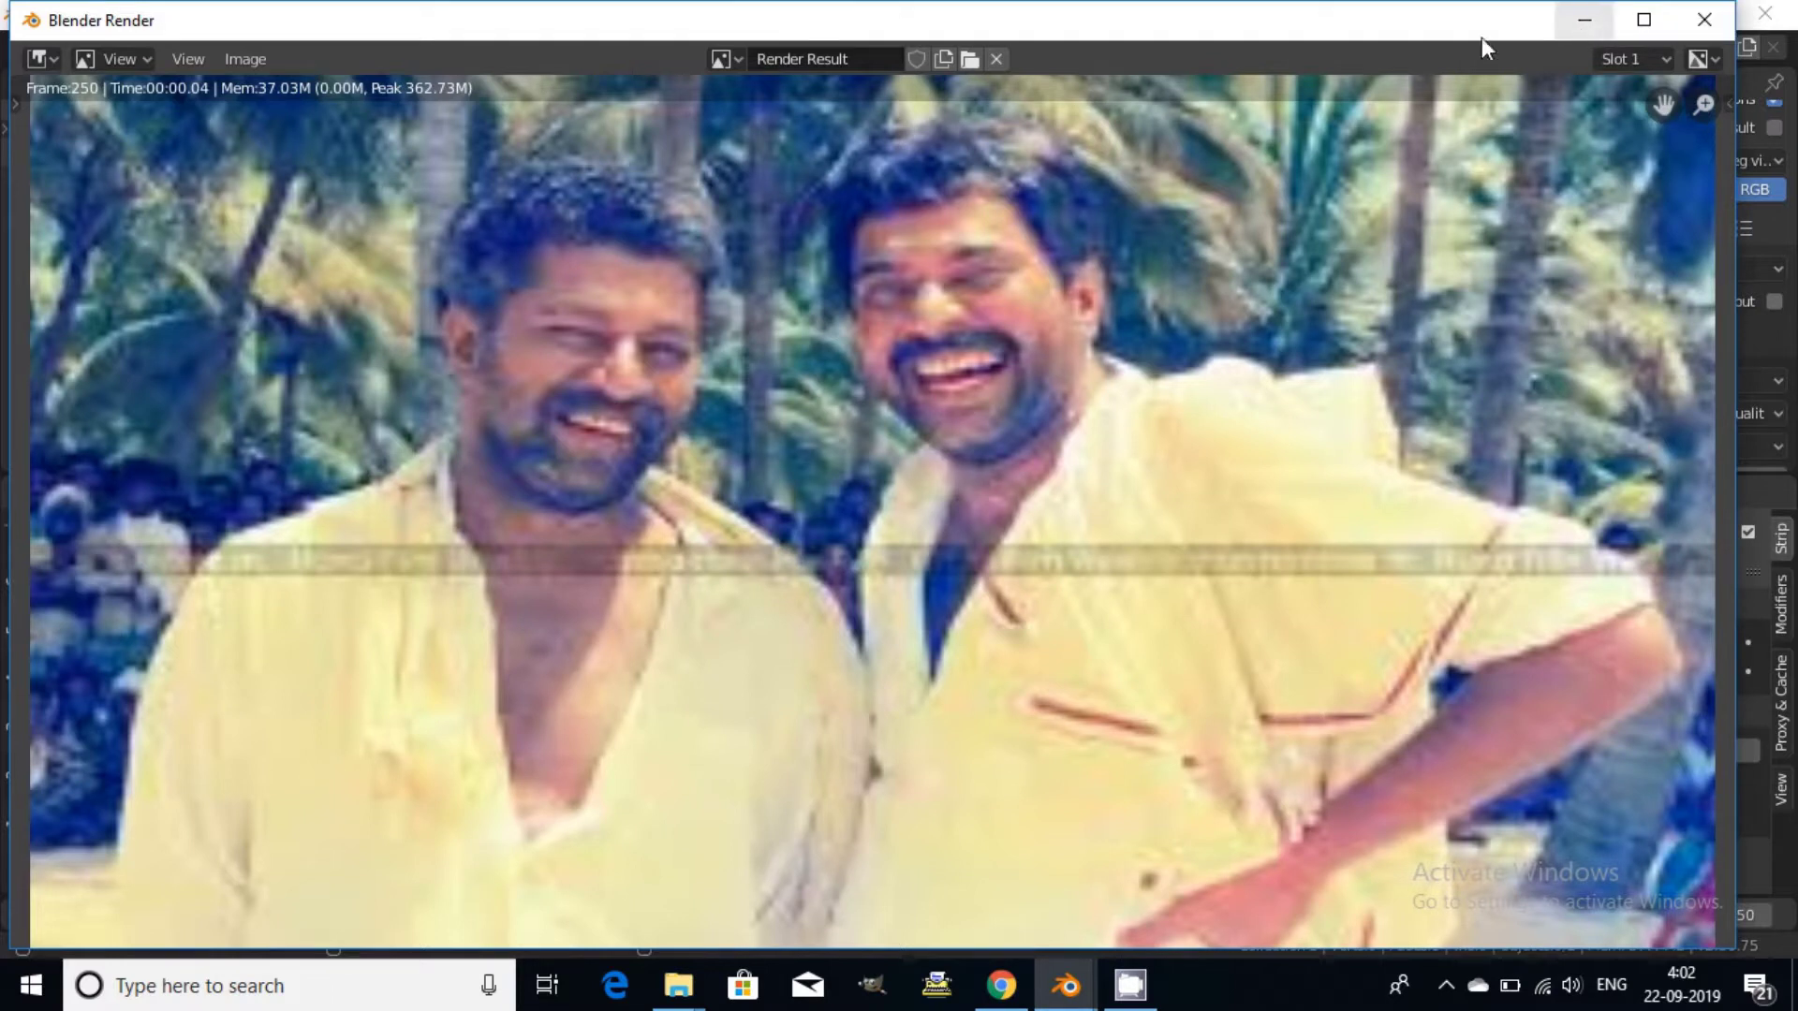
click(1588, 17)
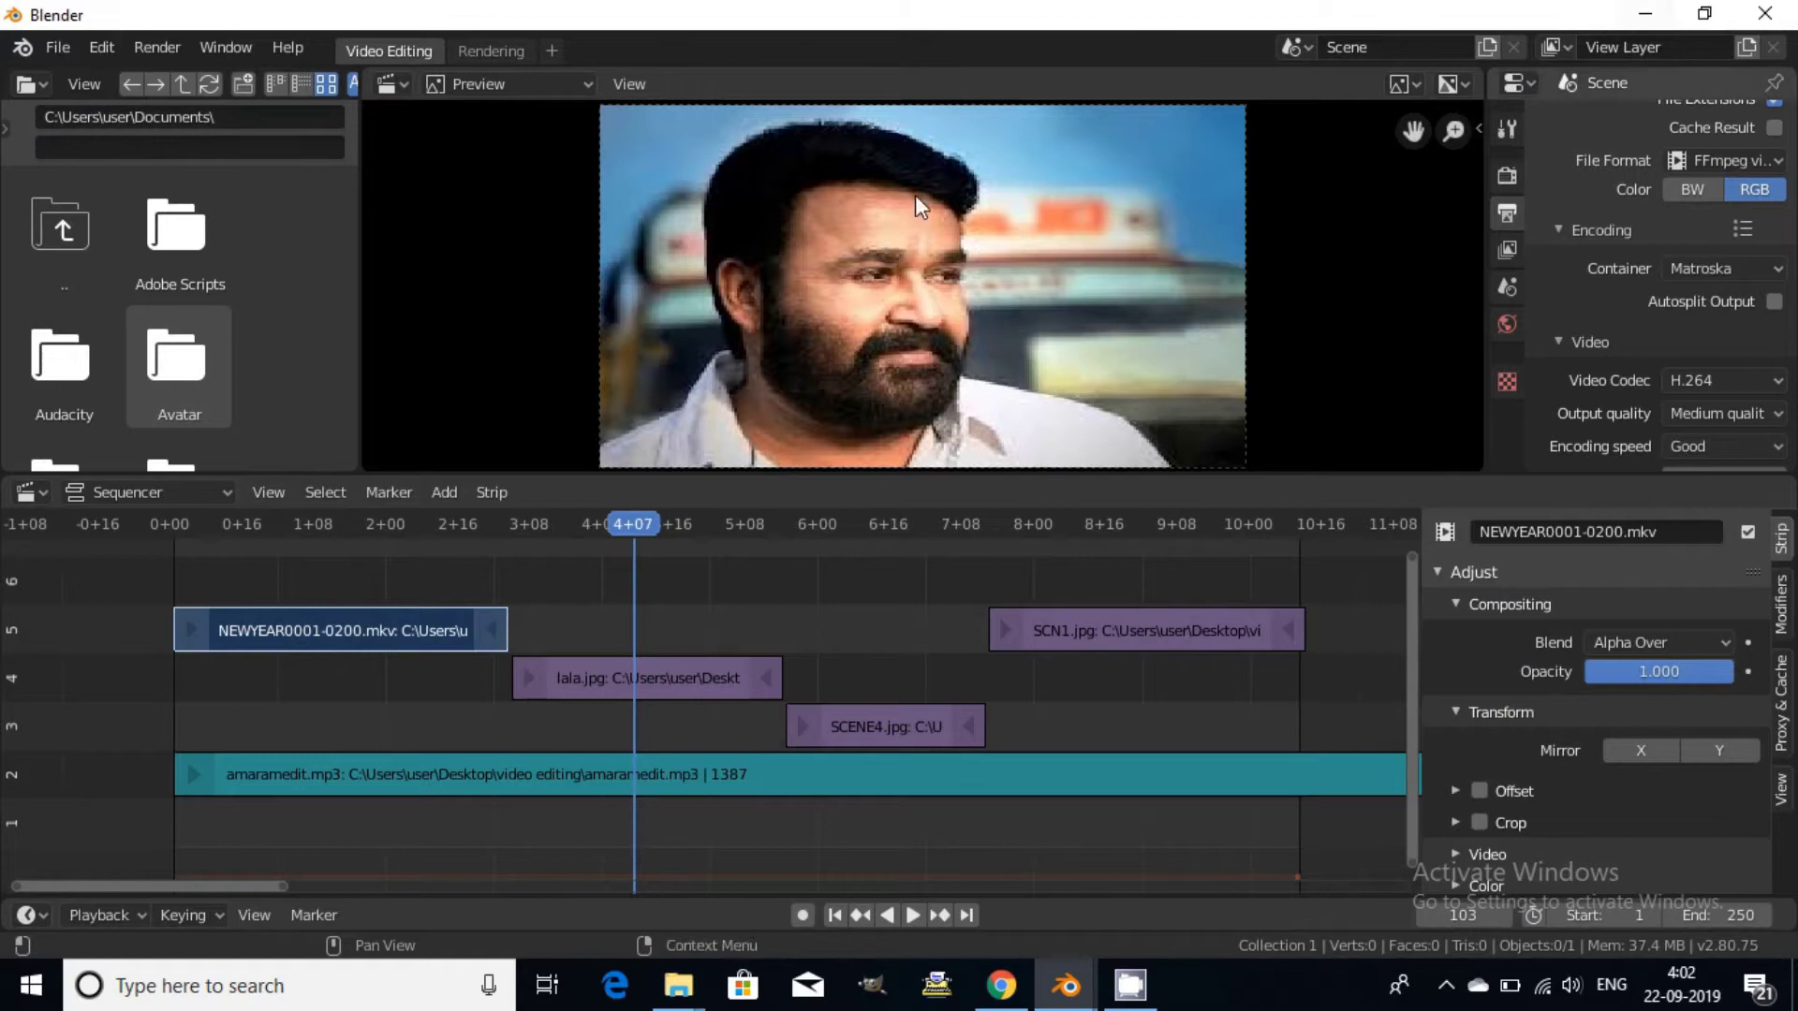
Open the rendered 0001-0250.mkv from the video editing folder in VLC media player.
click(1653, 11)
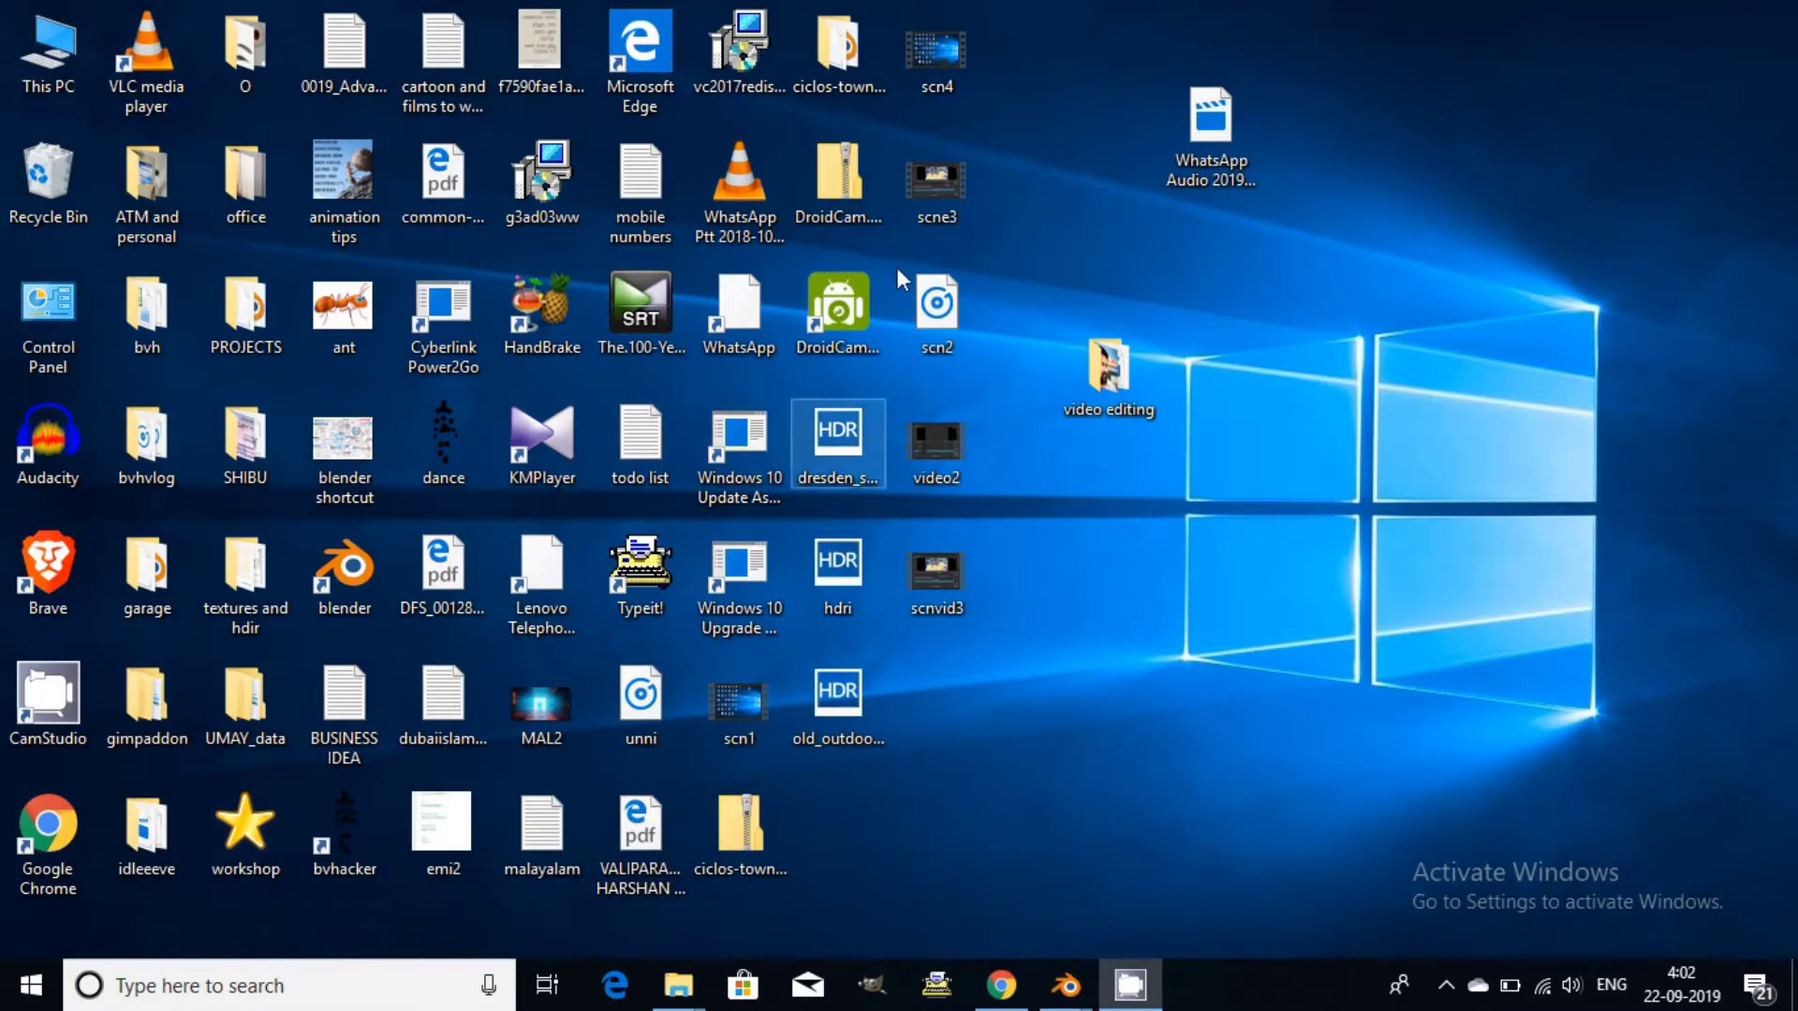
double_click(1108, 367)
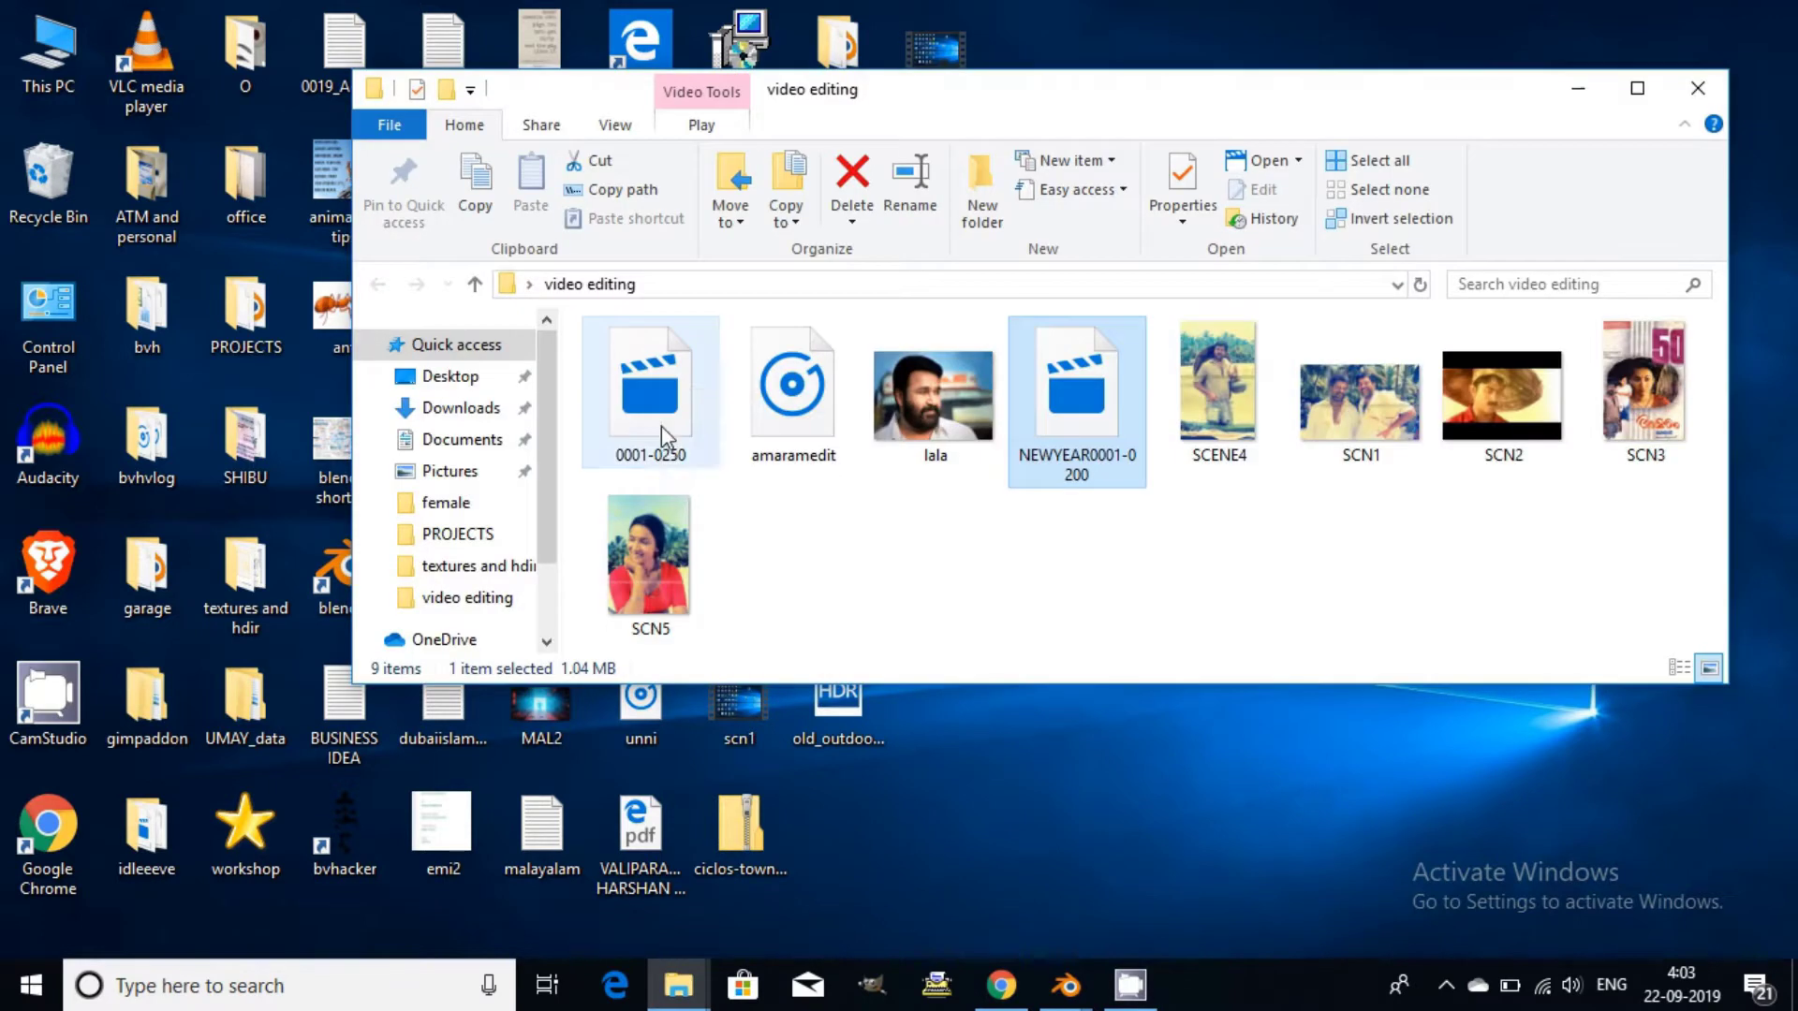
click(659, 423)
right_click(660, 424)
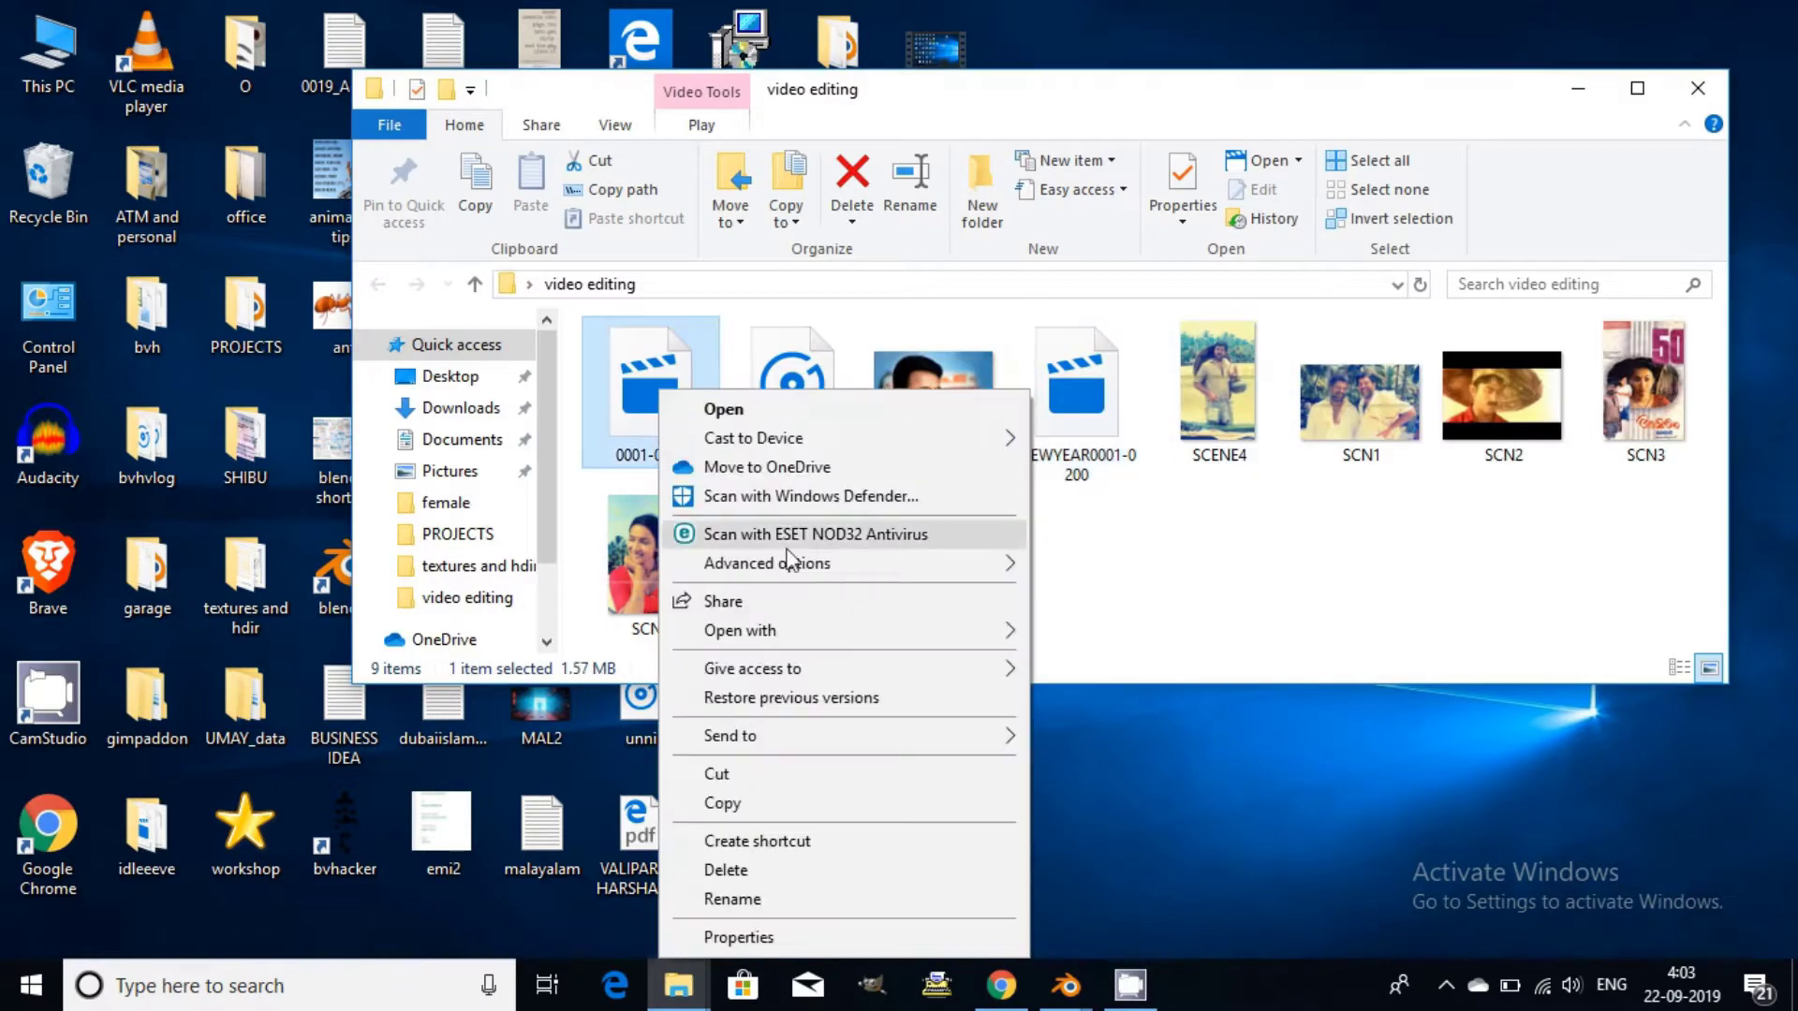
mouse_move(739, 631)
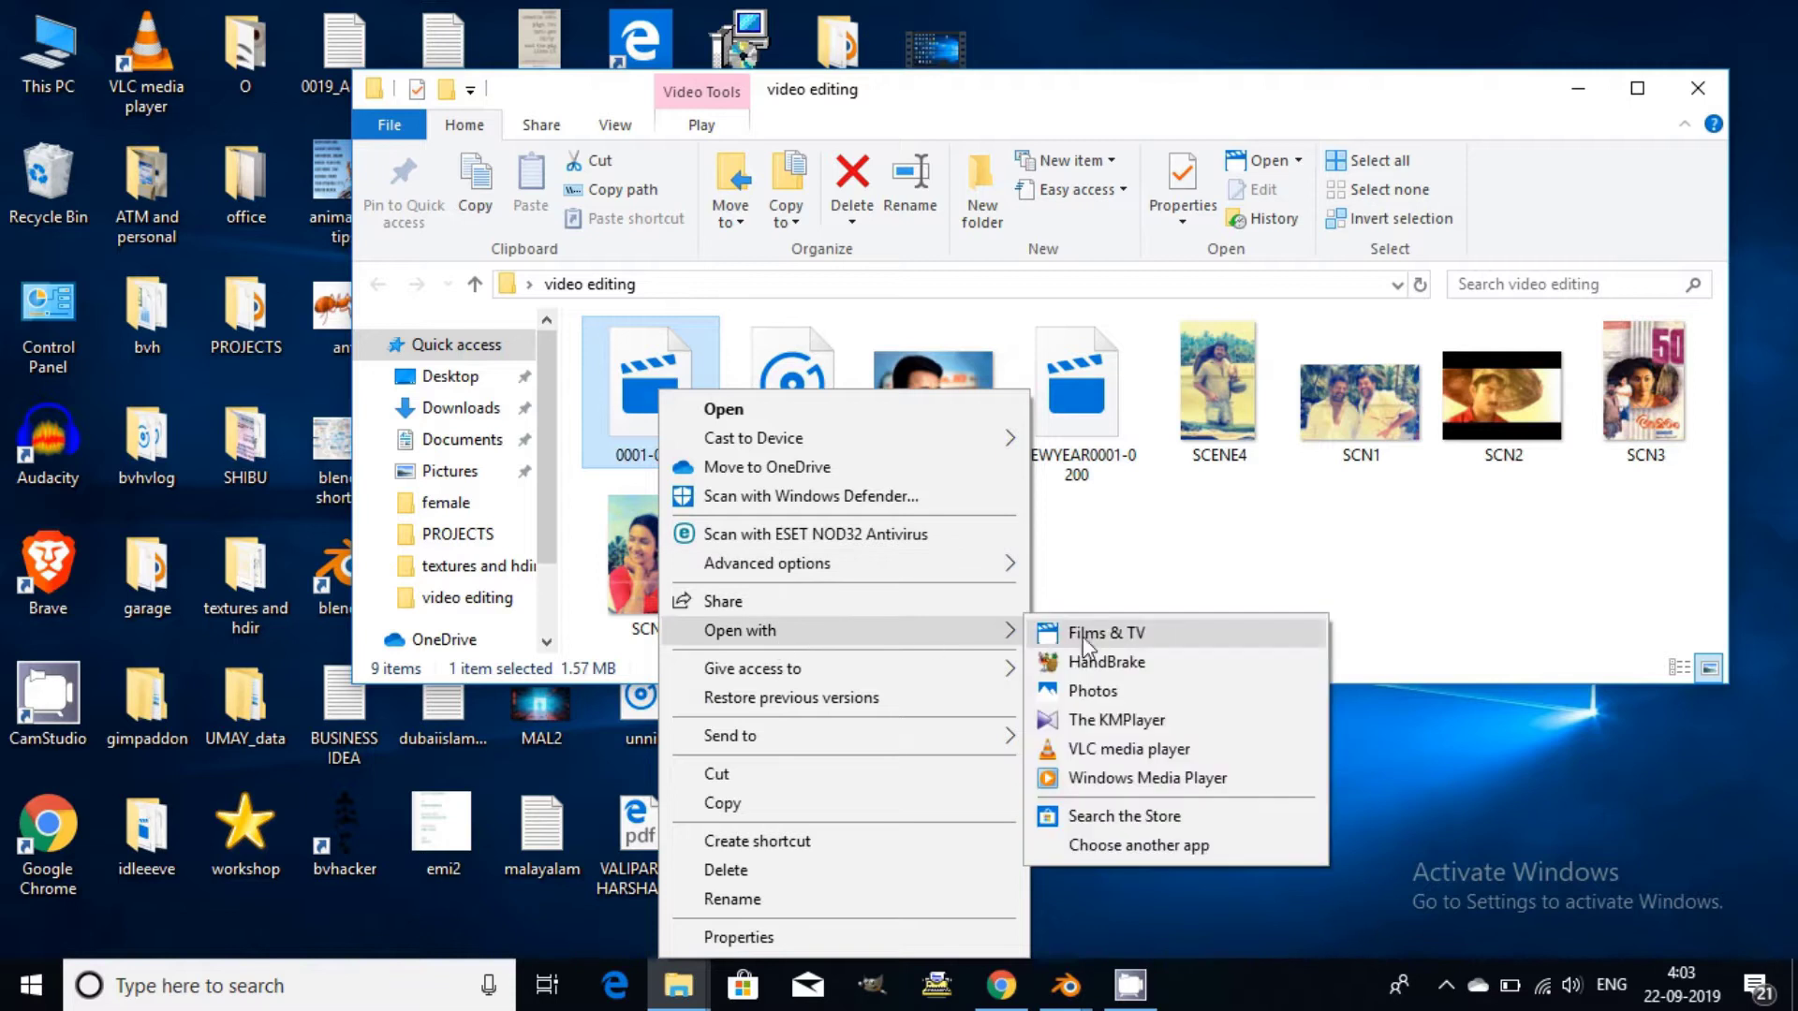
click(1118, 749)
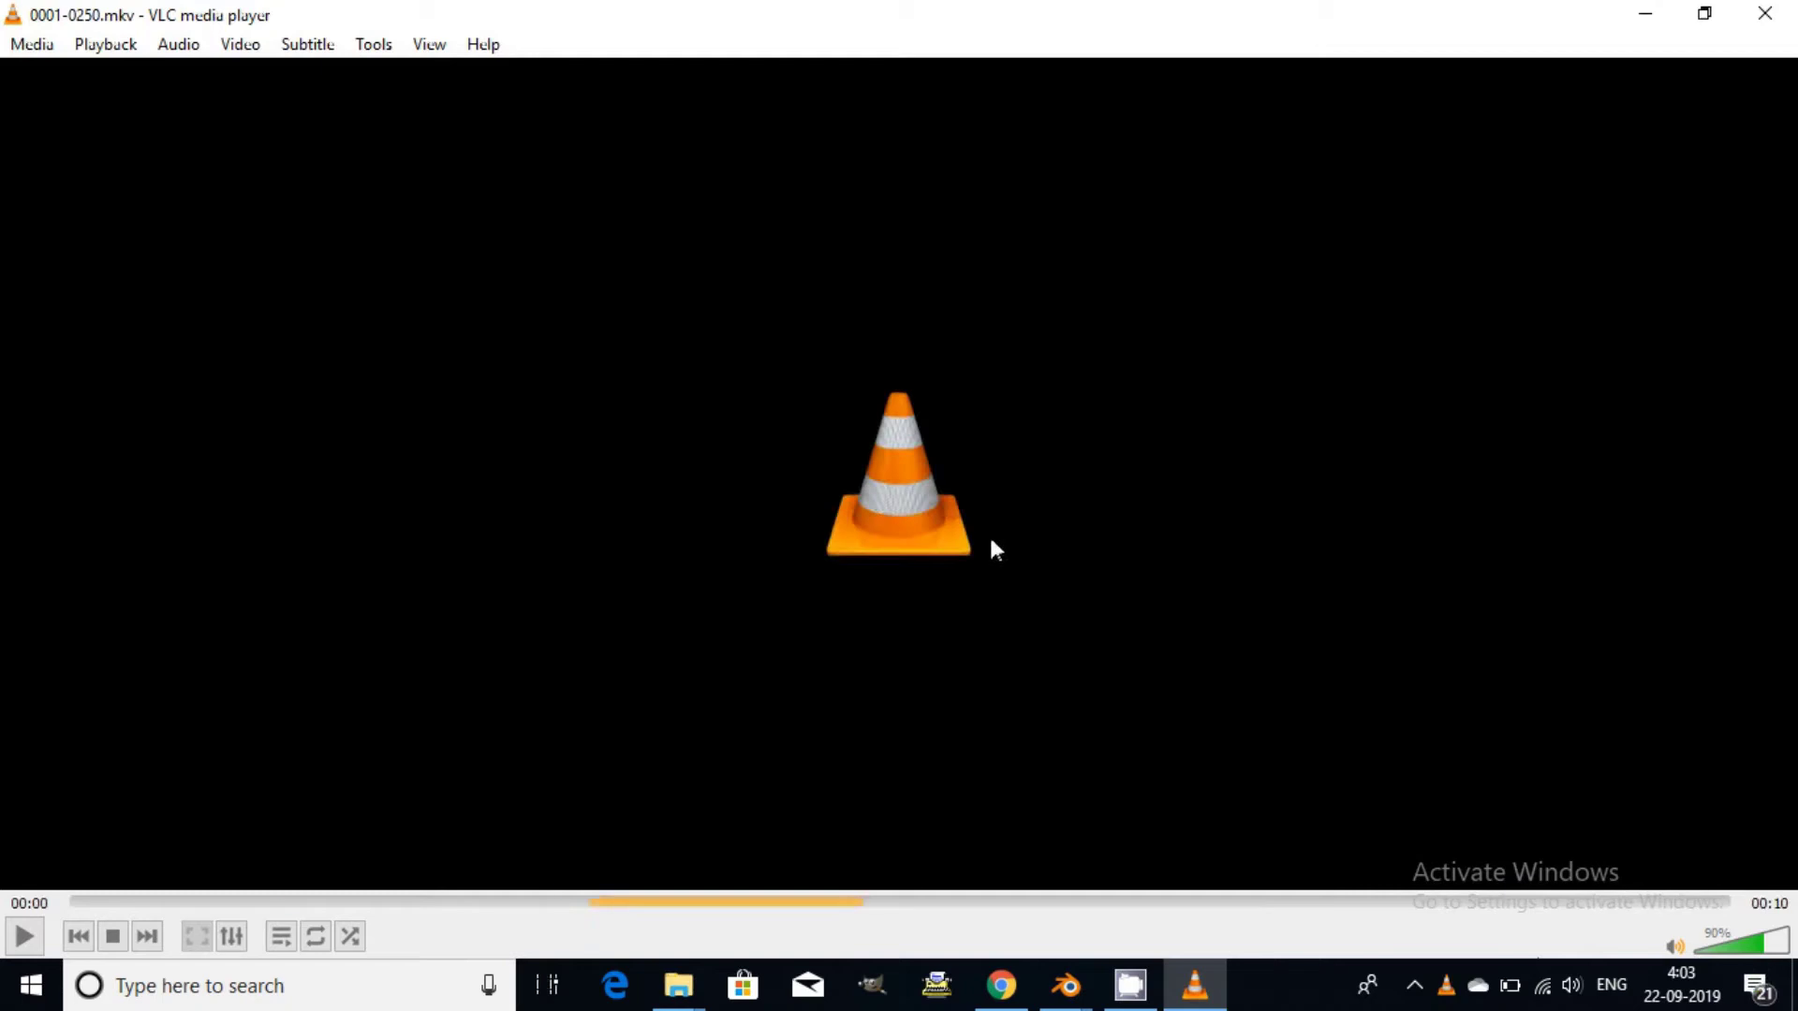
Play 0001-0250.mkv full screen through its HAPPY NEW YEAR scenes, then exit full screen and close VLC.
double_click(448, 573)
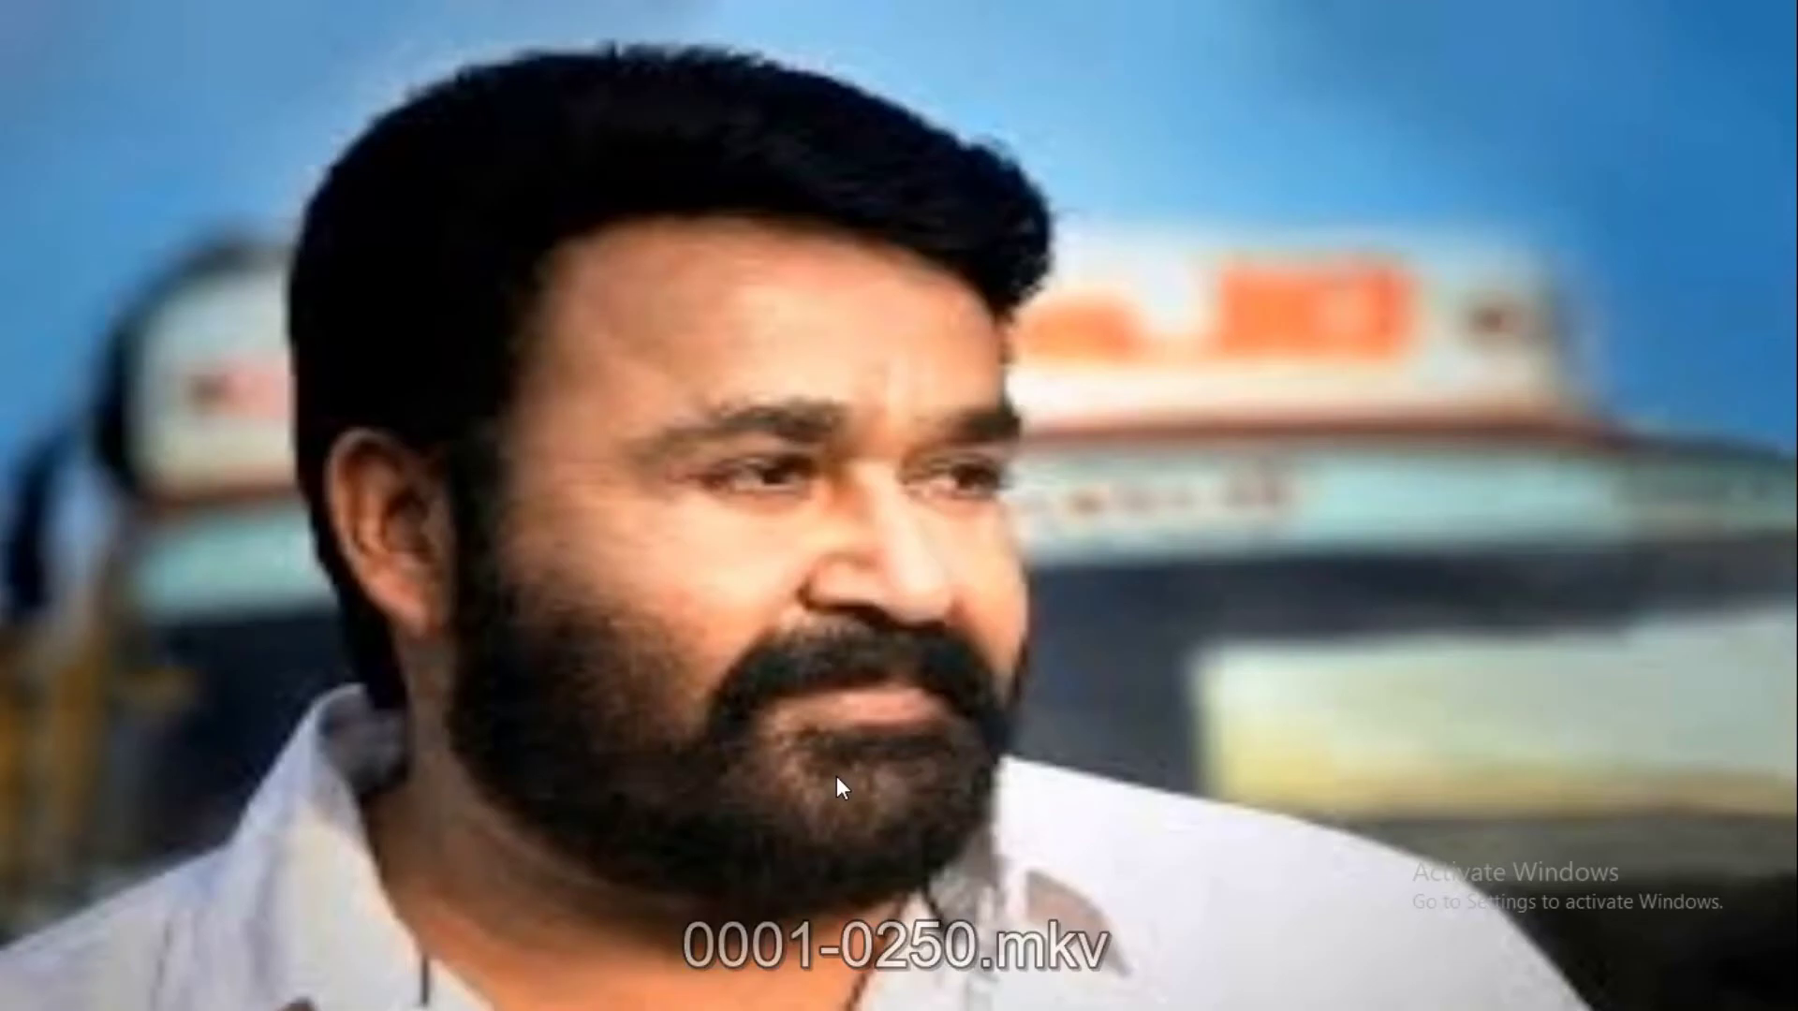
double_click(1477, 948)
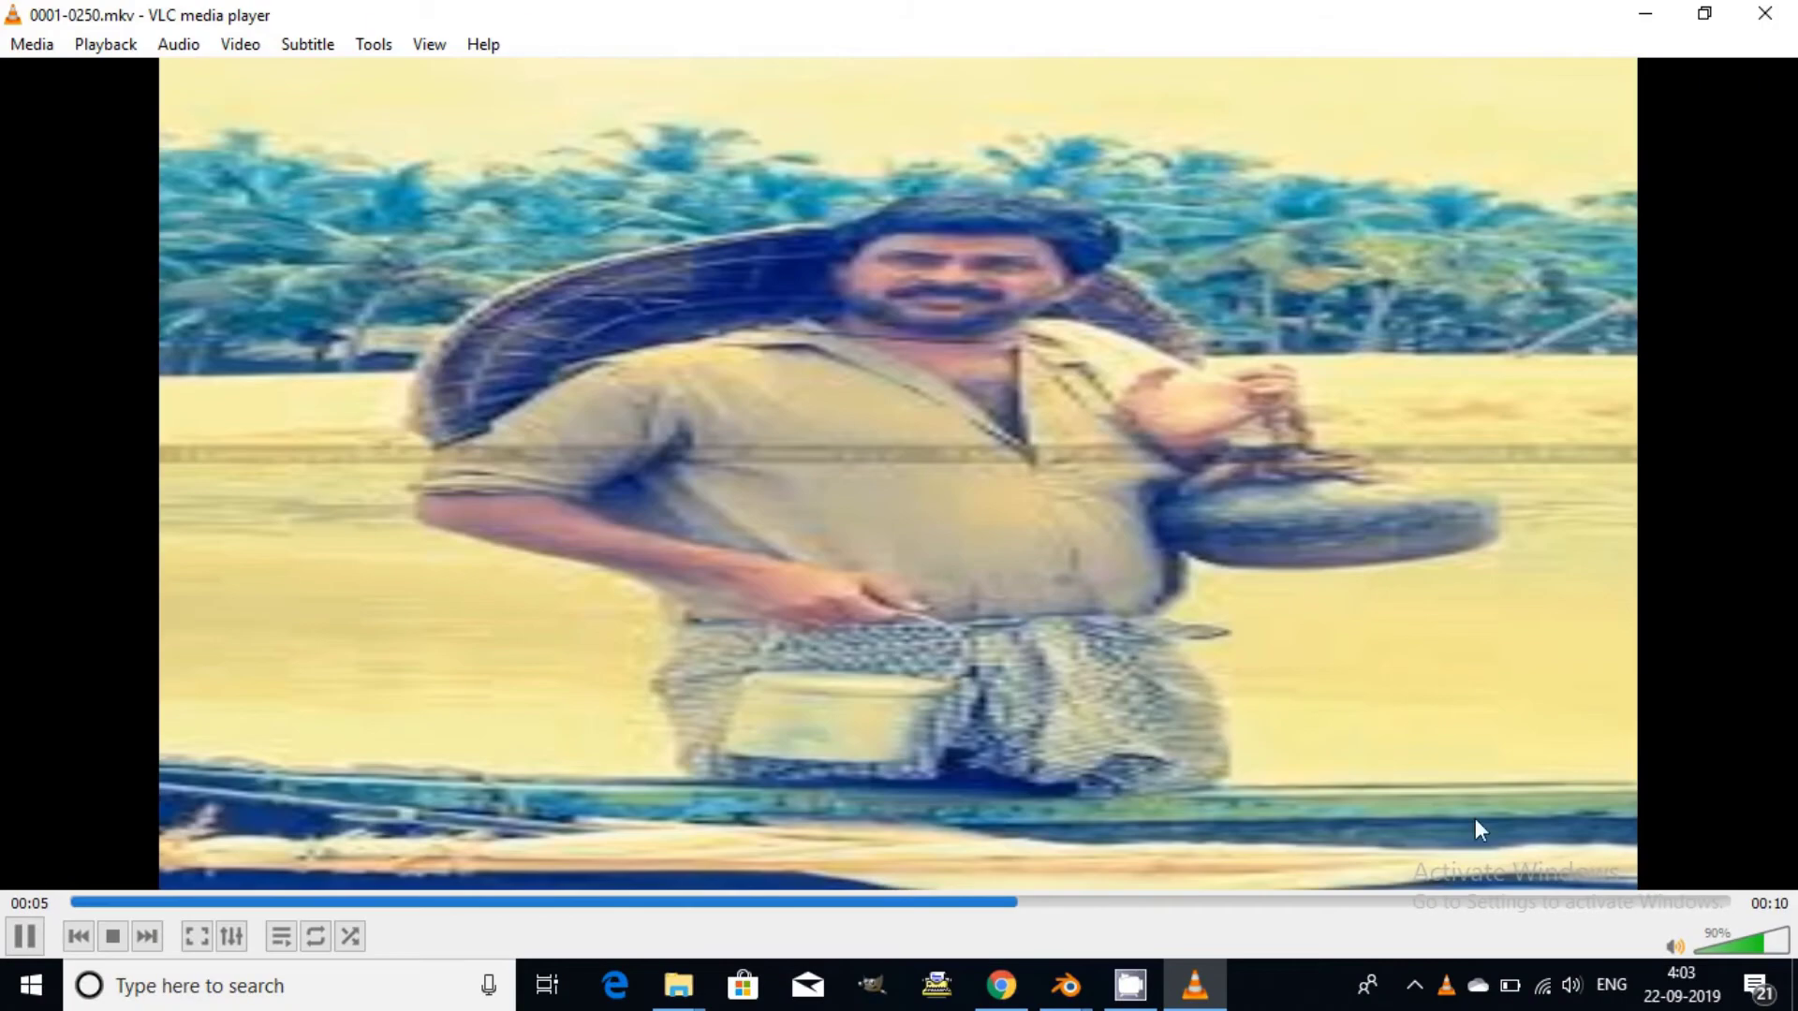
click(1765, 13)
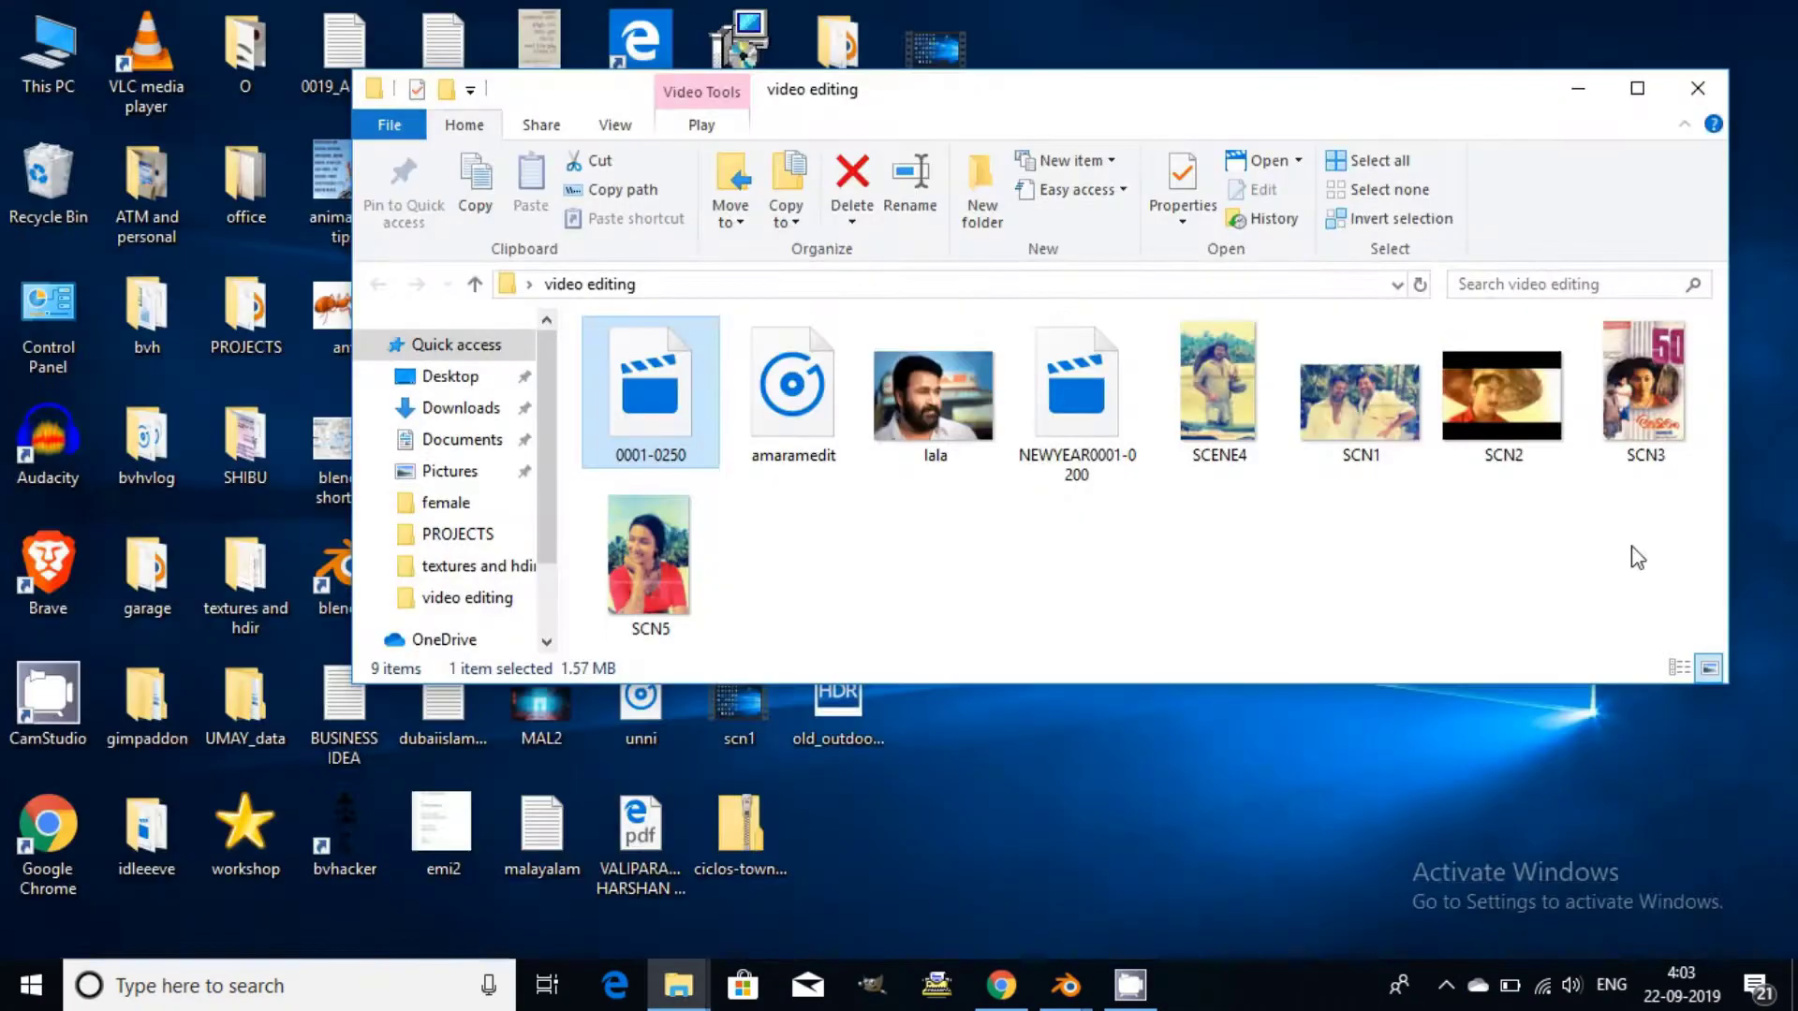
Open the CamStudio recorder window from the hidden tray icons, showing the recording at 1 min 16 secs.
click(1446, 985)
click(1449, 893)
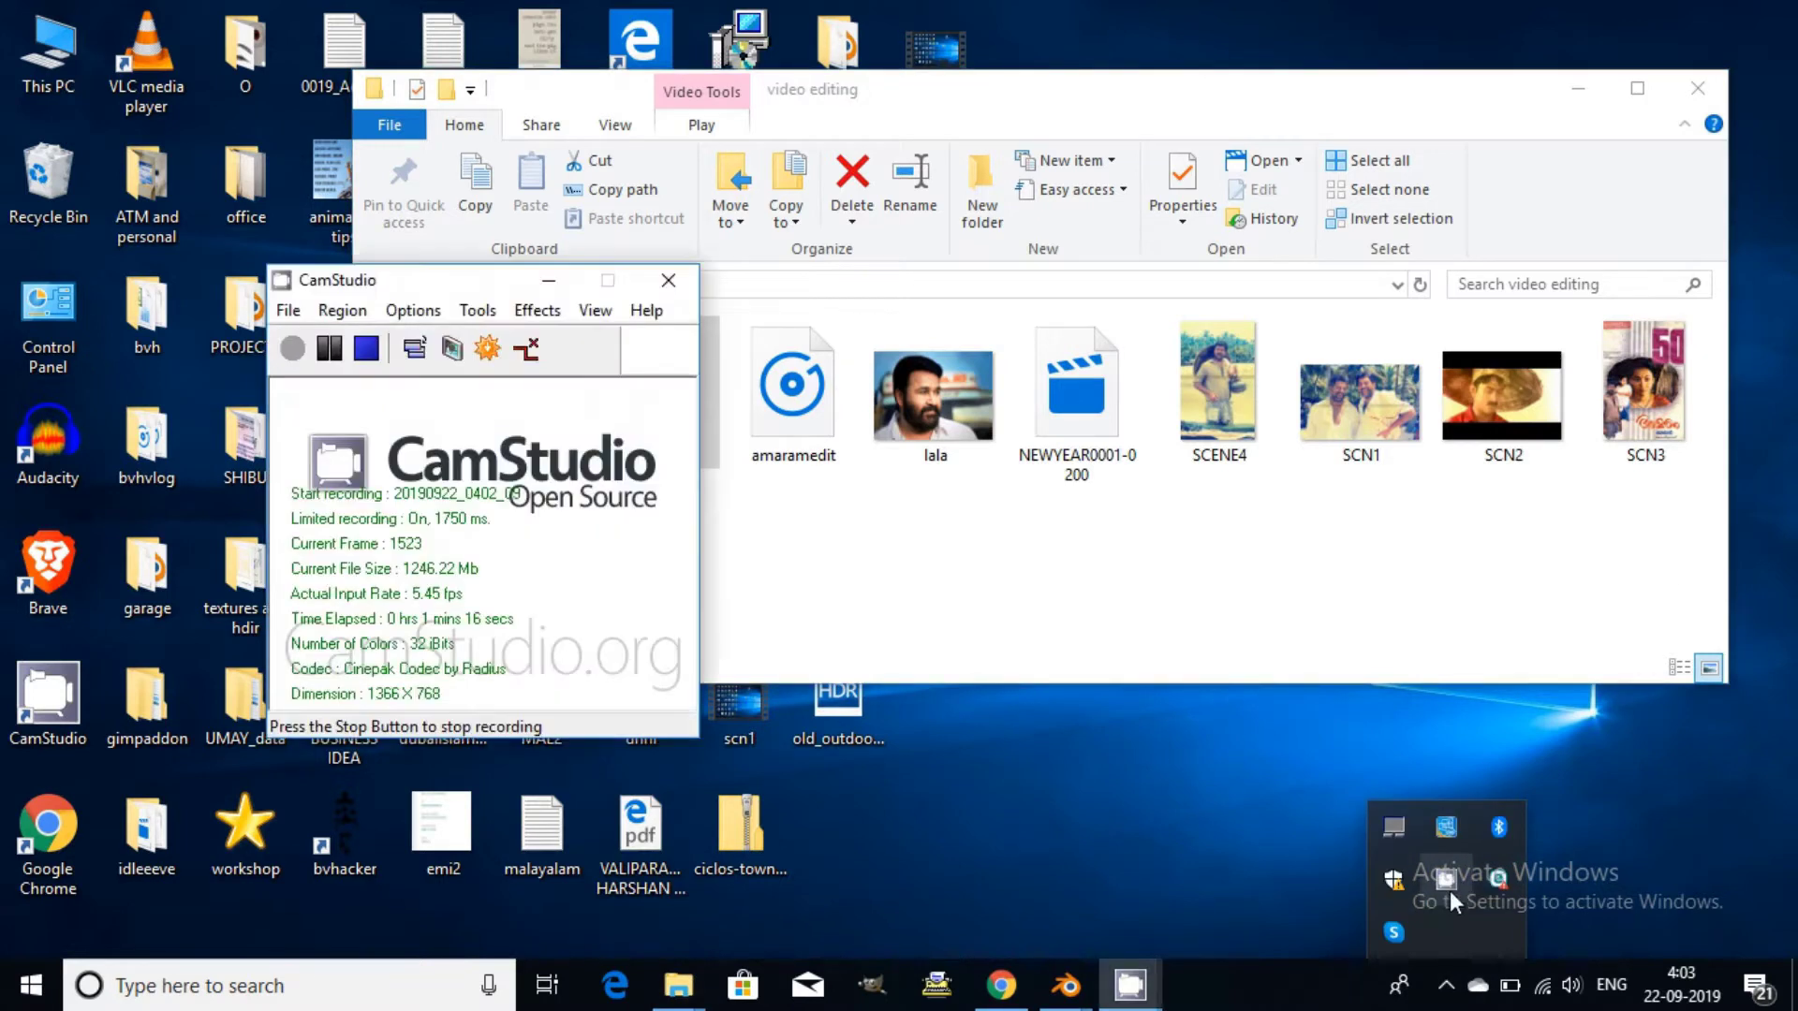